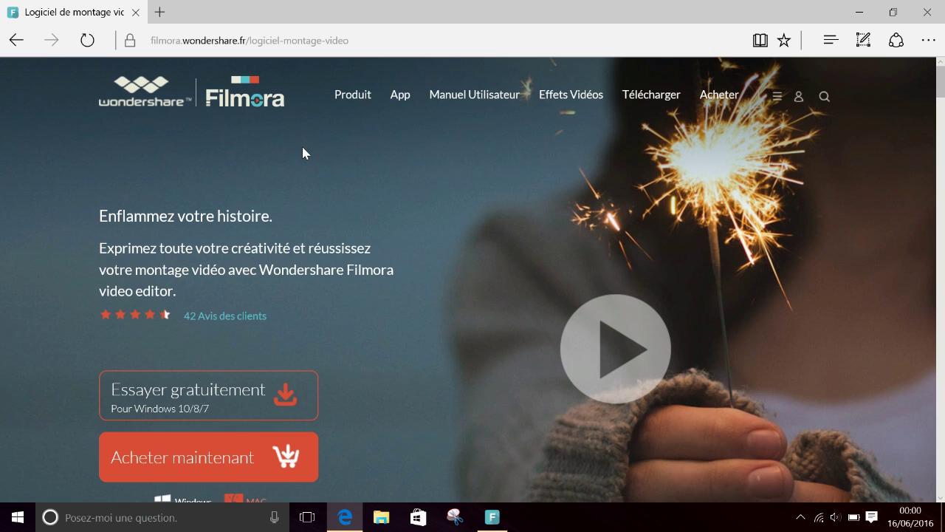
Browse the Filmora product page and open the purchase page for the video editor
{"action": "scroll", "coordinate": [303, 153], "scroll_direction": "down", "scroll_amount": 1}
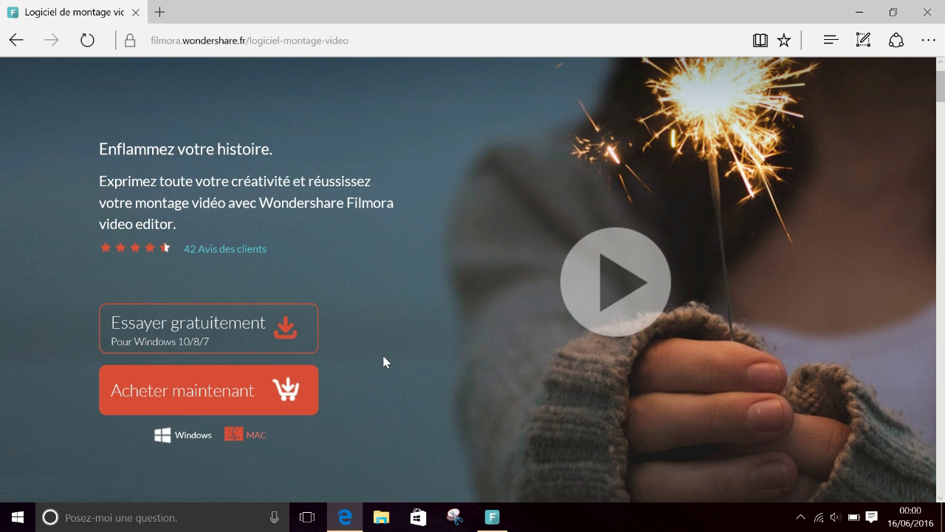
{"action": "scroll", "coordinate": [383, 360], "scroll_direction": "up", "scroll_amount": 1}
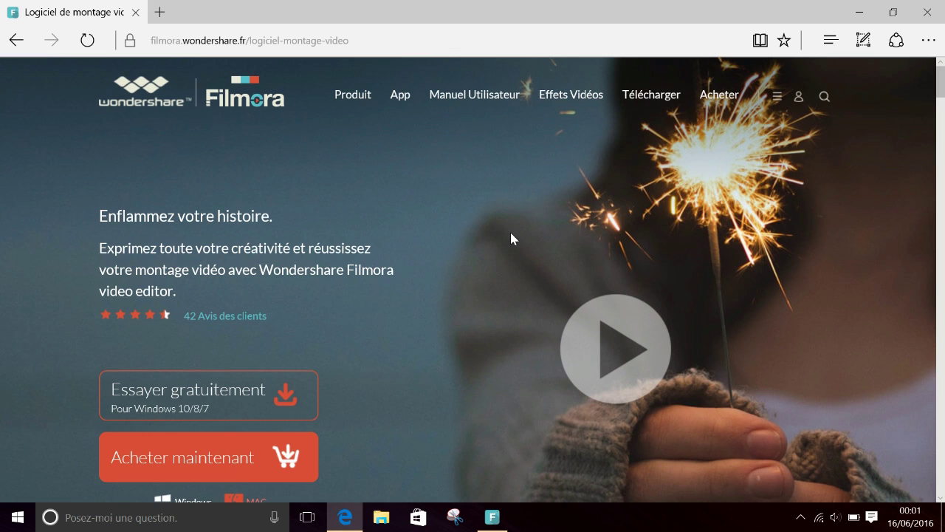
{"action": "scroll", "coordinate": [509, 238], "scroll_direction": "down", "scroll_amount": 10}
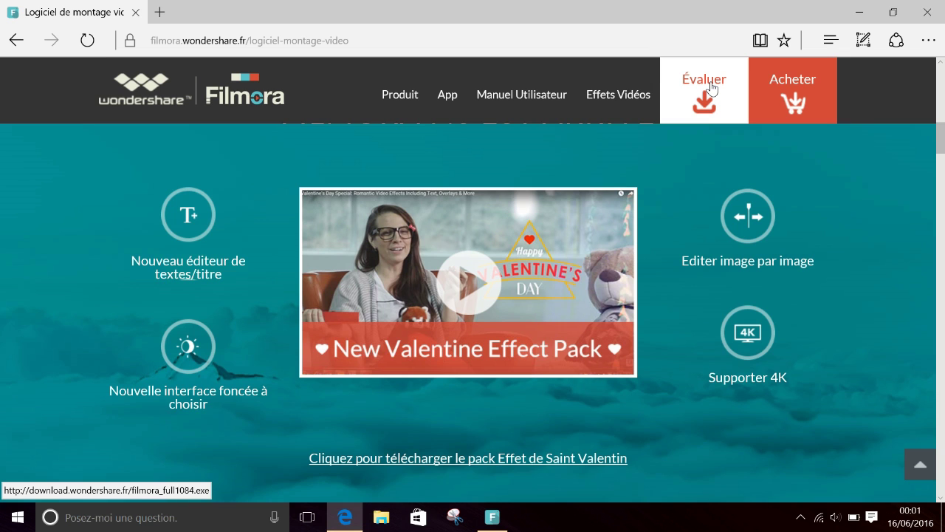
{"action": "left_click", "coordinate": [808, 95]}
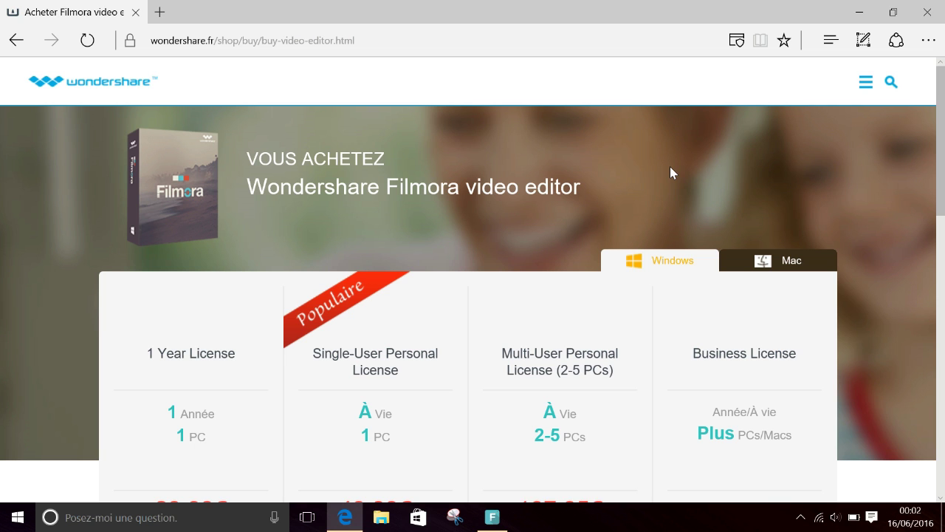
Examine the Windows licence options and their prices on the Filmora purchase page
{"action": "scroll", "coordinate": [670, 167], "scroll_direction": "down", "scroll_amount": 2}
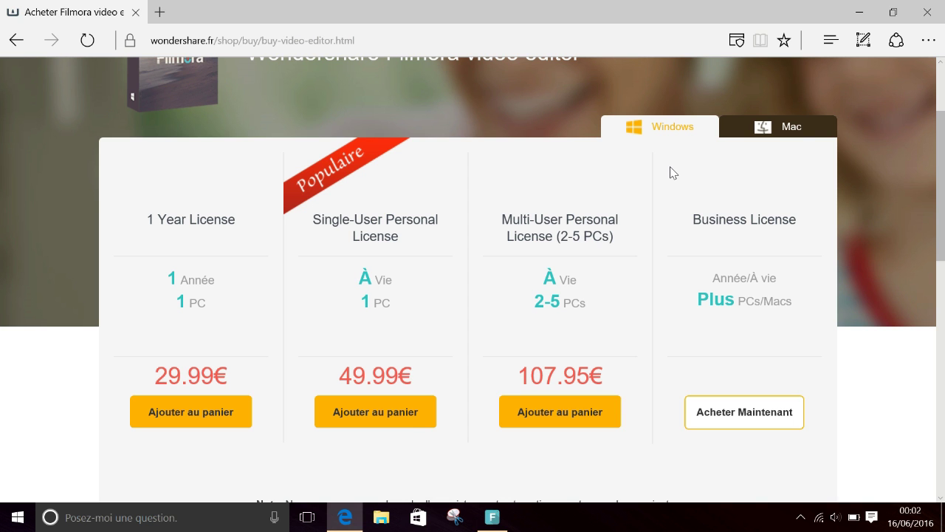
{"action": "scroll", "coordinate": [671, 167], "scroll_direction": "up", "scroll_amount": 1}
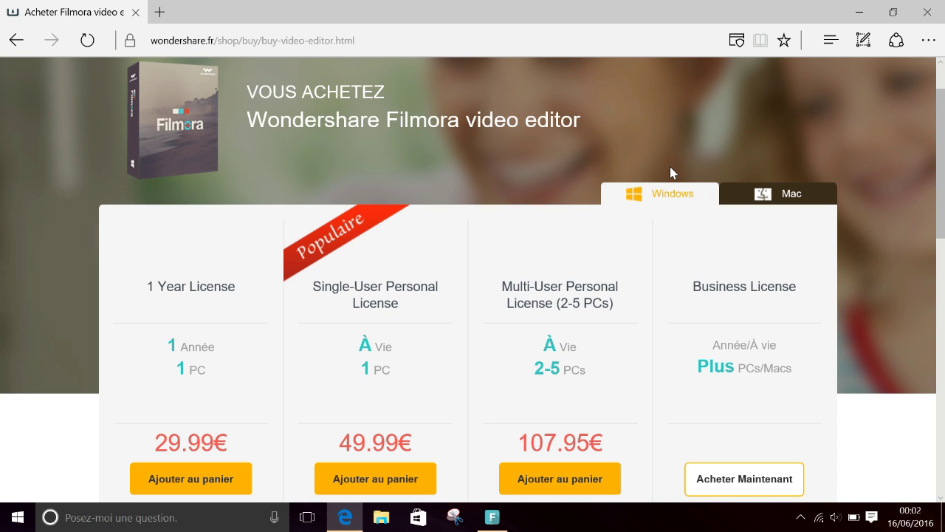
{"action": "scroll", "coordinate": [300, 251], "scroll_direction": "down", "scroll_amount": 1}
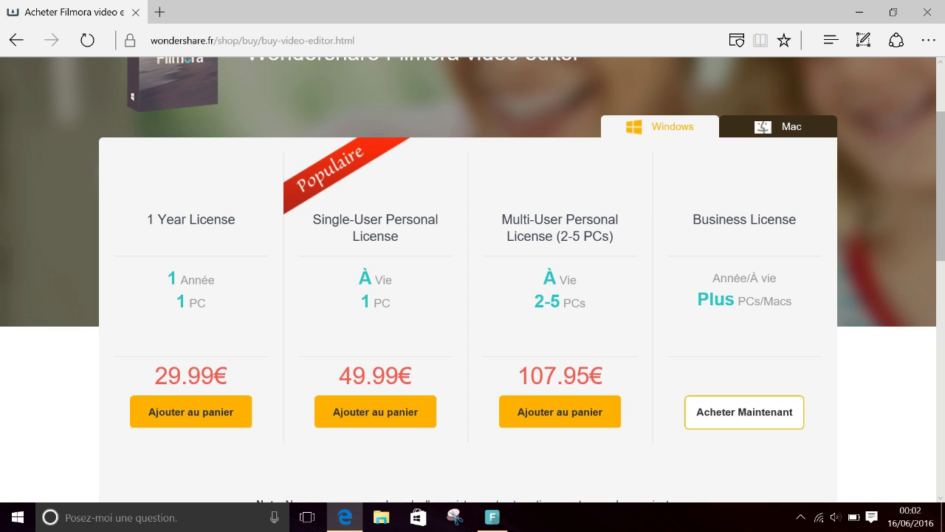
{"action": "left_click", "coordinate": [776, 409]}
{"action": "scroll", "coordinate": [573, 293], "scroll_direction": "down", "scroll_amount": 3}
{"action": "scroll", "coordinate": [573, 294], "scroll_direction": "up", "scroll_amount": 5}
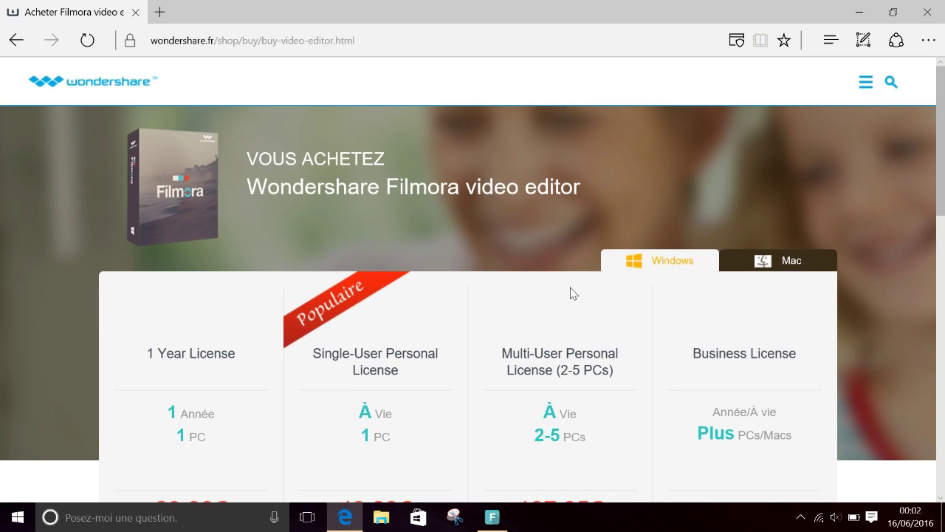
{"action": "scroll", "coordinate": [444, 148], "scroll_direction": "down", "scroll_amount": 5}
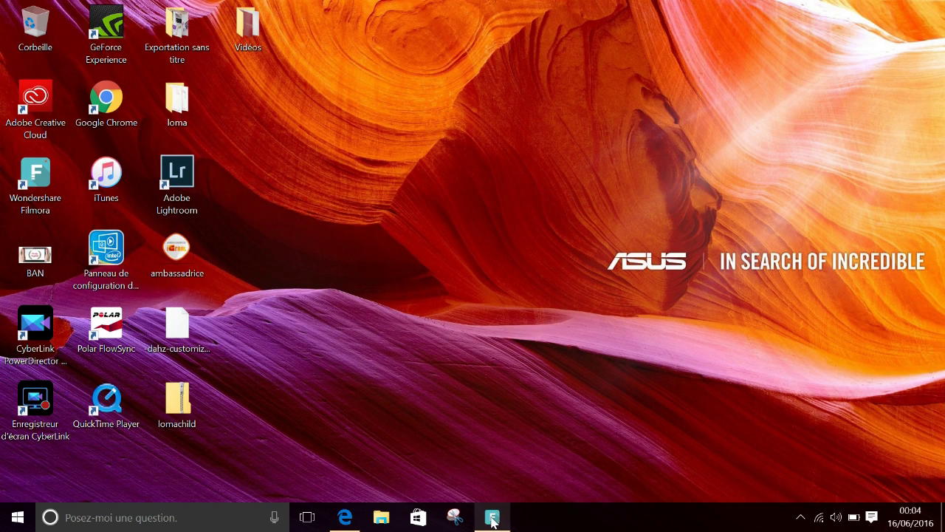
Switch to Wondershare Filmora and rewind the screen capture preview to its beginning
{"action": "mouse_move", "coordinate": [499, 523]}
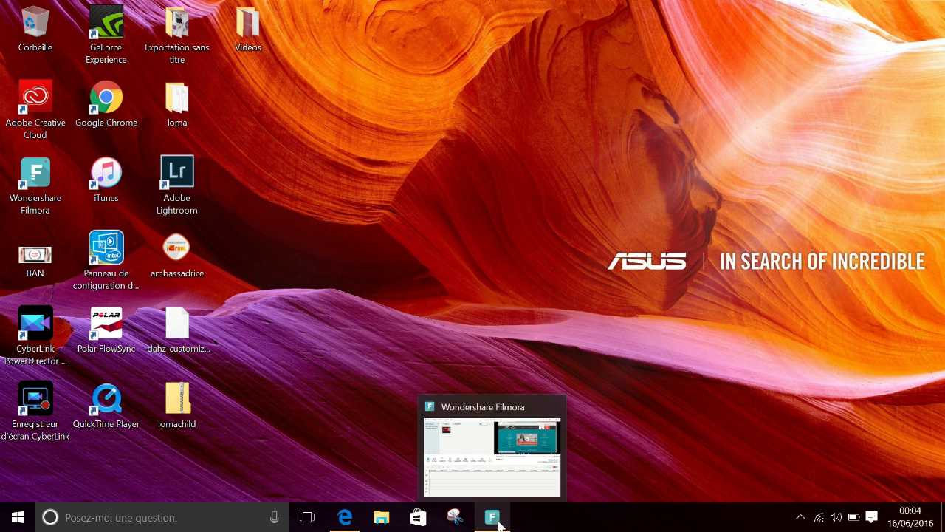
{"action": "left_click", "coordinate": [484, 491]}
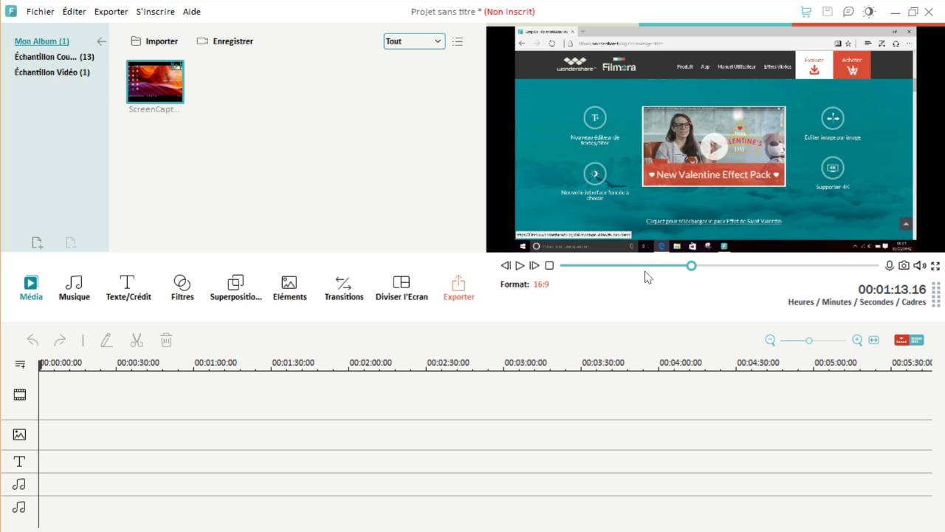
{"action": "left_click_drag", "start_coordinate": [691, 271], "coordinate": [565, 270]}
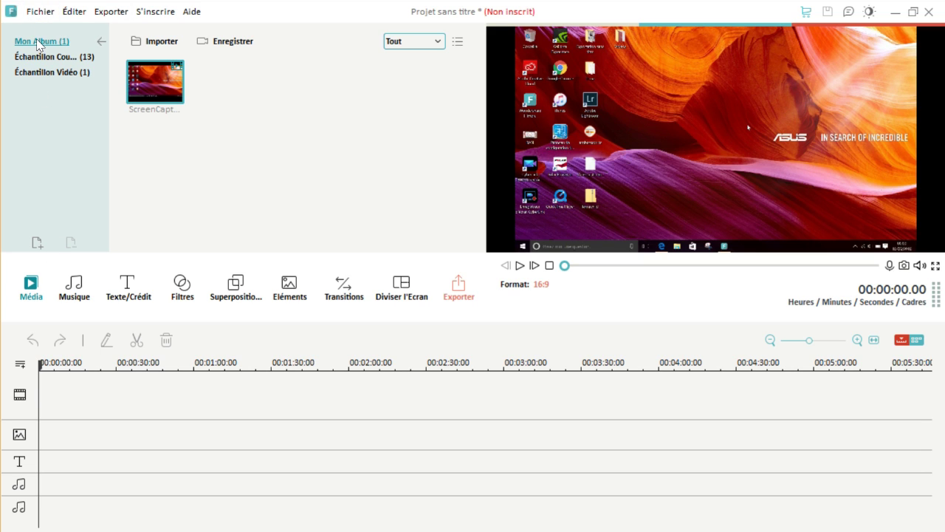
Look through the sample colour and sample video albums in the media library, ending back at Mon Album
{"action": "left_click", "coordinate": [101, 41]}
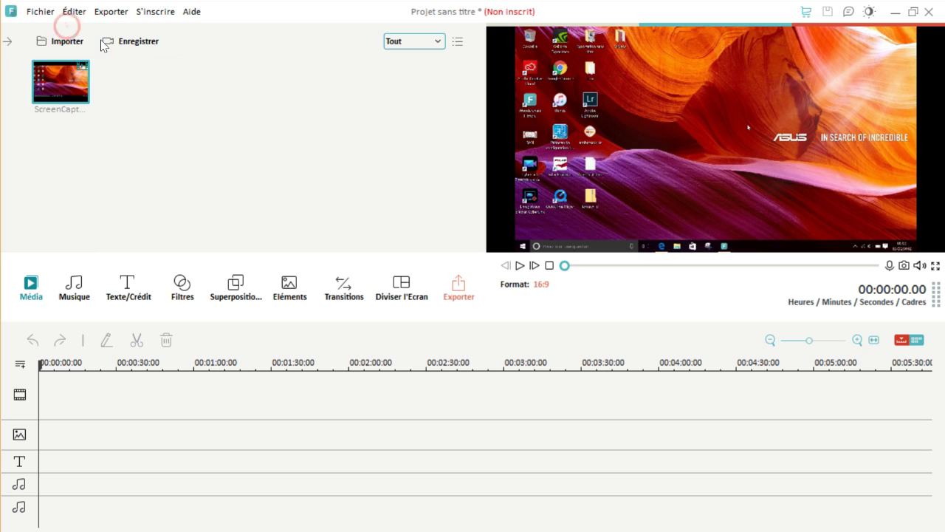
{"action": "left_click", "coordinate": [9, 42]}
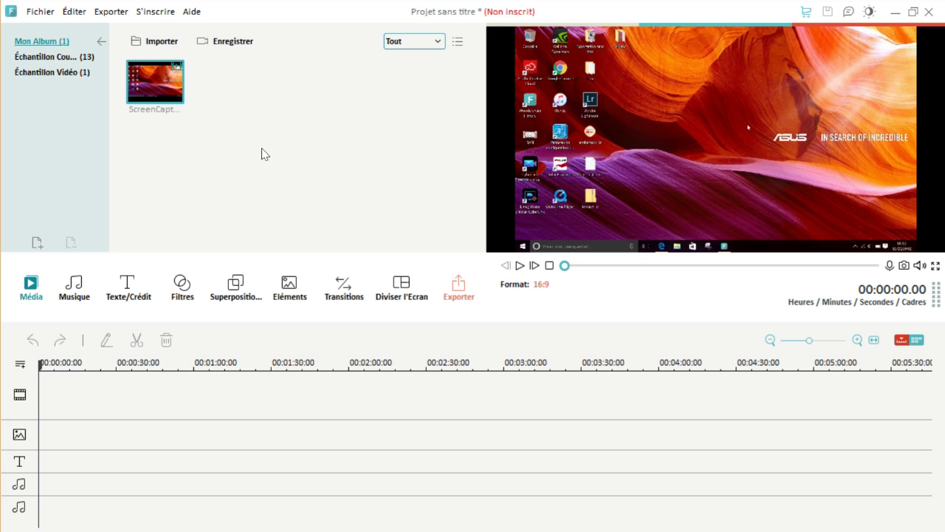
{"action": "left_click", "coordinate": [40, 58]}
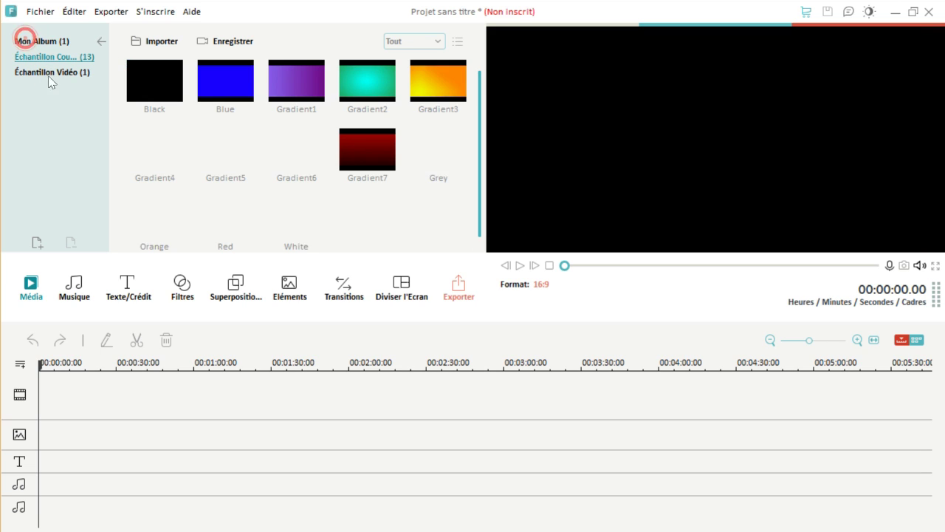
{"action": "left_click", "coordinate": [46, 74]}
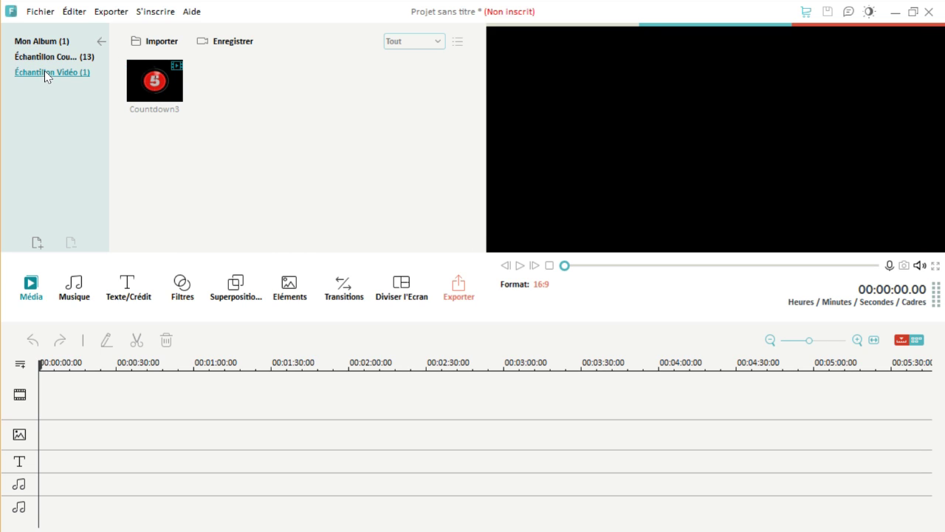
{"action": "left_click", "coordinate": [92, 56]}
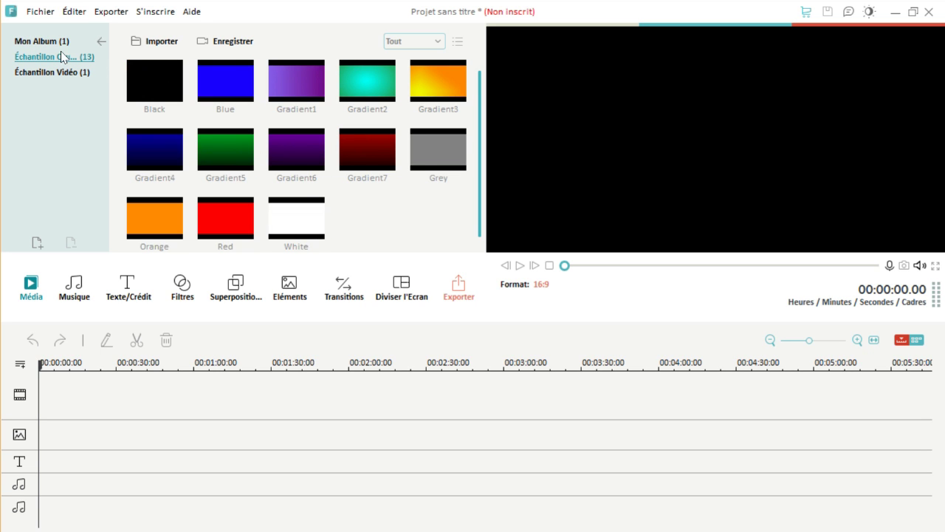
{"action": "left_click", "coordinate": [37, 41]}
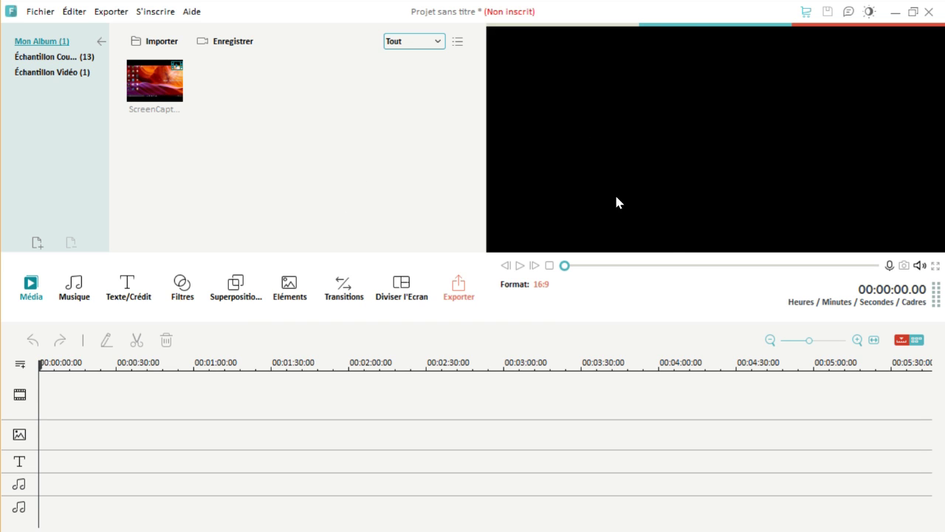
Play a short preview of the screen capture clip and enlarge the timeline area
{"action": "left_click", "coordinate": [143, 89]}
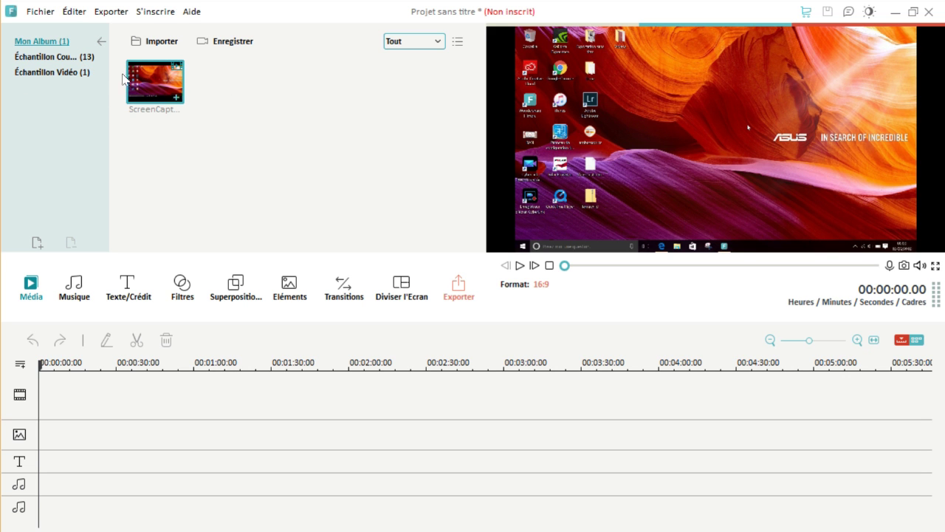
{"action": "left_click", "coordinate": [519, 266]}
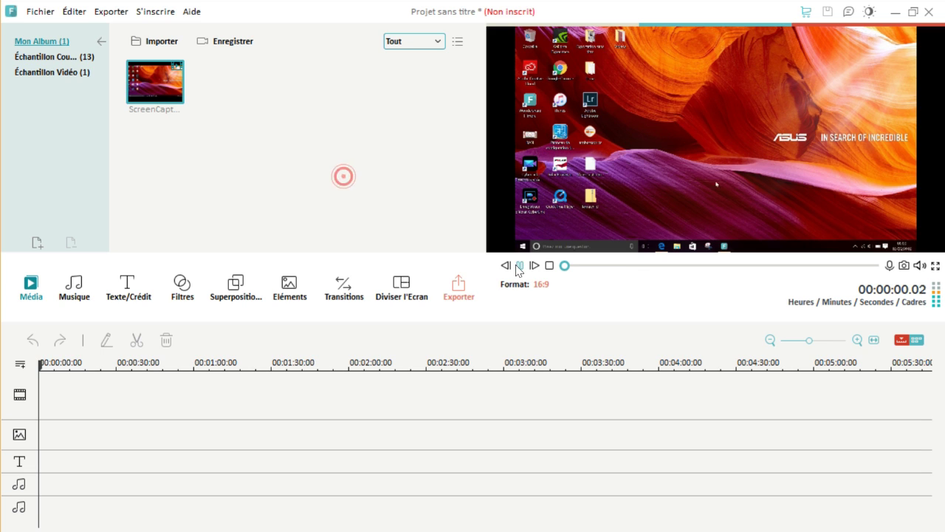
{"action": "left_click", "coordinate": [519, 266]}
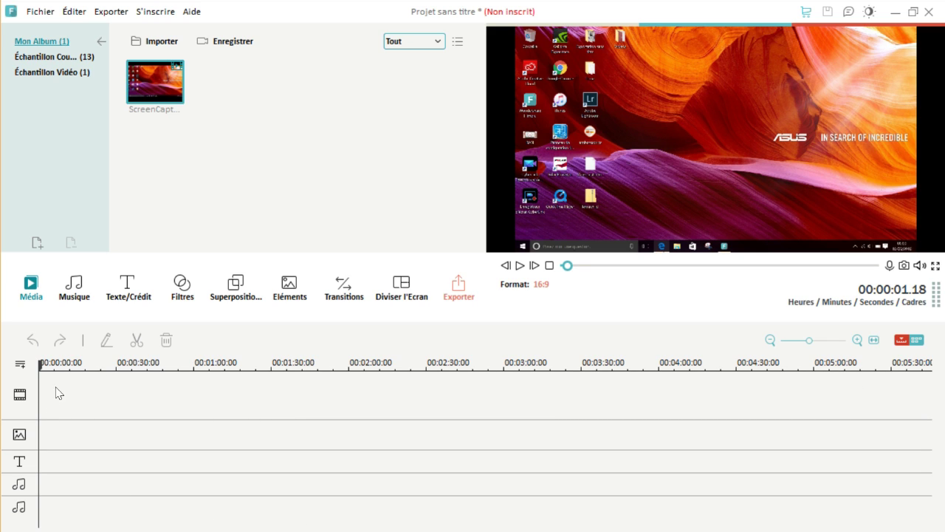
{"action": "left_click_drag", "start_coordinate": [241, 321], "coordinate": [235, 279]}
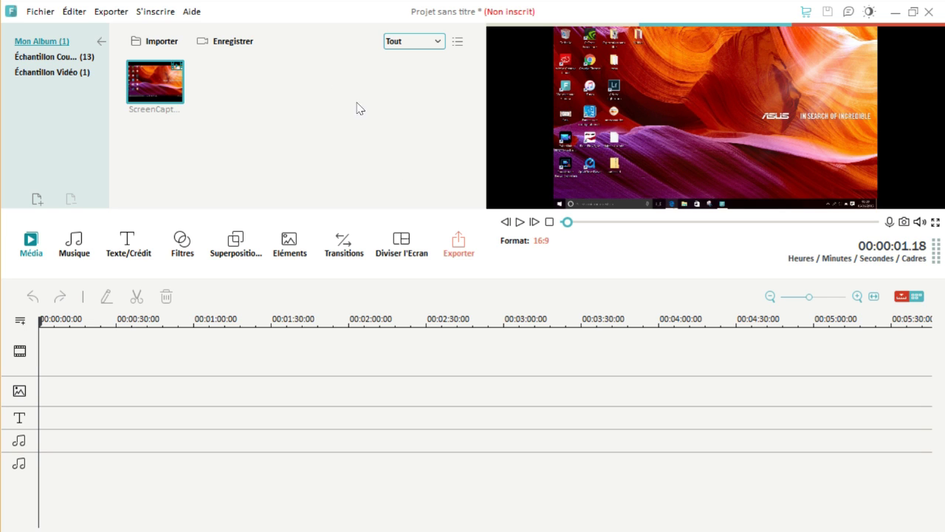
Try the dark interface theme and switch back to the light one
{"action": "left_click", "coordinate": [869, 11]}
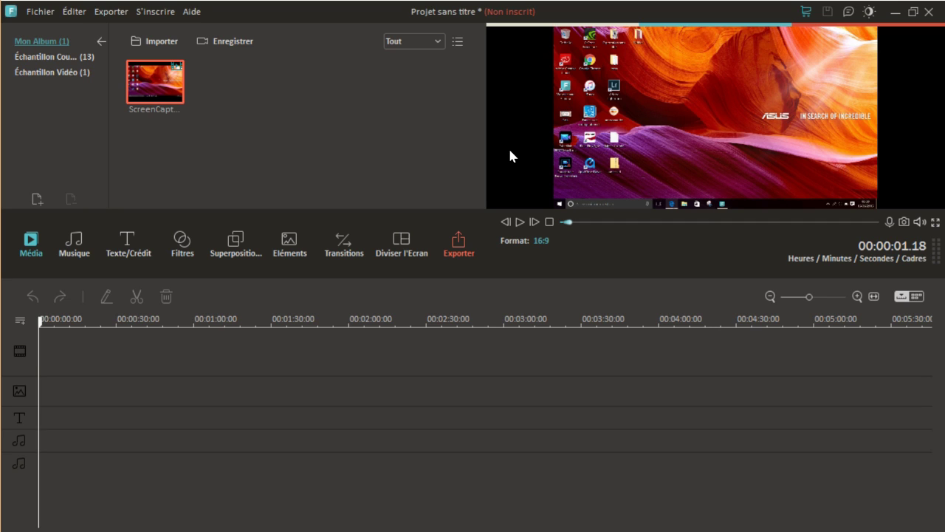
{"action": "left_click", "coordinate": [869, 12]}
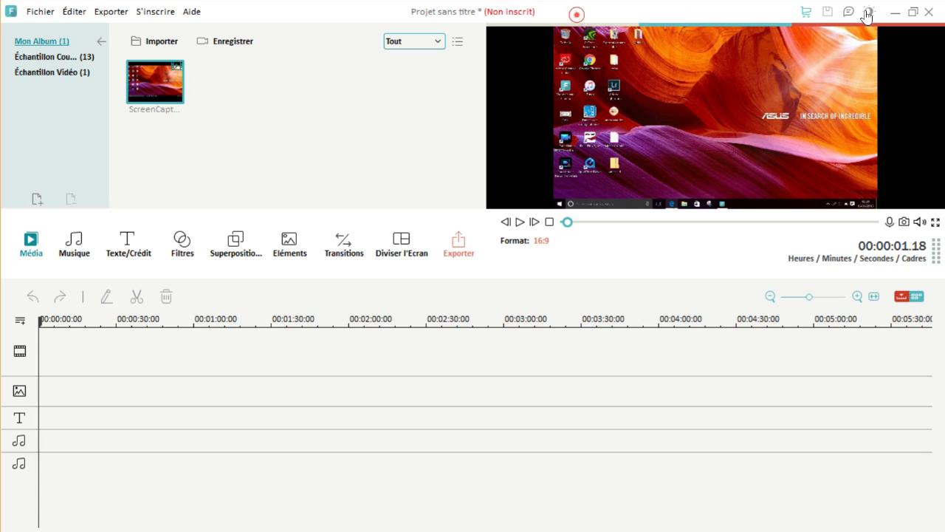
{"action": "left_click", "coordinate": [869, 12]}
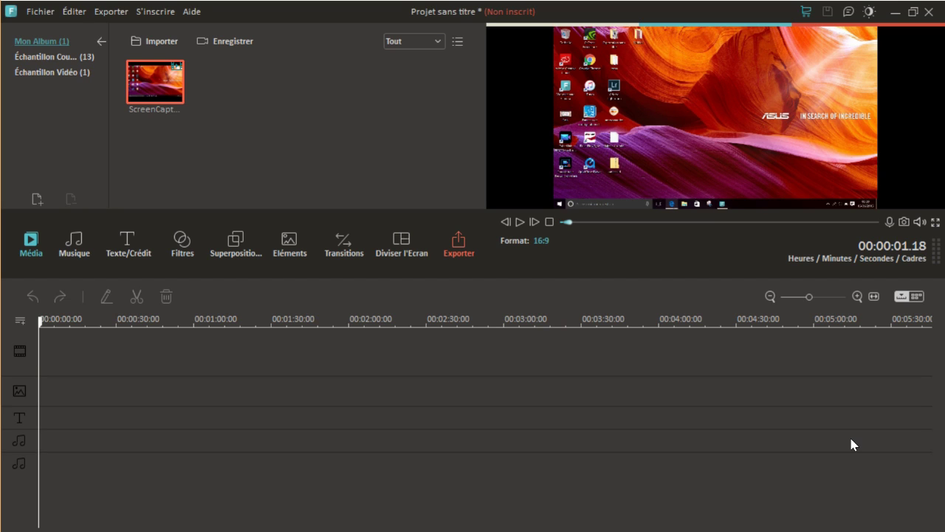
{"action": "left_click", "coordinate": [870, 13]}
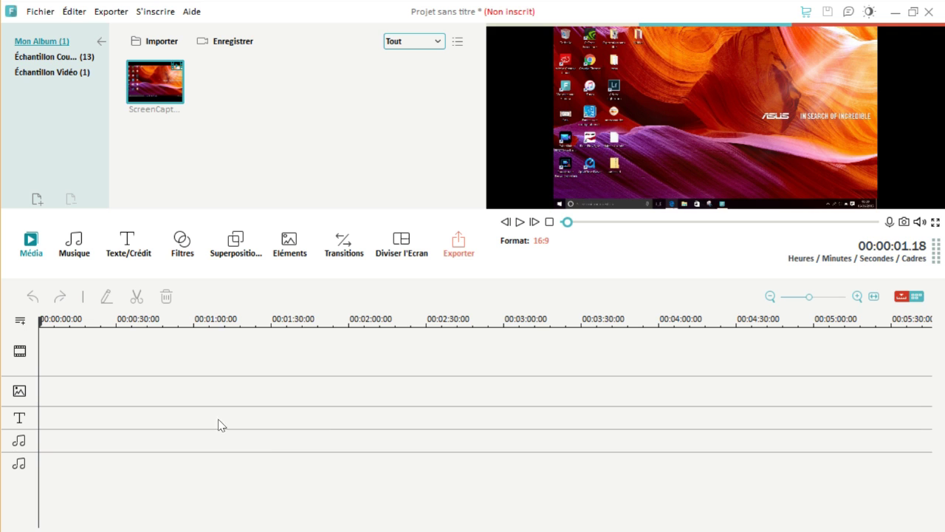
Import all five videos from the desktop's Vidéos folder into Mon Album
{"action": "left_click", "coordinate": [170, 45]}
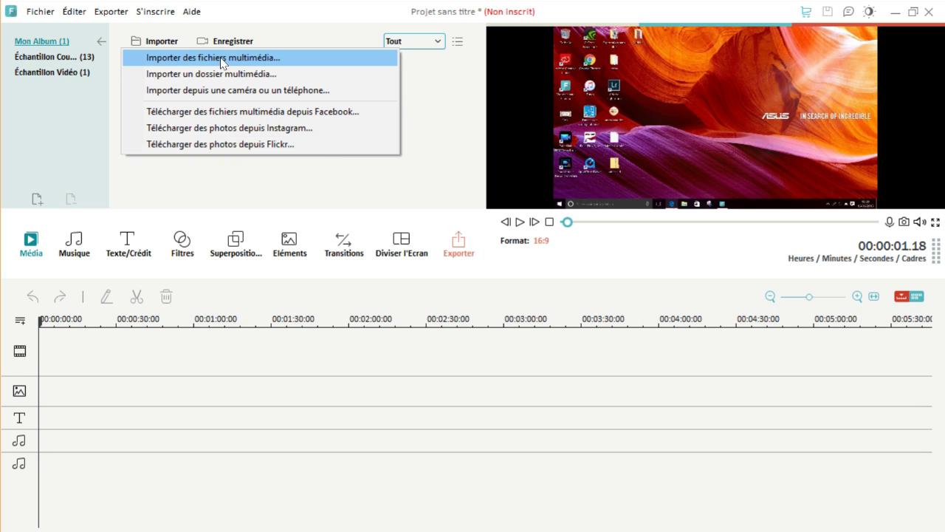
{"action": "left_click", "coordinate": [222, 58]}
{"action": "left_click", "coordinate": [342, 138]}
{"action": "left_click", "coordinate": [361, 330]}
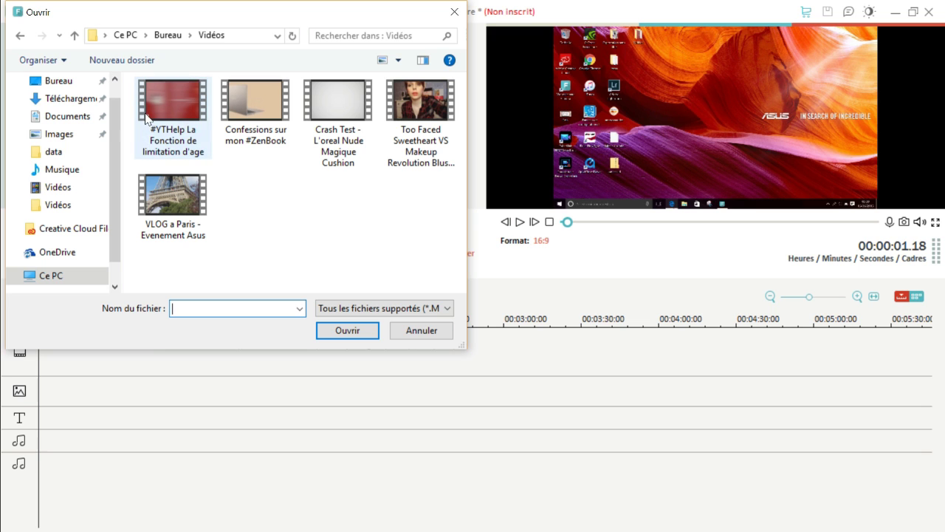
{"action": "left_click", "coordinate": [177, 122]}
{"action": "left_click", "coordinate": [254, 111], "text": "ctrl"}
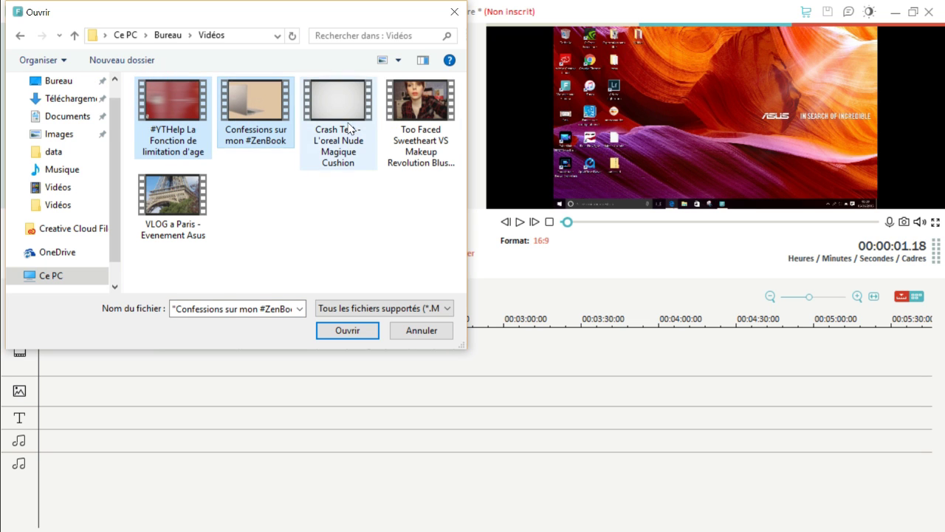
{"action": "left_click", "coordinate": [316, 129], "text": "ctrl"}
{"action": "left_click", "coordinate": [411, 89], "text": "ctrl"}
{"action": "left_click", "coordinate": [172, 196], "text": "ctrl"}
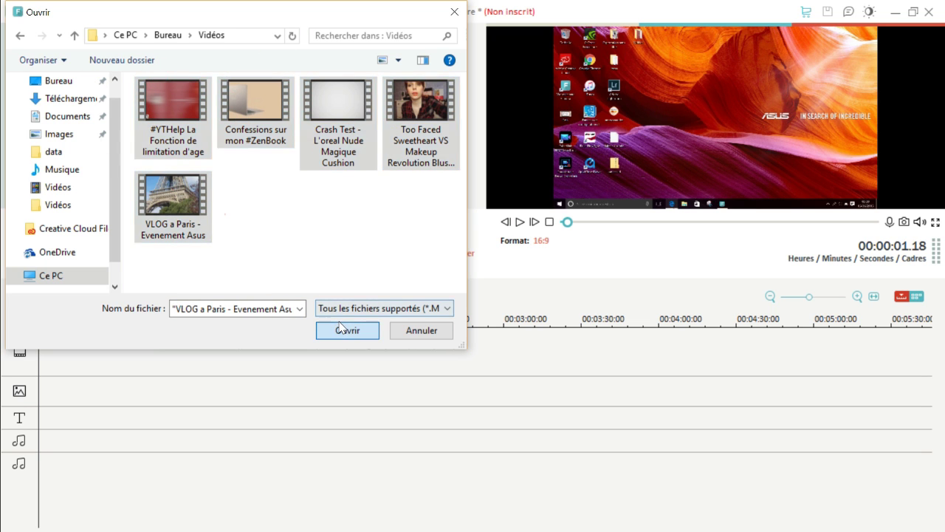
{"action": "left_click", "coordinate": [347, 330]}
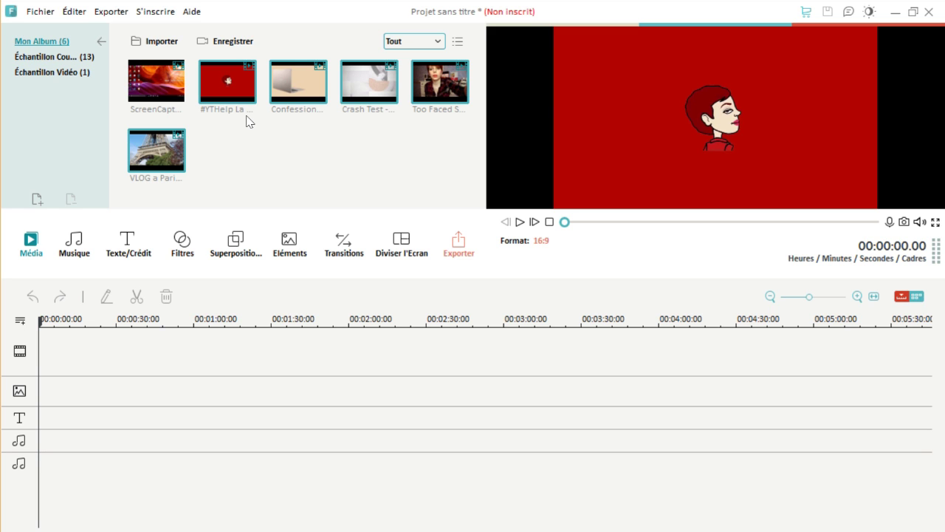
{"action": "left_click", "coordinate": [156, 46]}
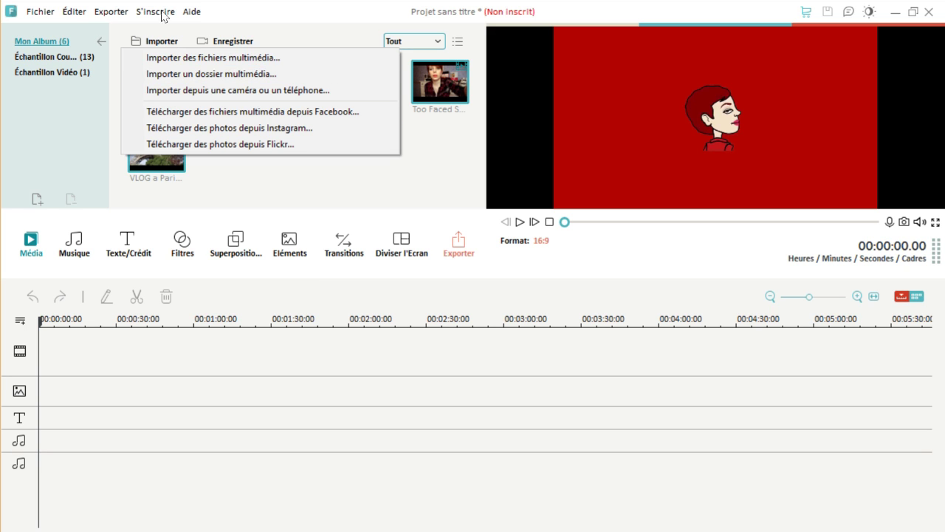
{"action": "left_click", "coordinate": [397, 199]}
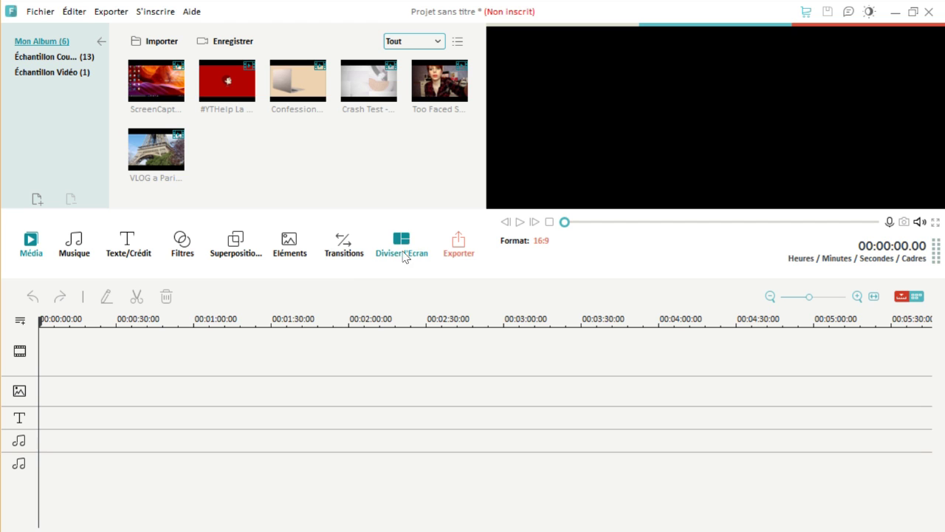
Place the "#YTHelp La Fonction de limitation d'age" clip at the start of the timeline's video track
{"action": "mouse_move", "coordinate": [239, 101]}
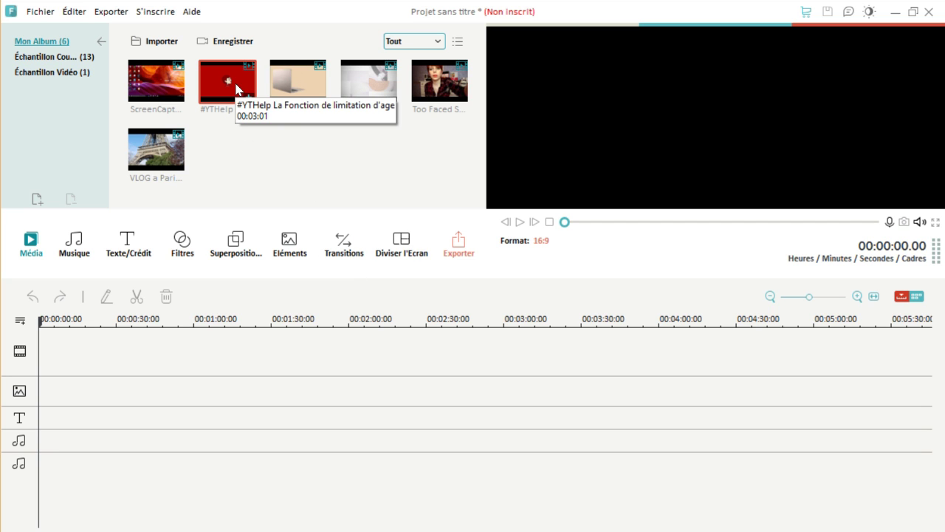
{"action": "left_click_drag", "start_coordinate": [235, 77], "coordinate": [72, 357]}
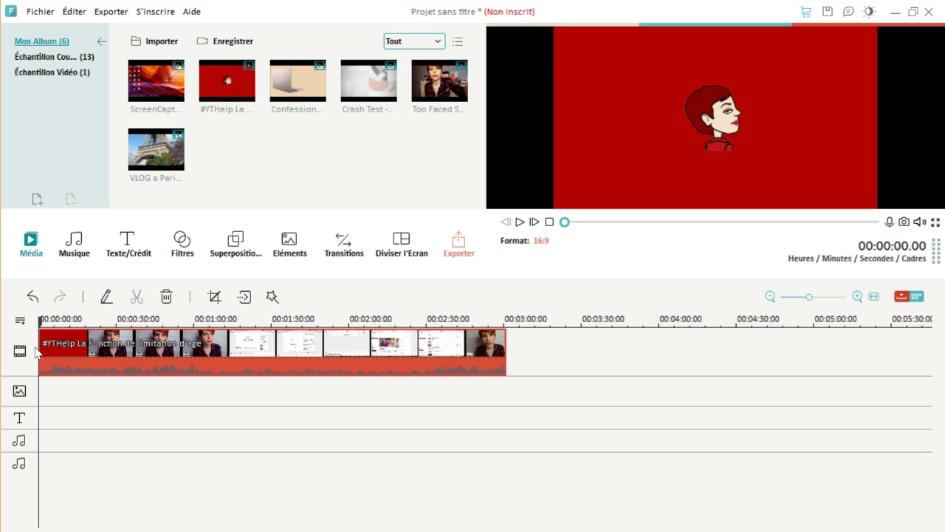
Play the opening of the "#YTHelp La Fonction de limitation d'age" clip and trim about 27 seconds off its start
{"action": "key", "text": "space"}
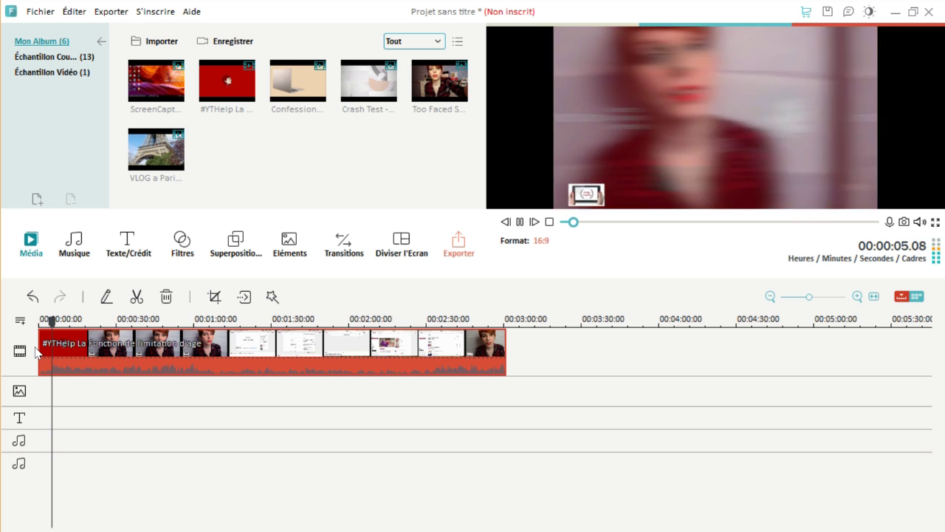
{"action": "key", "text": "space"}
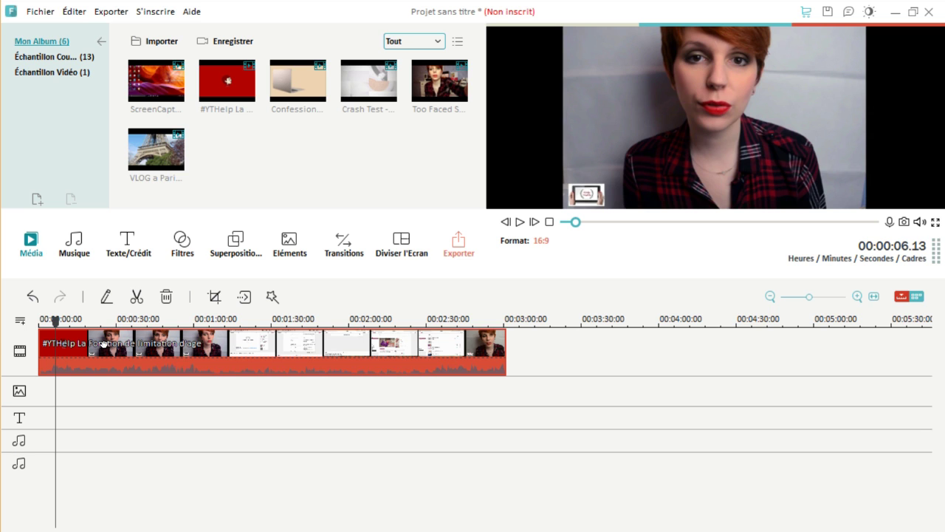
{"action": "left_click_drag", "start_coordinate": [56, 320], "coordinate": [39, 342]}
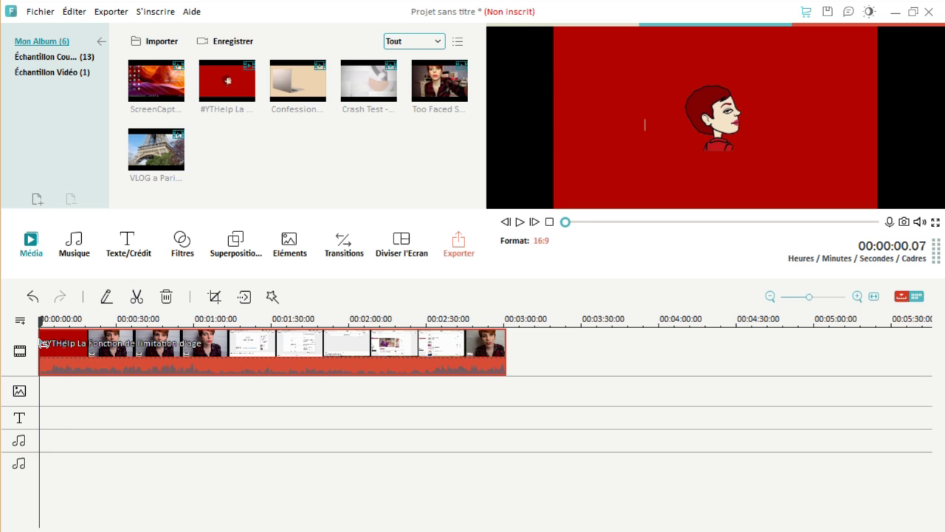
{"action": "left_click_drag", "start_coordinate": [42, 352], "coordinate": [114, 352]}
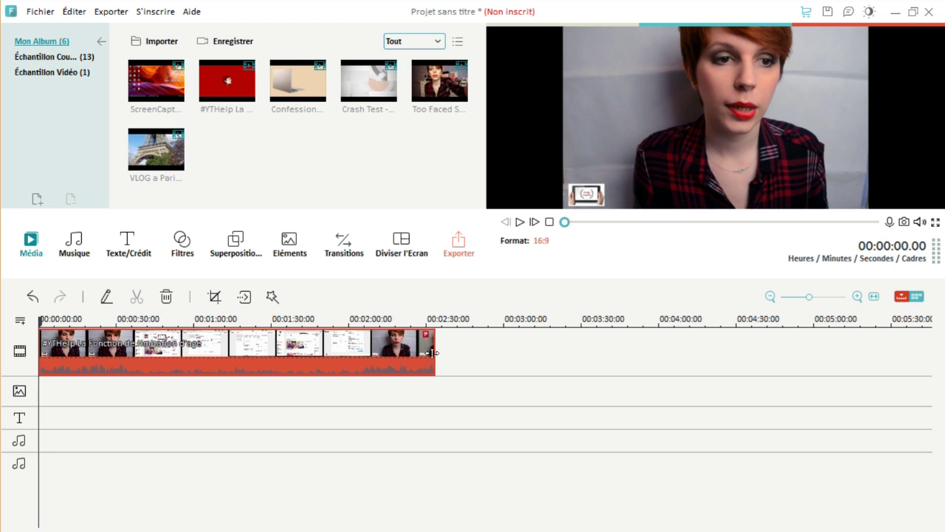
Try trimming the clip's end back to 00:01:28.10, restore its length and return the playhead to the start
{"action": "left_click_drag", "start_coordinate": [434, 349], "coordinate": [266, 358]}
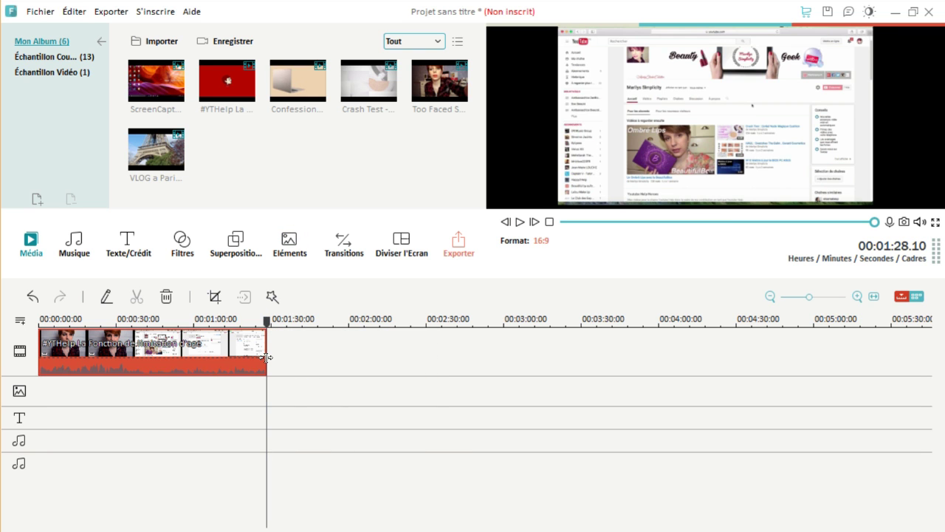
{"action": "left_click_drag", "start_coordinate": [268, 323], "coordinate": [39, 322]}
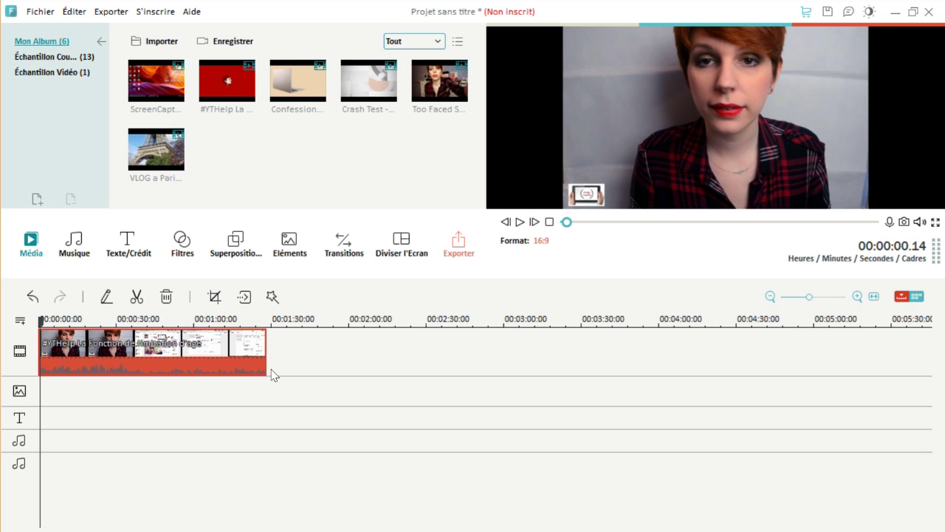
{"action": "left_click_drag", "start_coordinate": [266, 368], "coordinate": [39, 322]}
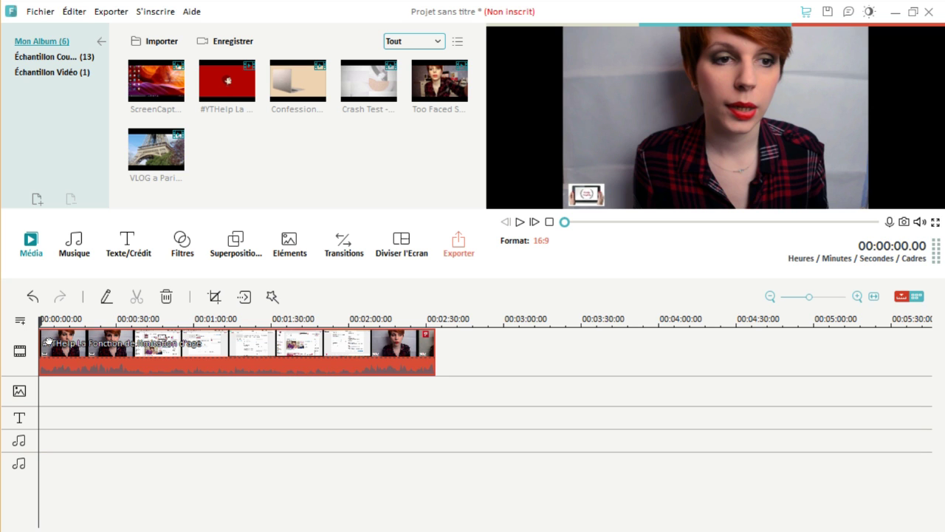
Play the trimmed clip up to 00:00:05.03 and split it there
{"action": "key", "text": "space"}
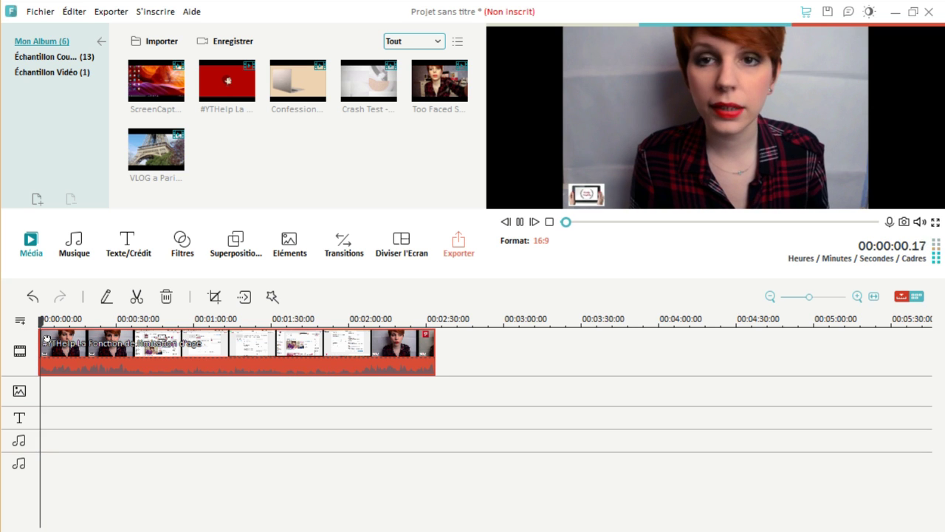
{"action": "left_click", "coordinate": [136, 297]}
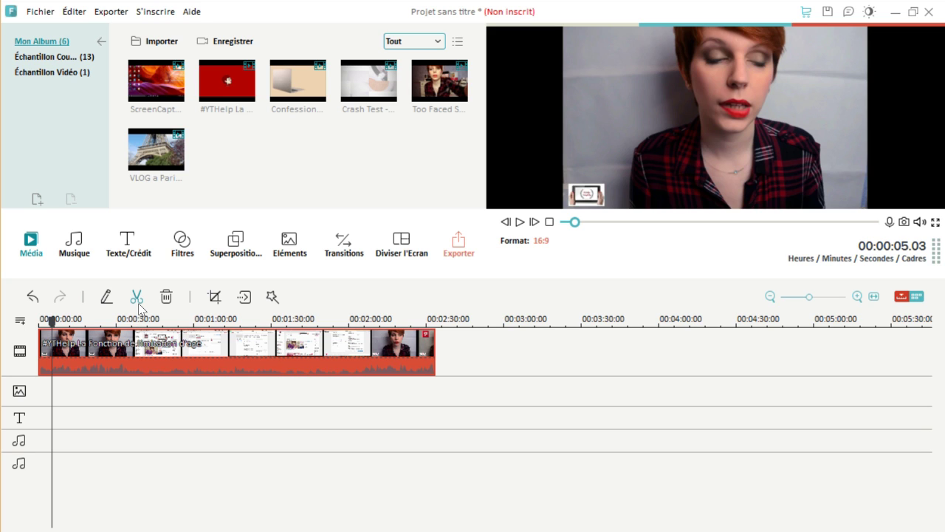
{"action": "left_click", "coordinate": [139, 299]}
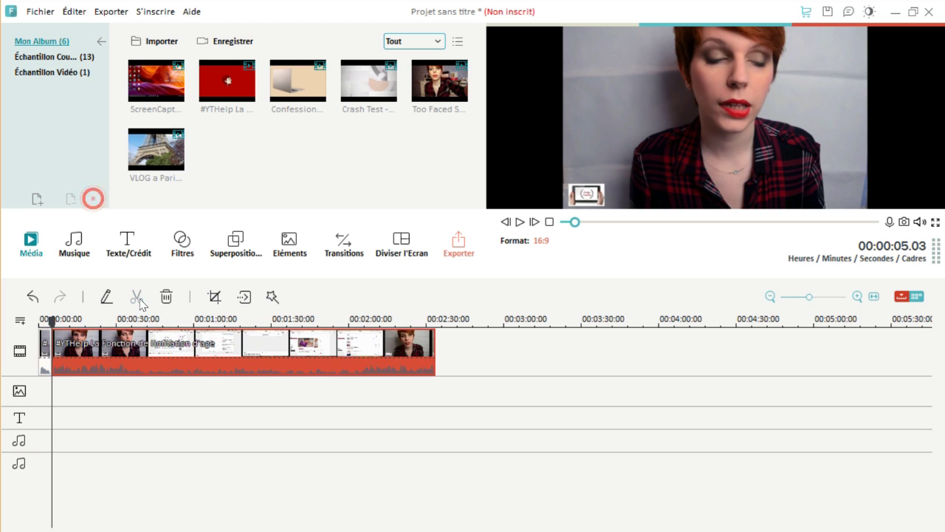
{"action": "left_click", "coordinate": [49, 366]}
{"action": "left_click", "coordinate": [55, 365]}
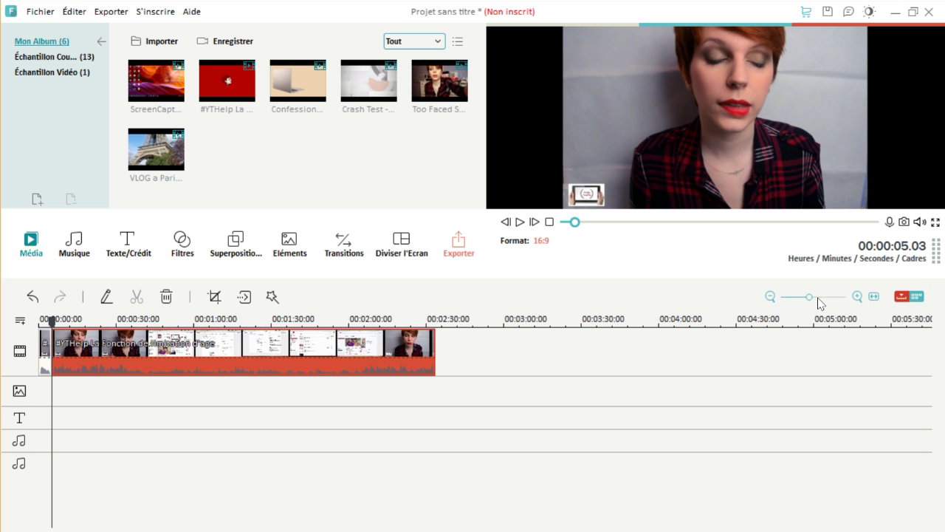
Trim the end of the first piece back to 00:00:03.05
{"action": "left_click_drag", "start_coordinate": [809, 296], "coordinate": [830, 297]}
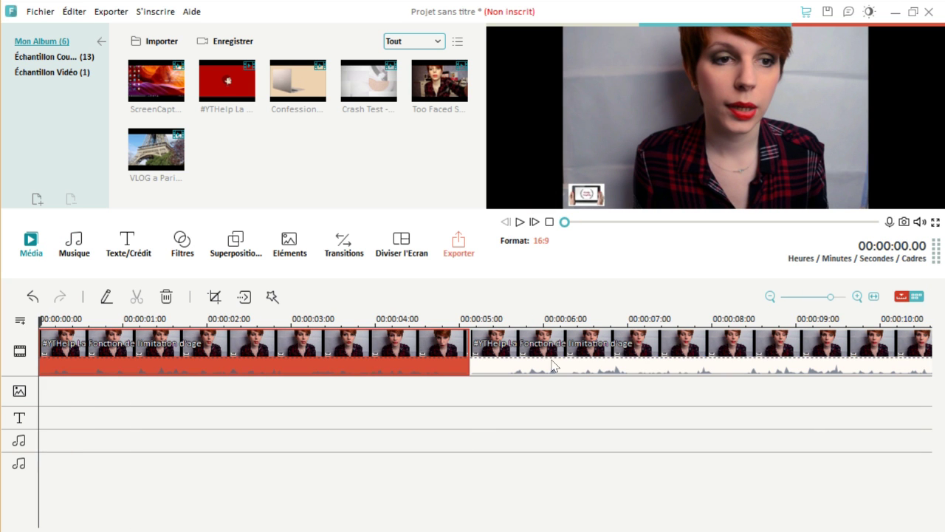
{"action": "left_click", "coordinate": [658, 365]}
{"action": "left_click", "coordinate": [294, 362]}
{"action": "left_click", "coordinate": [542, 350]}
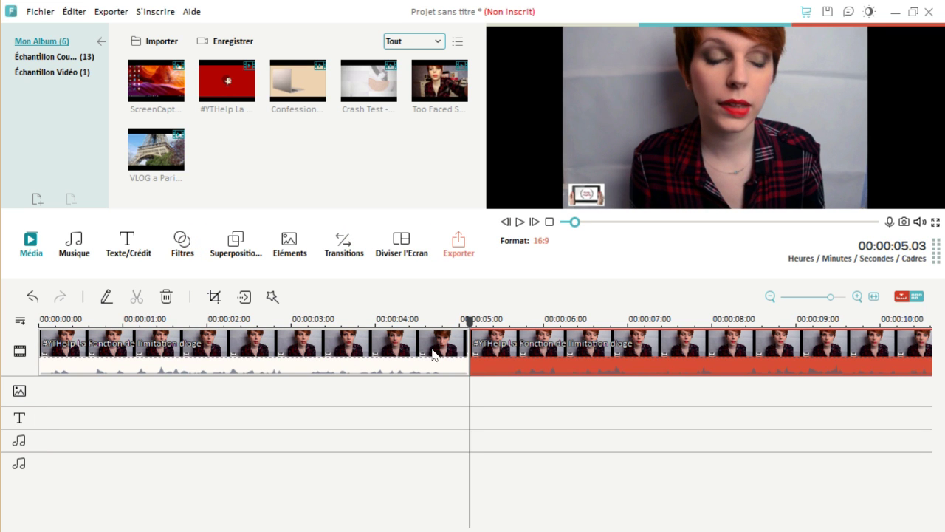
{"action": "left_click", "coordinate": [222, 352]}
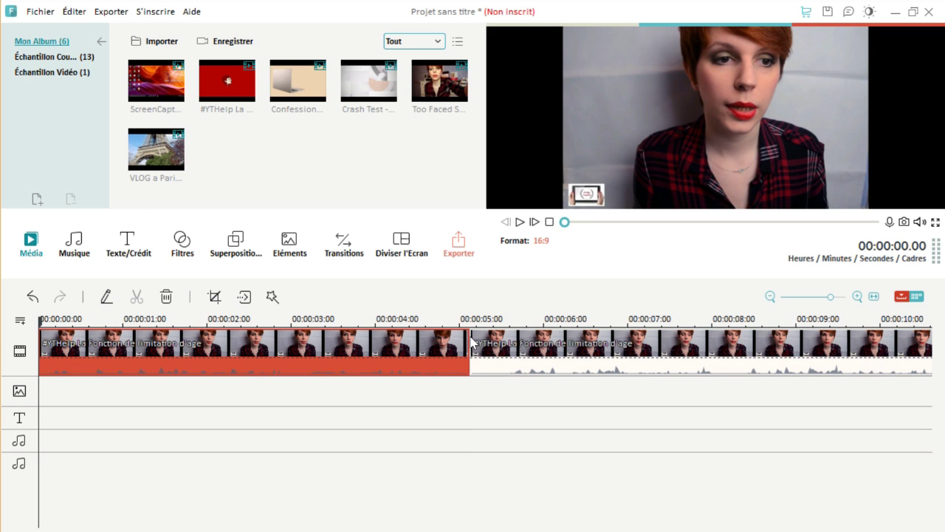
{"action": "left_click_drag", "start_coordinate": [466, 343], "coordinate": [310, 344]}
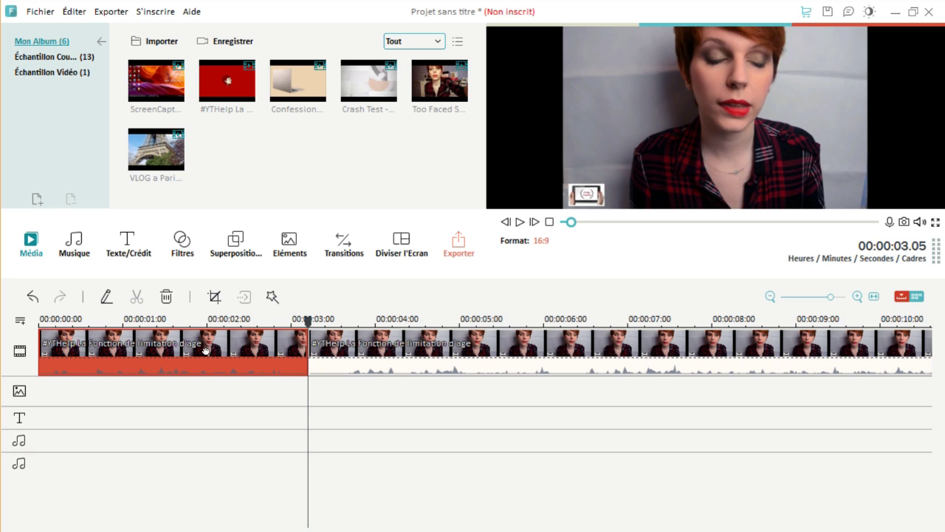
Split the first piece at 00:00:02.07 and select the two resulting parts in turn
{"action": "left_click_drag", "start_coordinate": [310, 321], "coordinate": [231, 321]}
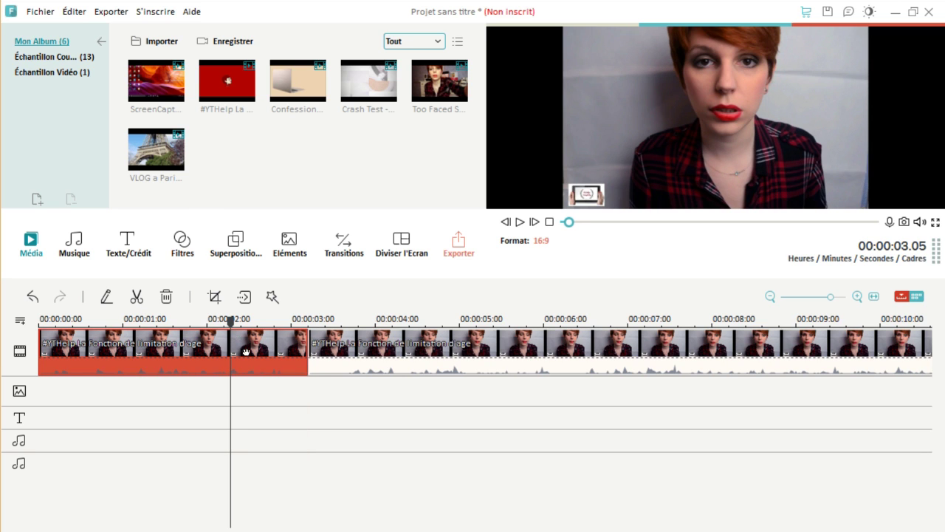
{"action": "left_click", "coordinate": [137, 296]}
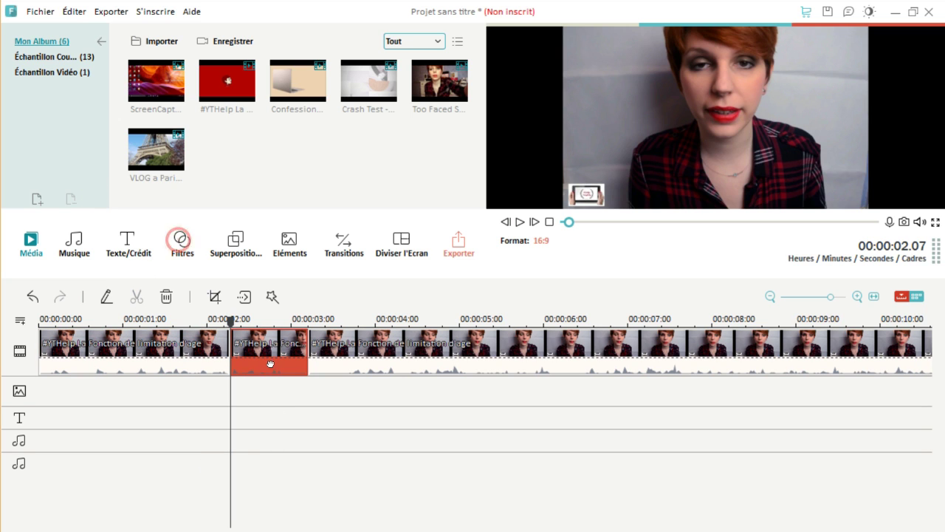
{"action": "left_click", "coordinate": [171, 354]}
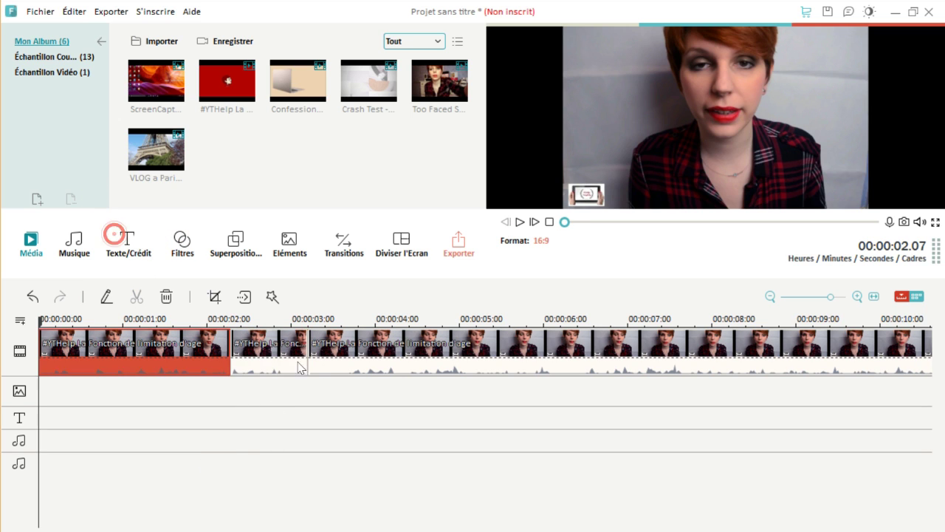
{"action": "left_click", "coordinate": [297, 359]}
{"action": "left_click", "coordinate": [197, 356]}
{"action": "left_click", "coordinate": [251, 355]}
{"action": "left_click", "coordinate": [170, 358]}
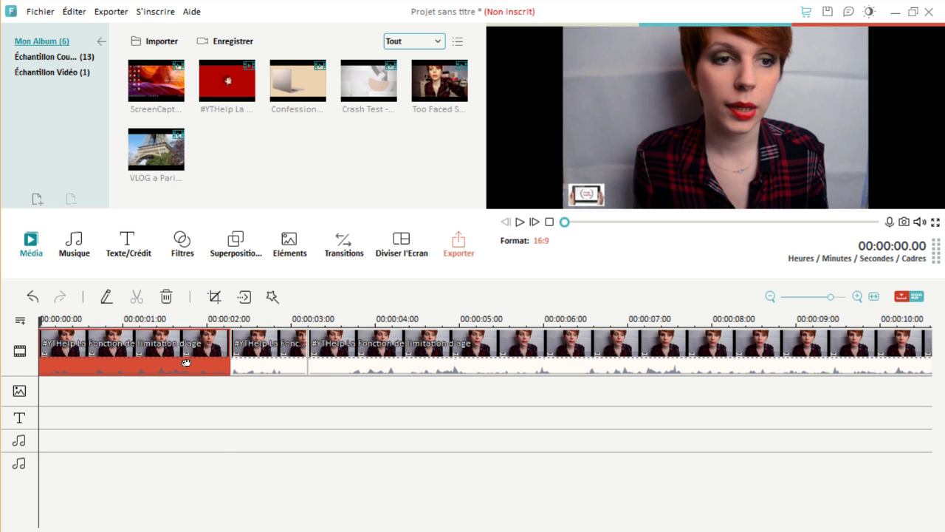
Delete the short middle piece that starts at 00:00:02.07 on the video track
{"action": "left_click", "coordinate": [244, 360]}
{"action": "left_click", "coordinate": [156, 362]}
{"action": "left_click", "coordinate": [285, 366]}
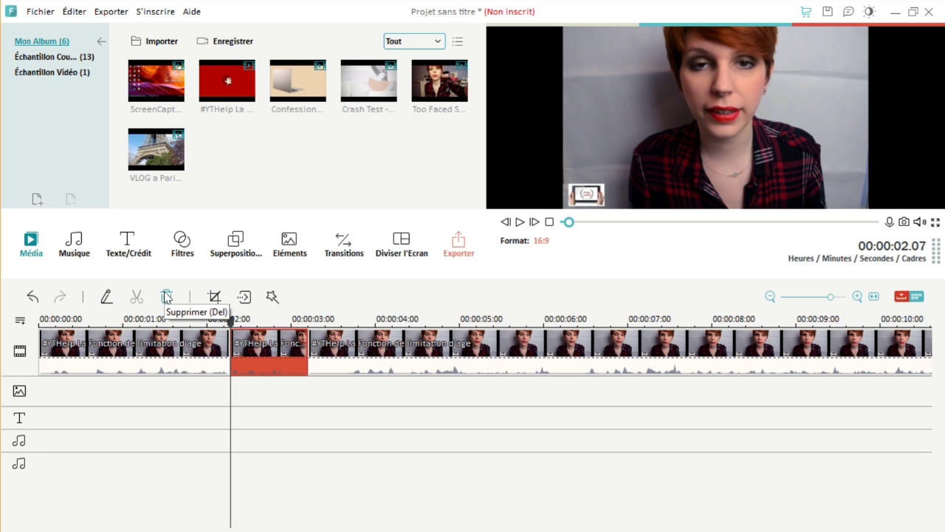
{"action": "left_click", "coordinate": [166, 297]}
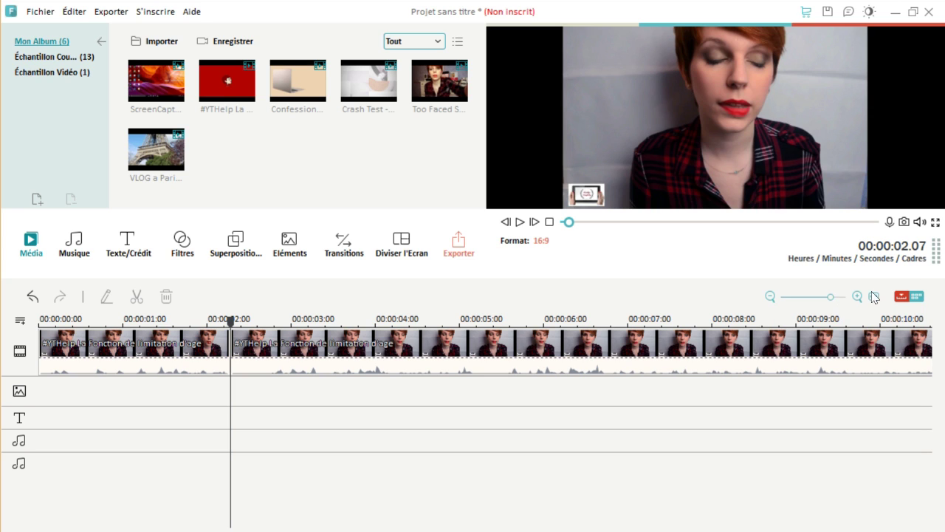
Mute the long second clip on the video track and play a few seconds of it to check the sound
{"action": "left_click_drag", "start_coordinate": [832, 295], "coordinate": [819, 298]}
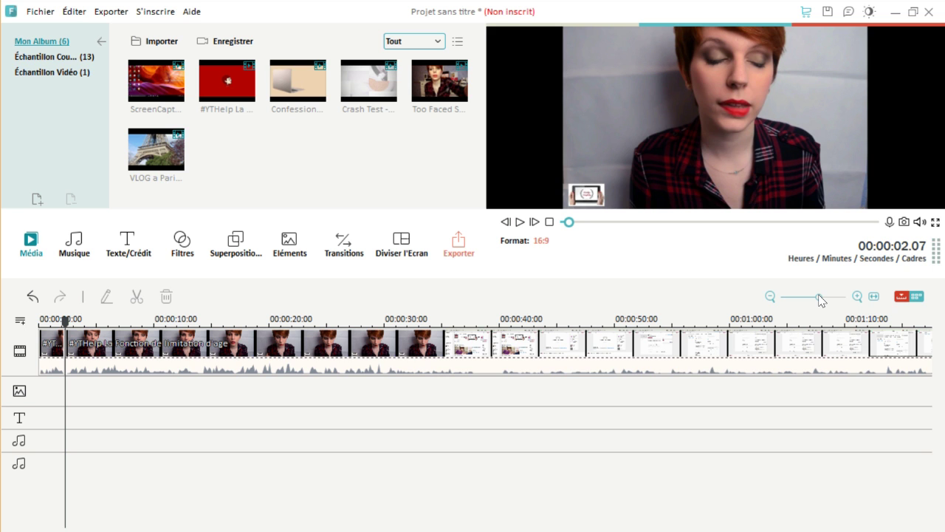
{"action": "mouse_move", "coordinate": [819, 299]}
{"action": "left_mouse_down"}
{"action": "mouse_move", "coordinate": [847, 296]}
{"action": "mouse_move", "coordinate": [812, 298]}
{"action": "left_mouse_up"}
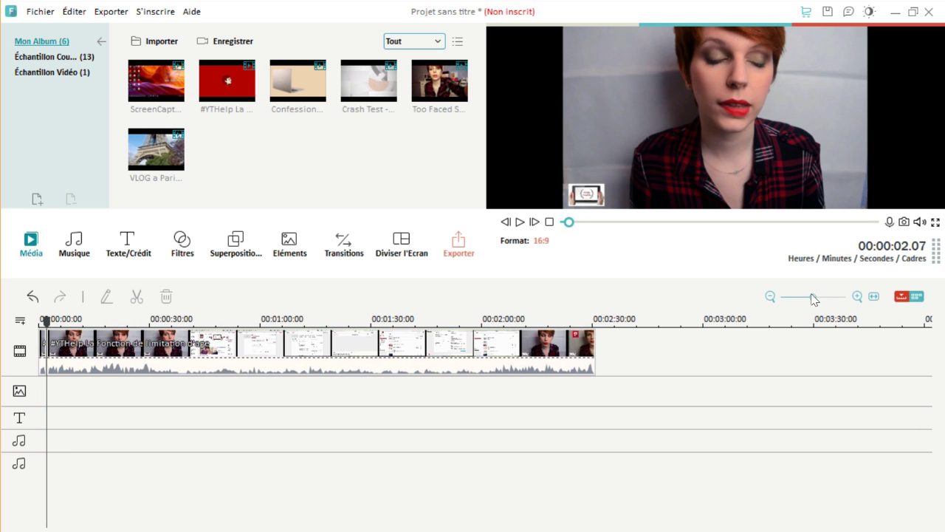
{"action": "left_click", "coordinate": [124, 366]}
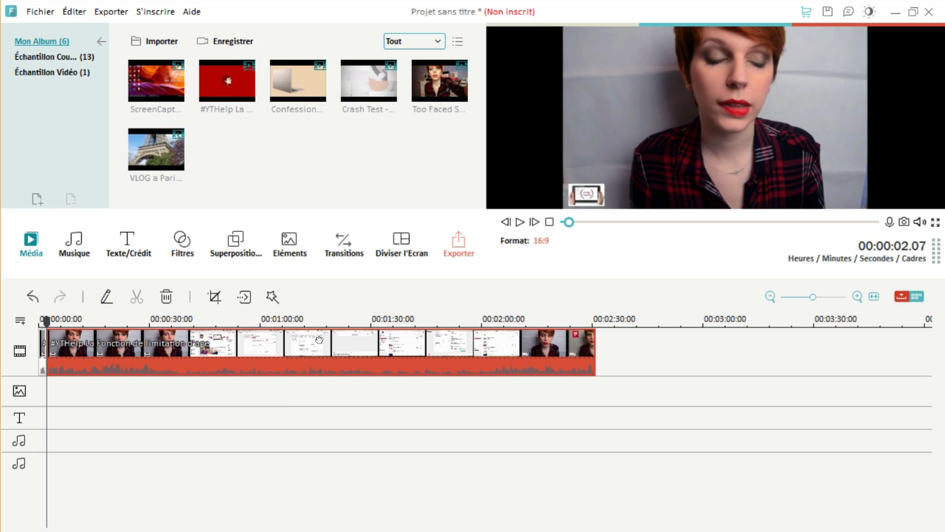
{"action": "left_click", "coordinate": [65, 11]}
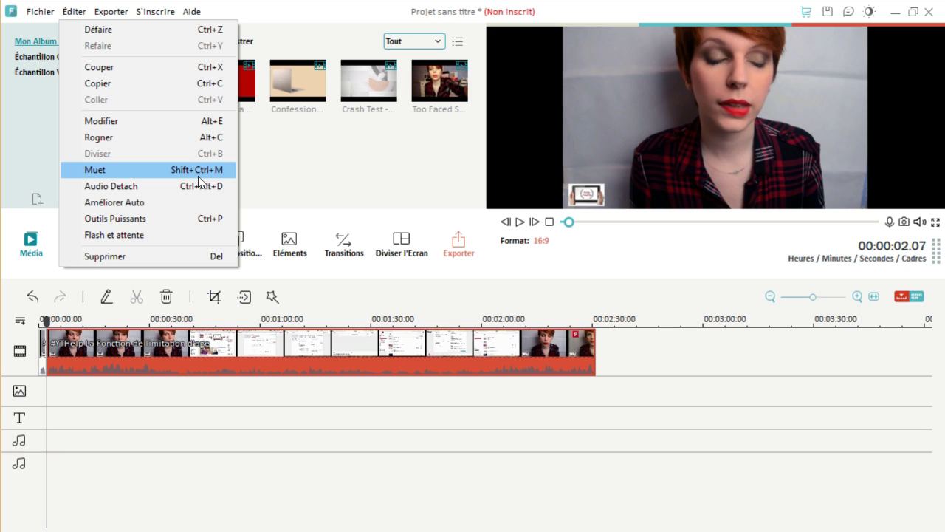
{"action": "left_click", "coordinate": [197, 170]}
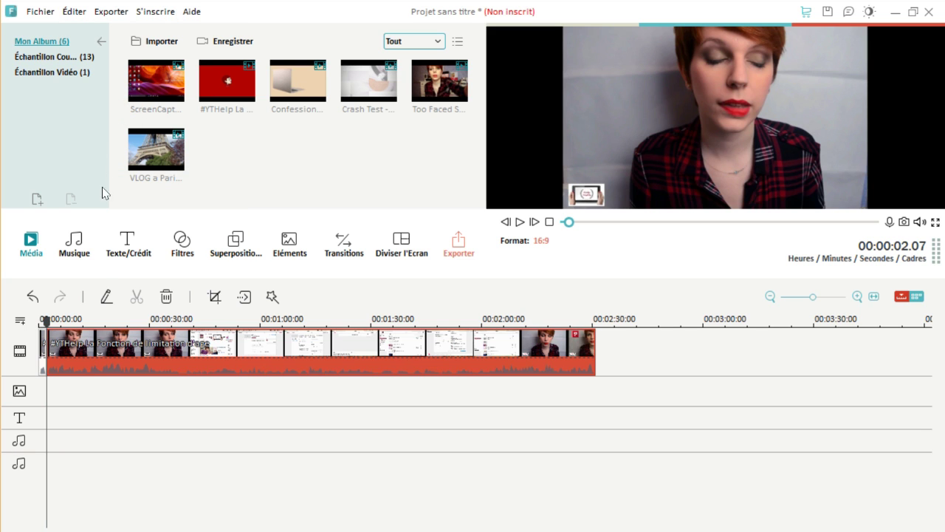
{"action": "left_click", "coordinate": [76, 11]}
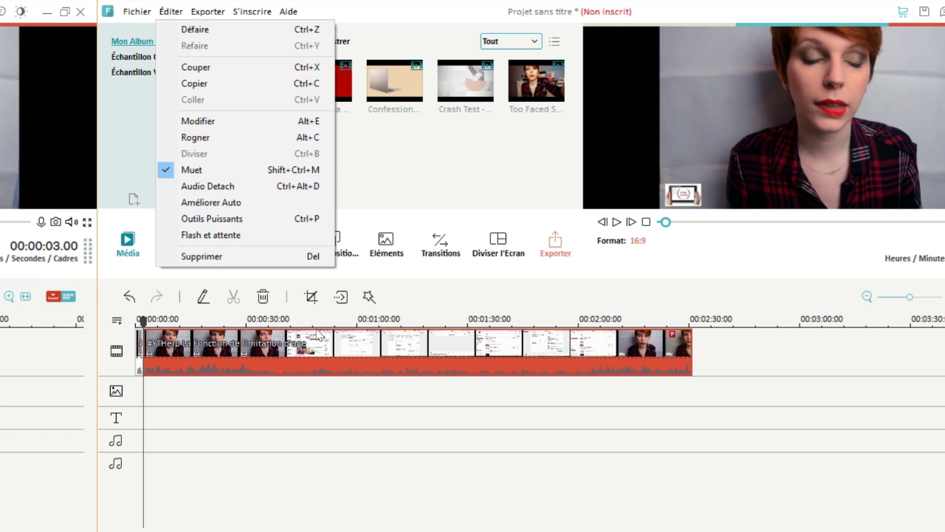
{"action": "left_click", "coordinate": [220, 355]}
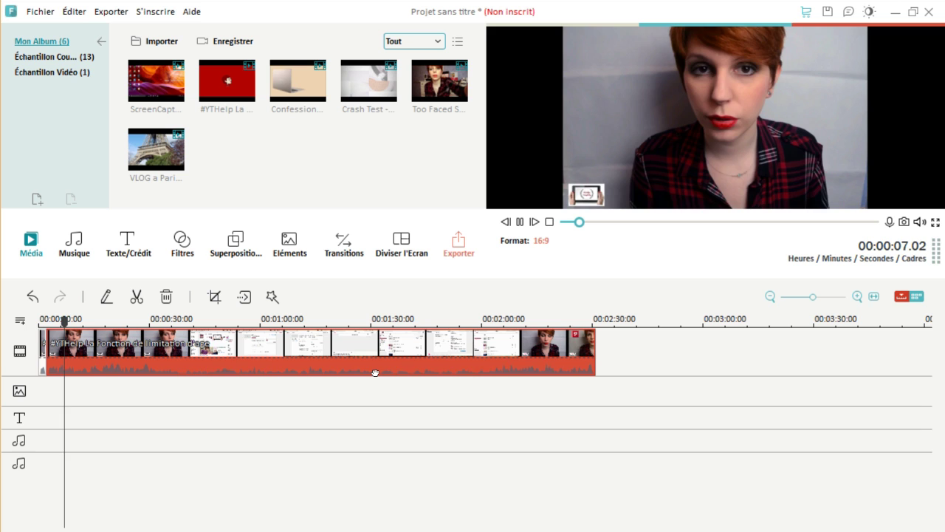
{"action": "key", "text": "space"}
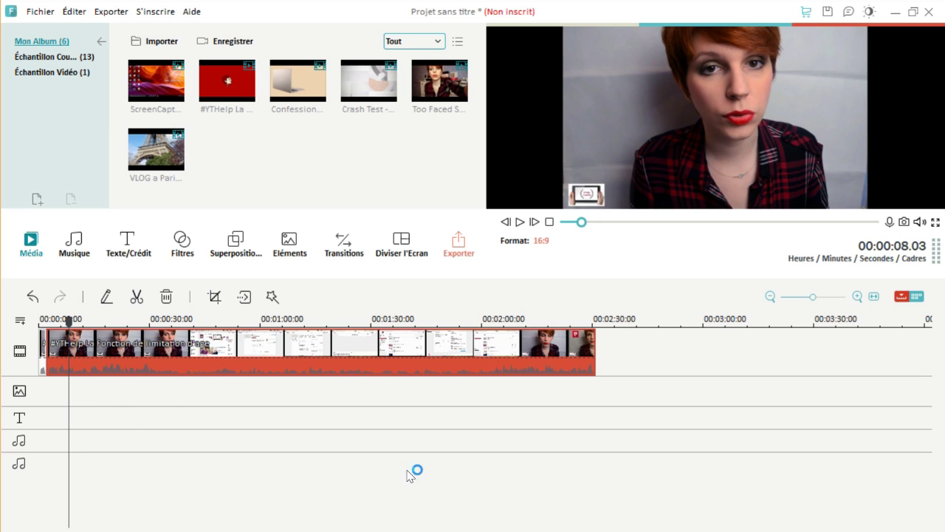
Browse the Rock category of the music library and play a short preview of the Simple deciduous track
{"action": "left_click", "coordinate": [87, 250]}
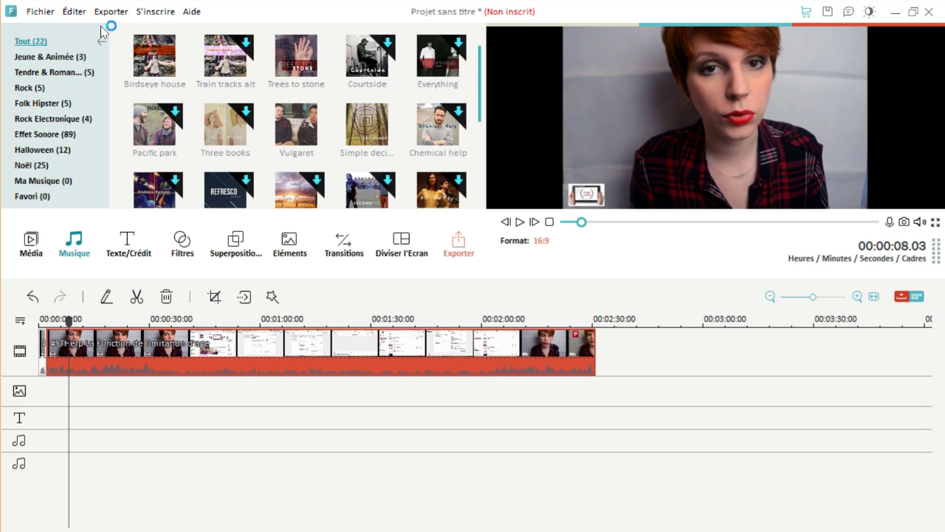
{"action": "left_click", "coordinate": [217, 90]}
{"action": "left_click", "coordinate": [30, 87]}
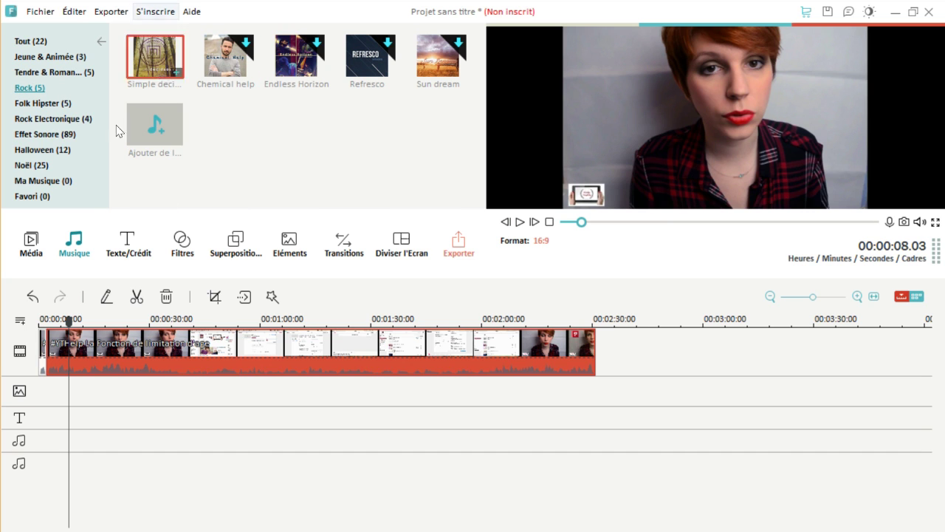
{"action": "double_click", "coordinate": [144, 60]}
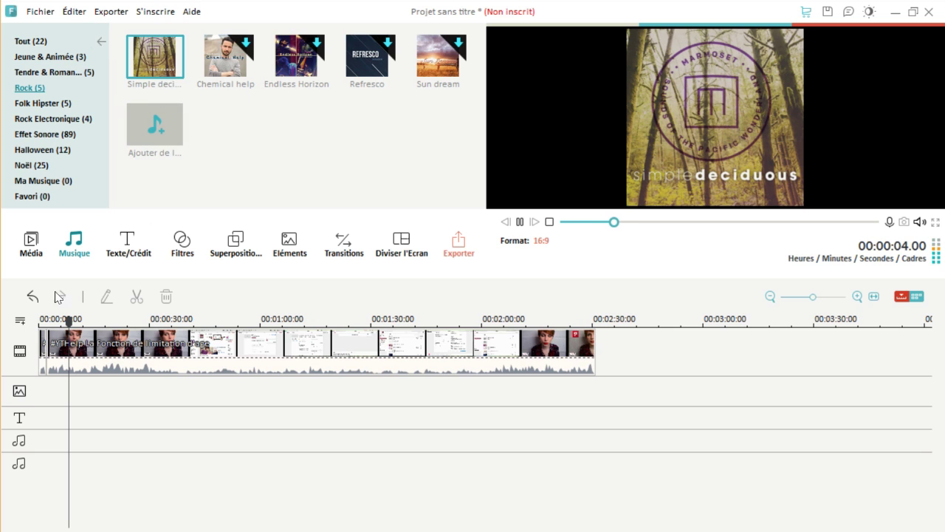
{"action": "left_click", "coordinate": [521, 223]}
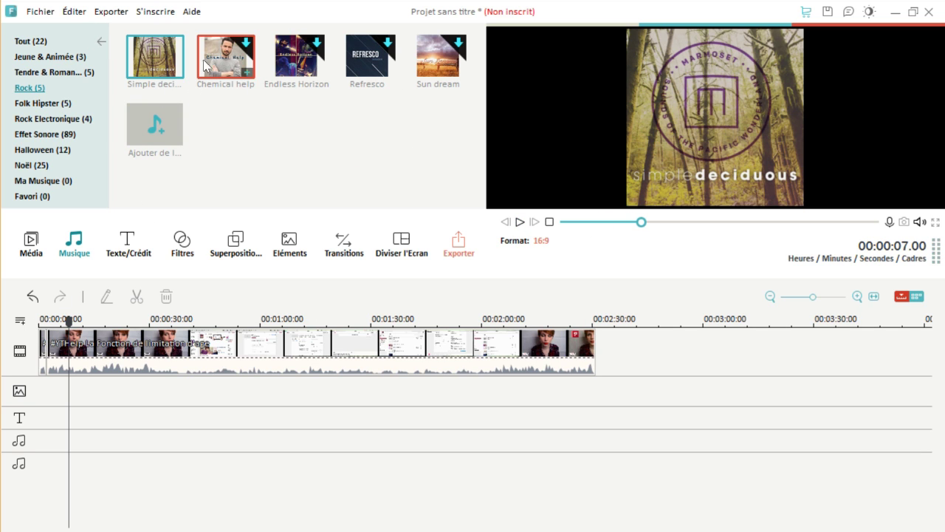
Start downloading the Chemical help track and open the Ma Musique category for adding custom music
{"action": "left_click", "coordinate": [248, 45]}
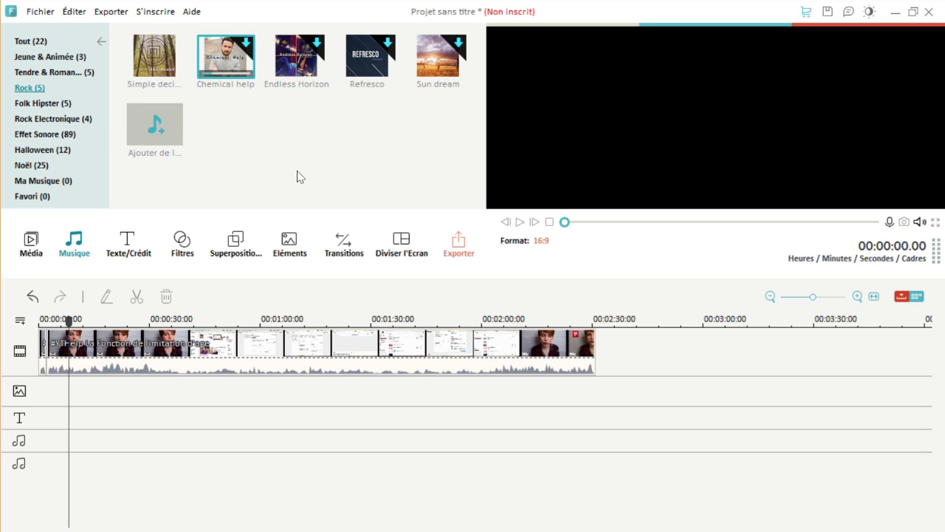
{"action": "left_click", "coordinate": [145, 130]}
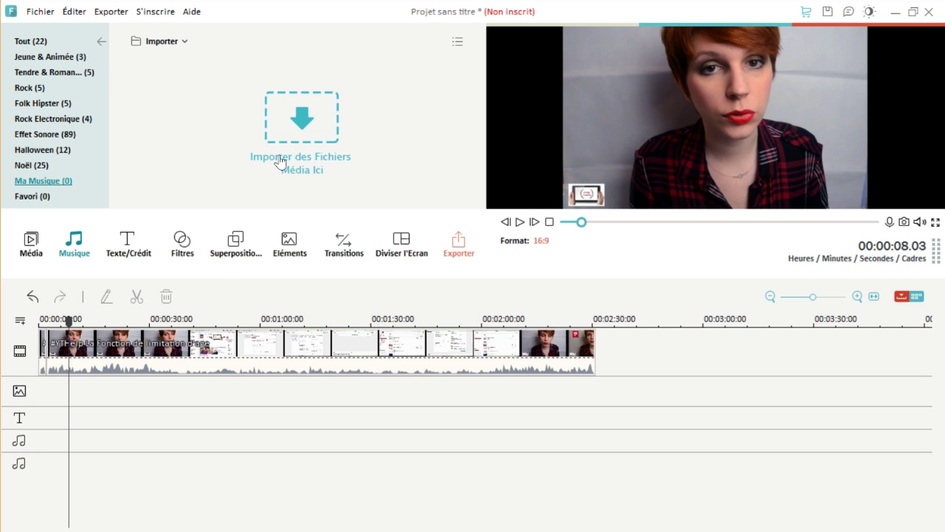
Add the Chemical help track from the Rock music category to the first music track, starting at 00:00:02.07
{"action": "left_click", "coordinate": [31, 41]}
{"action": "left_click", "coordinate": [28, 88]}
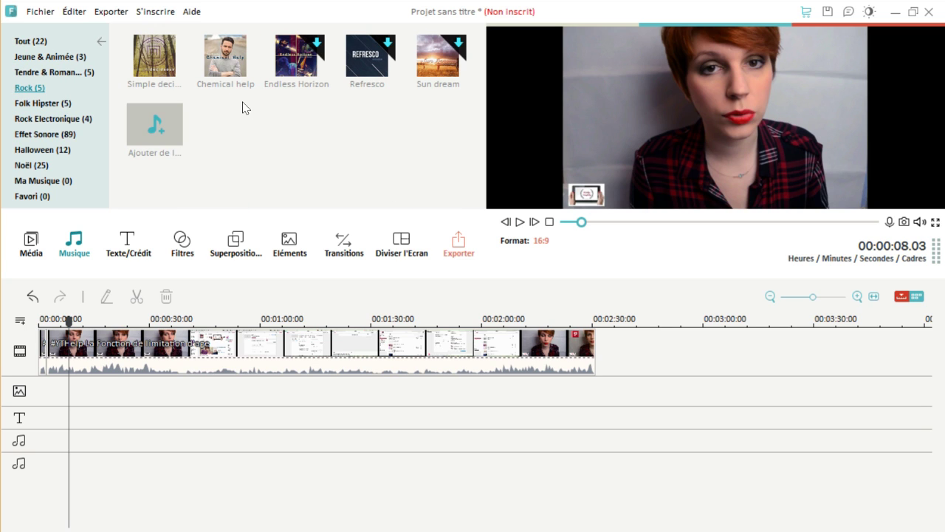
{"action": "mouse_move", "coordinate": [222, 76]}
{"action": "left_click_drag", "start_coordinate": [219, 59], "coordinate": [249, 421]}
{"action": "left_click_drag", "start_coordinate": [74, 420], "coordinate": [124, 451]}
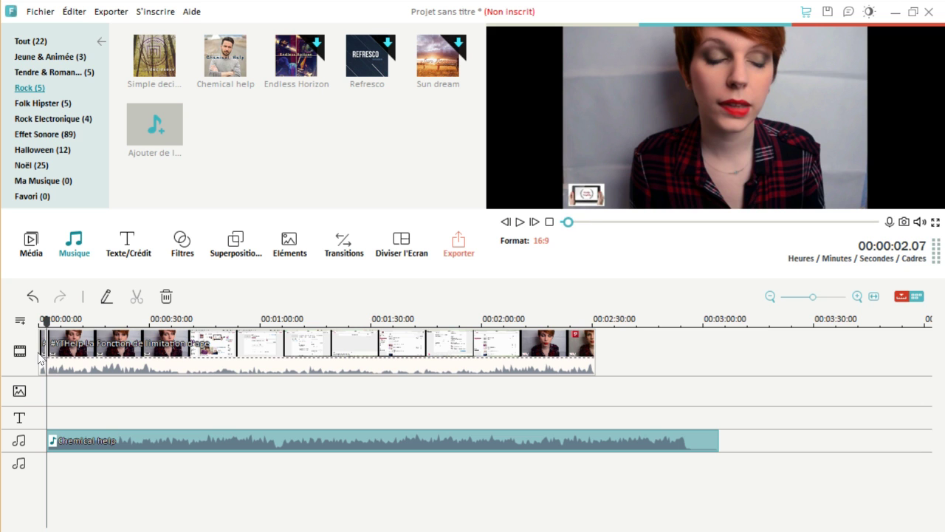
Play a few seconds of the video with the music and shorten the end of Chemical help to match the video's end
{"action": "key", "text": "space"}
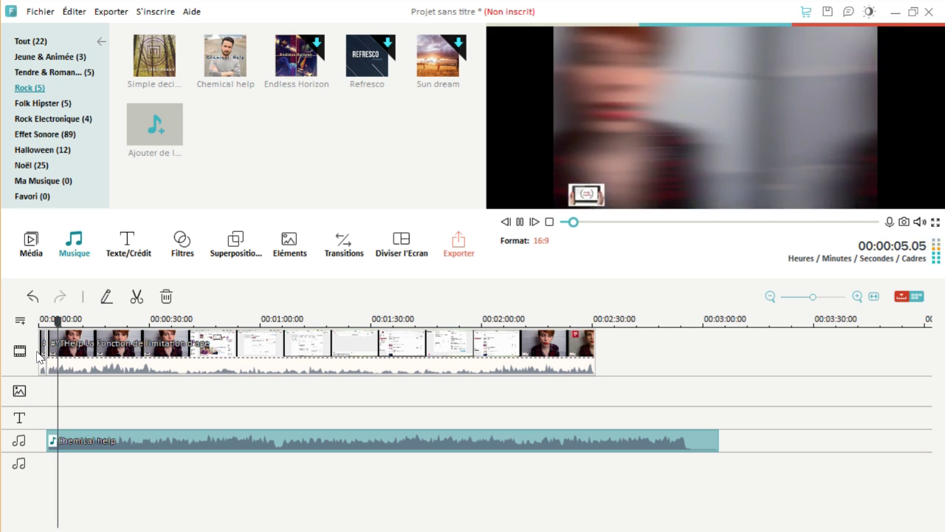
{"action": "key", "text": "space"}
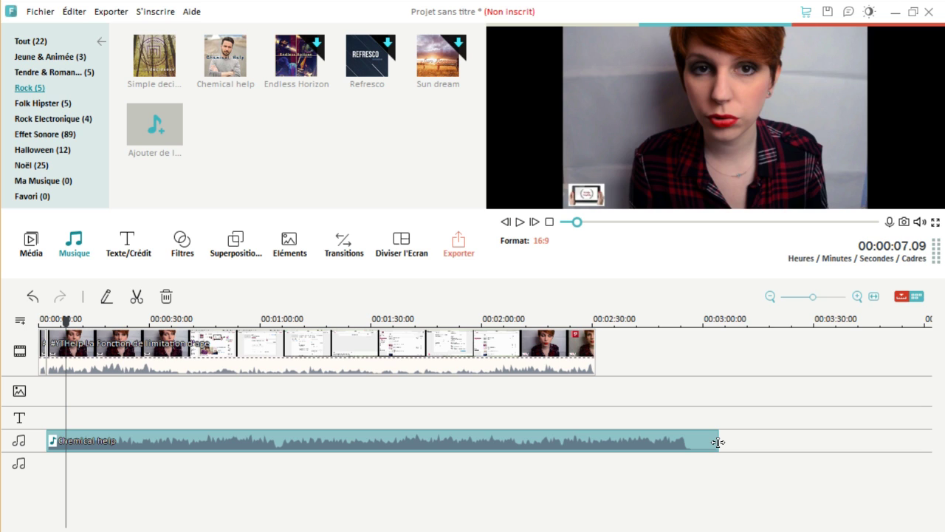
{"action": "left_click_drag", "start_coordinate": [716, 441], "coordinate": [597, 462]}
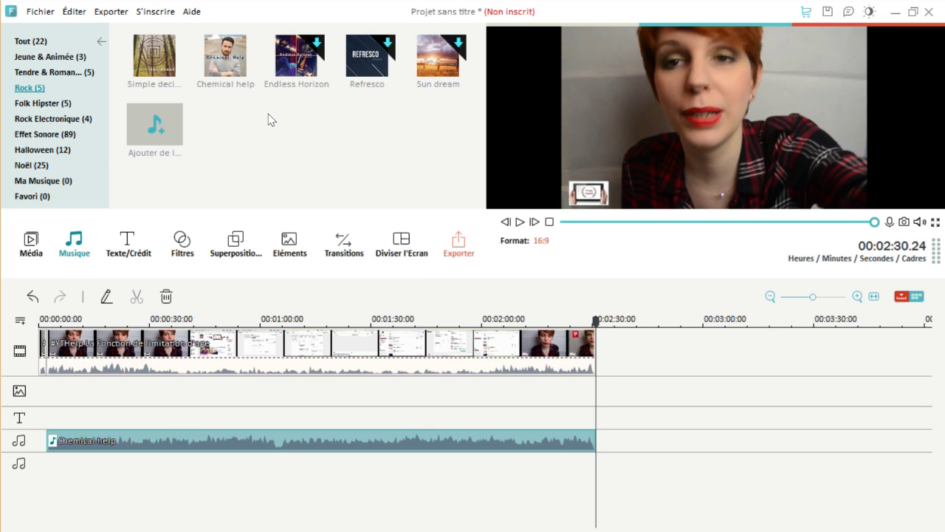
Show the Texte/Crédit library and split the long video clip at 00:02:17.20
{"action": "left_click", "coordinate": [135, 252]}
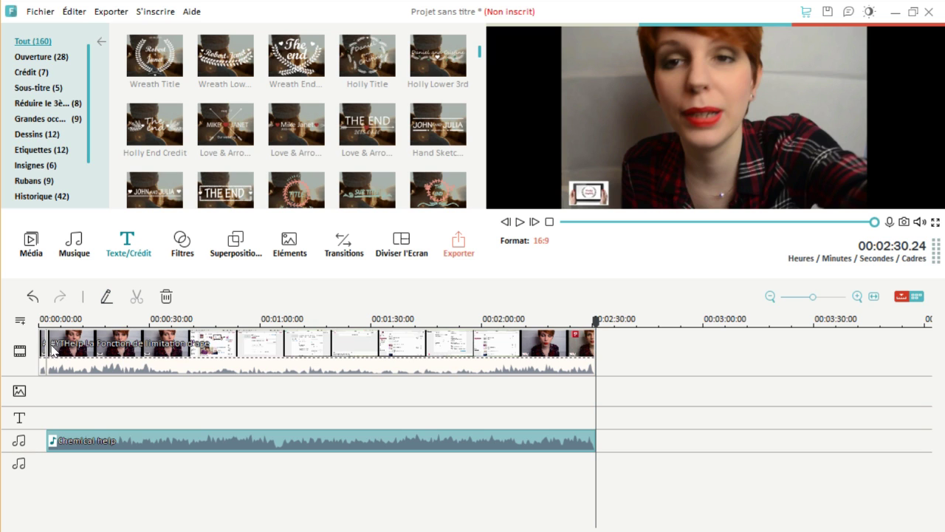
{"action": "left_click", "coordinate": [236, 357]}
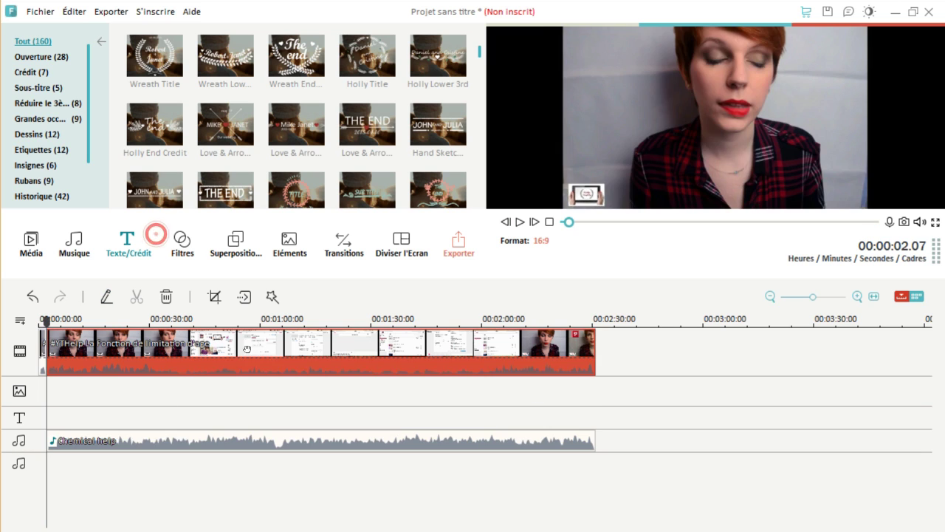
{"action": "left_click_drag", "start_coordinate": [44, 323], "coordinate": [547, 322]}
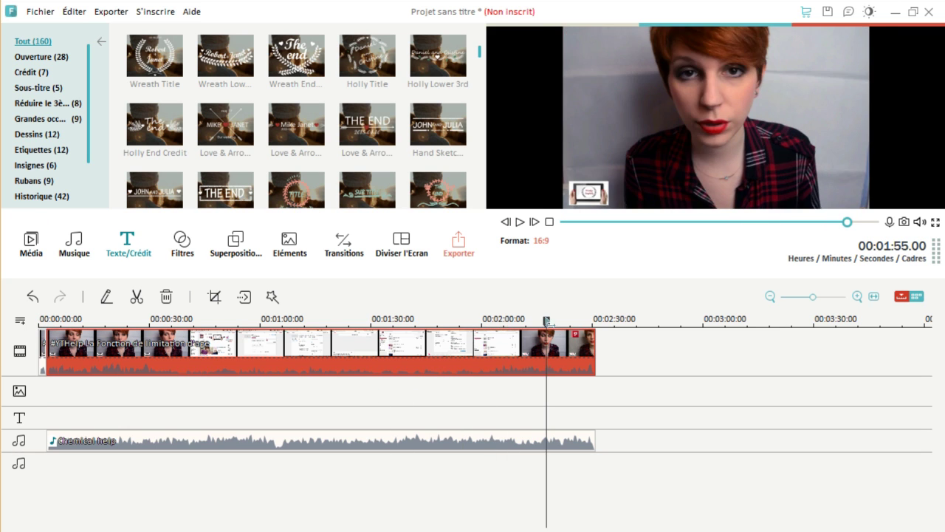
{"action": "left_click", "coordinate": [137, 299]}
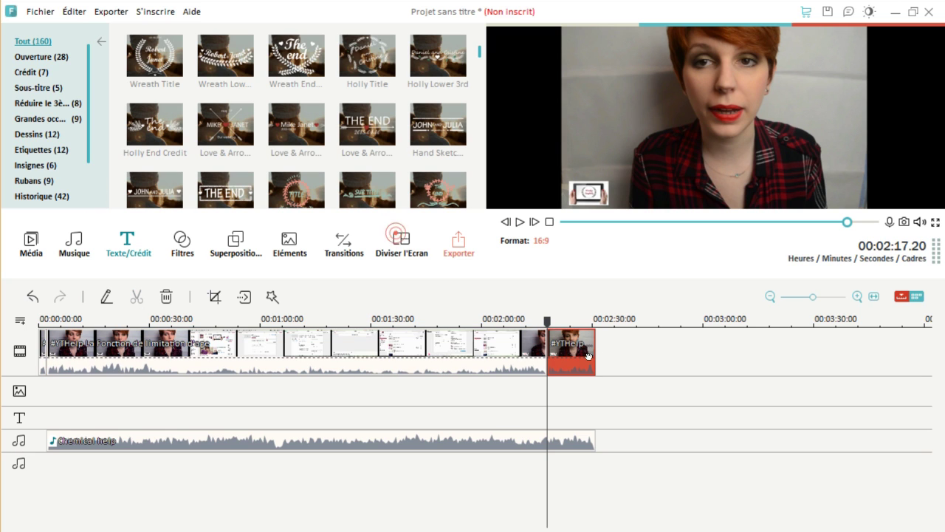
Place the Wreath Title on the text track at 00:02:17.20 and extend it to the end of the video
{"action": "left_click_drag", "start_coordinate": [155, 59], "coordinate": [545, 352]}
{"action": "left_click_drag", "start_coordinate": [566, 449], "coordinate": [562, 419]}
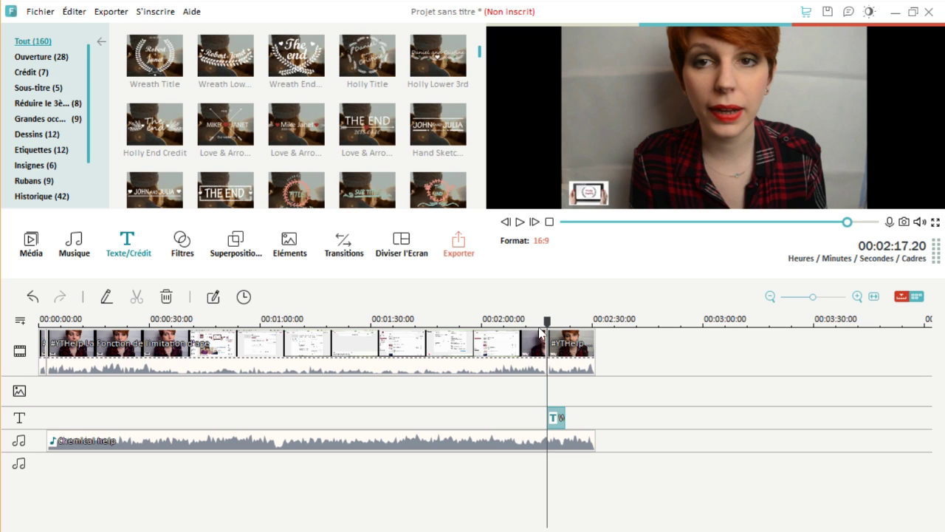
{"action": "left_click", "coordinate": [559, 353]}
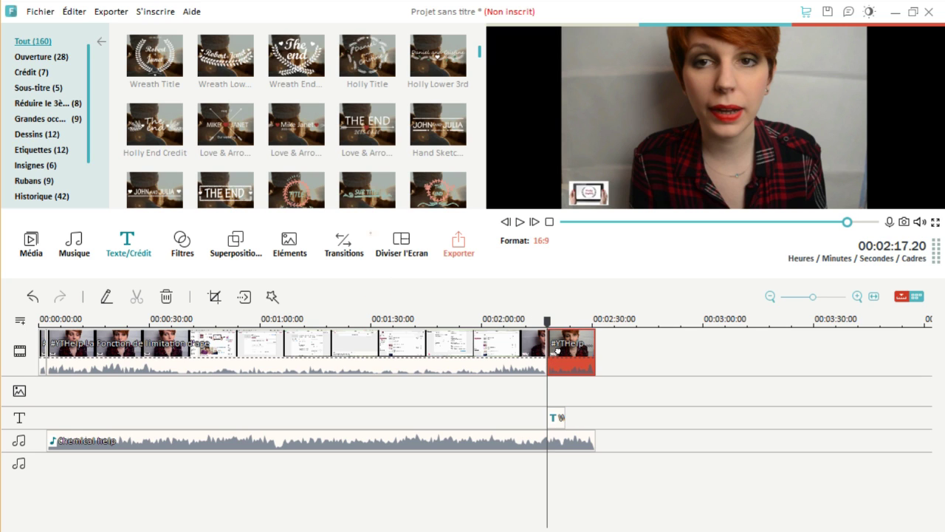
{"action": "left_click", "coordinate": [521, 222]}
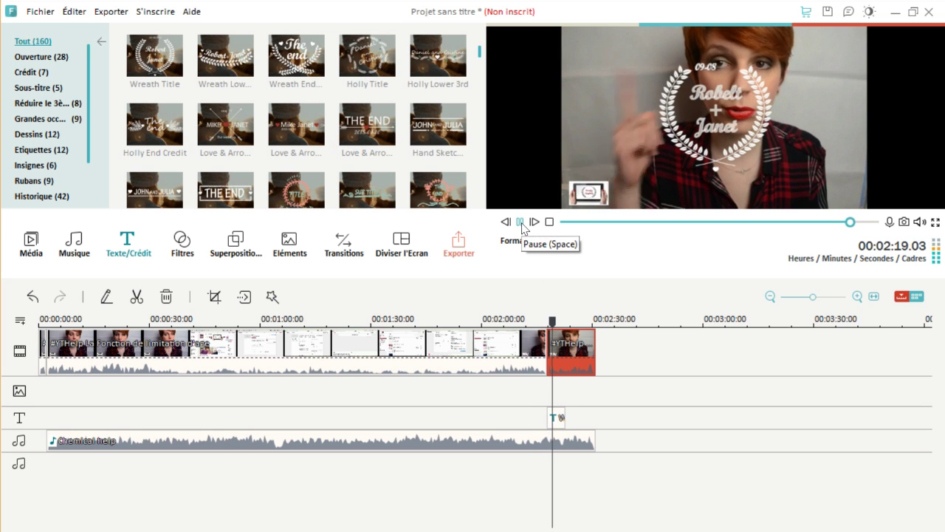
{"action": "left_click_drag", "start_coordinate": [565, 416], "coordinate": [595, 419]}
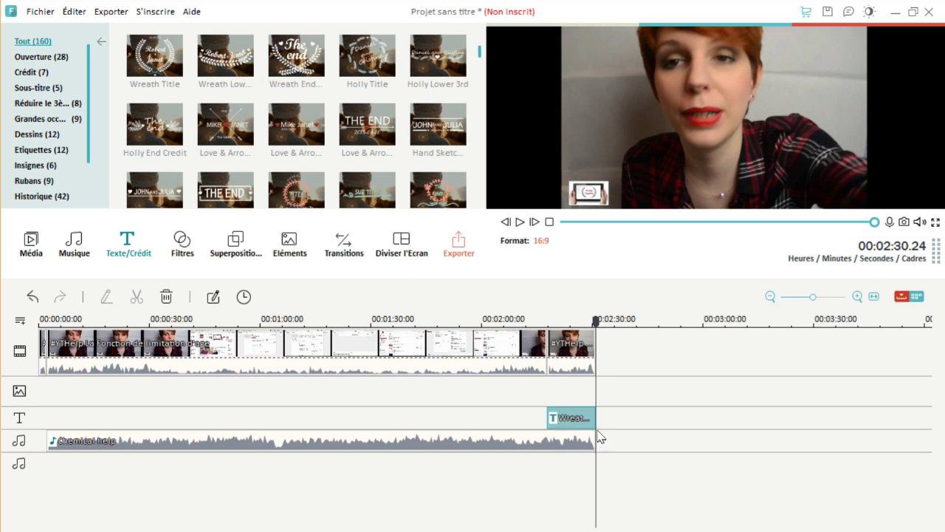
Edit the Wreath Title in the advanced text editor and replace its first name line with "Merci"
{"action": "double_click", "coordinate": [558, 417]}
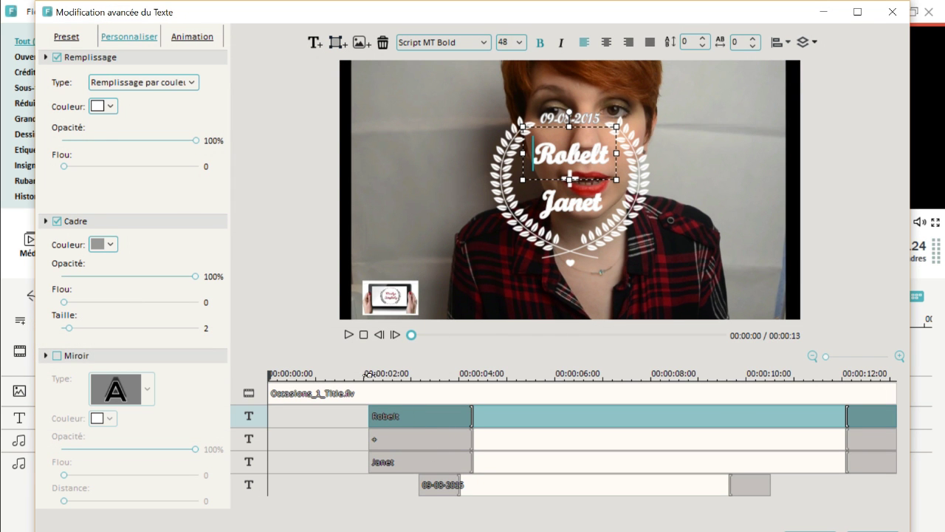
{"action": "left_click", "coordinate": [605, 164]}
{"action": "key", "text": "BackSpace"}
{"action": "key", "text": "BackSpace"}
{"action": "key", "text": "BackSpace"}
{"action": "key", "text": "BackSpace"}
{"action": "key", "text": "BackSpace"}
{"action": "key", "text": "BackSpace"}
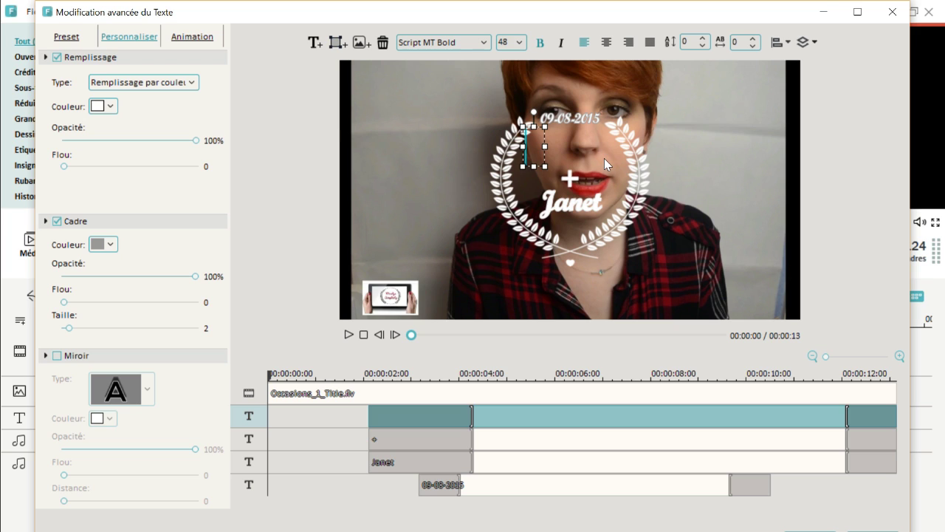
{"action": "type", "text": "m"}
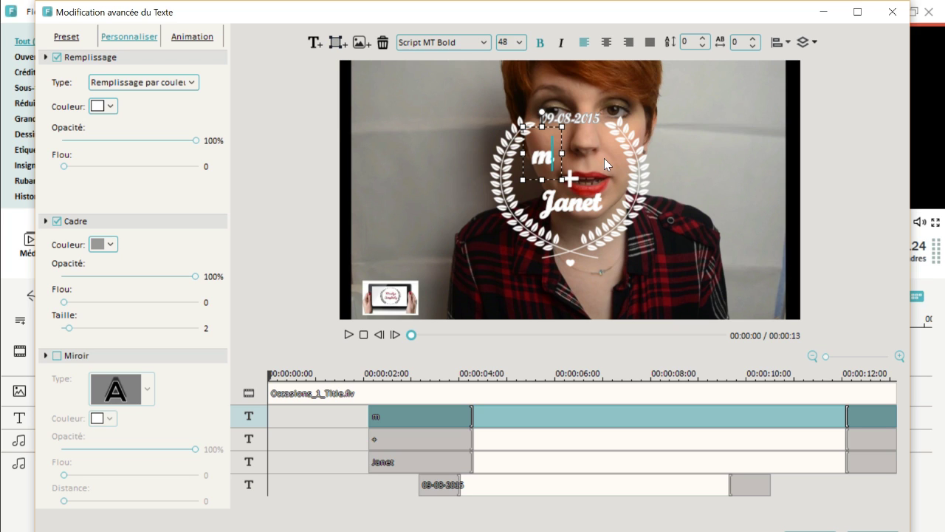
{"action": "key", "text": "BackSpace"}
{"action": "type", "text": "M"}
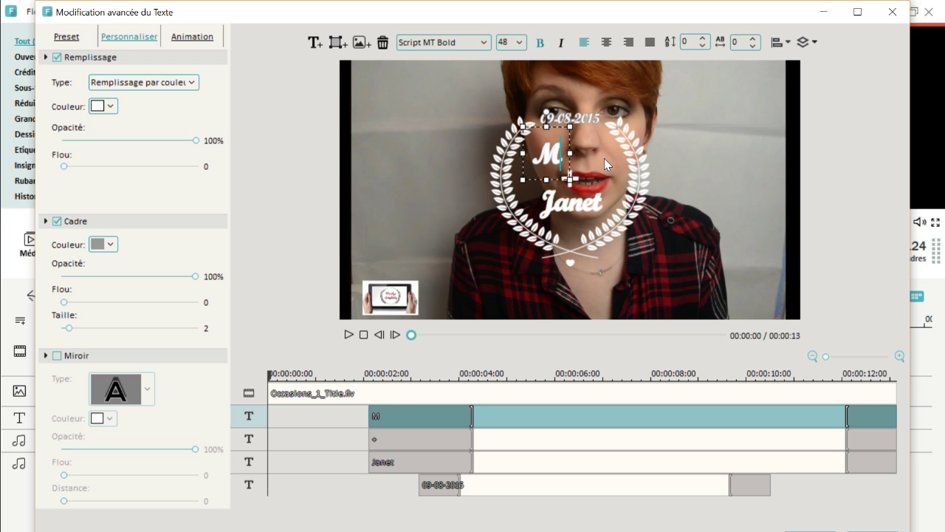
{"action": "type", "text": "erci"}
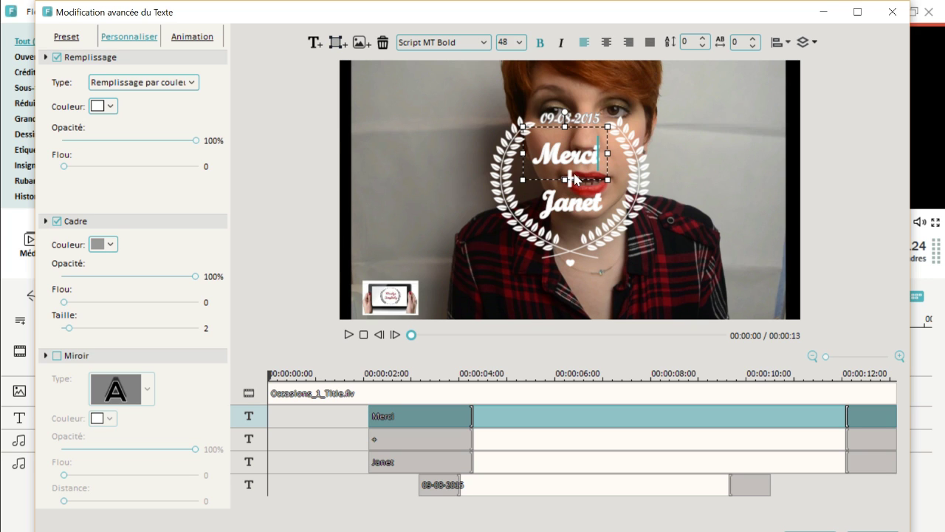
Replace the plus sign in the title with "de me" and the second name line with "suivre"
{"action": "left_click", "coordinate": [402, 439]}
{"action": "left_click", "coordinate": [561, 181]}
{"action": "type", "text": "de me "}
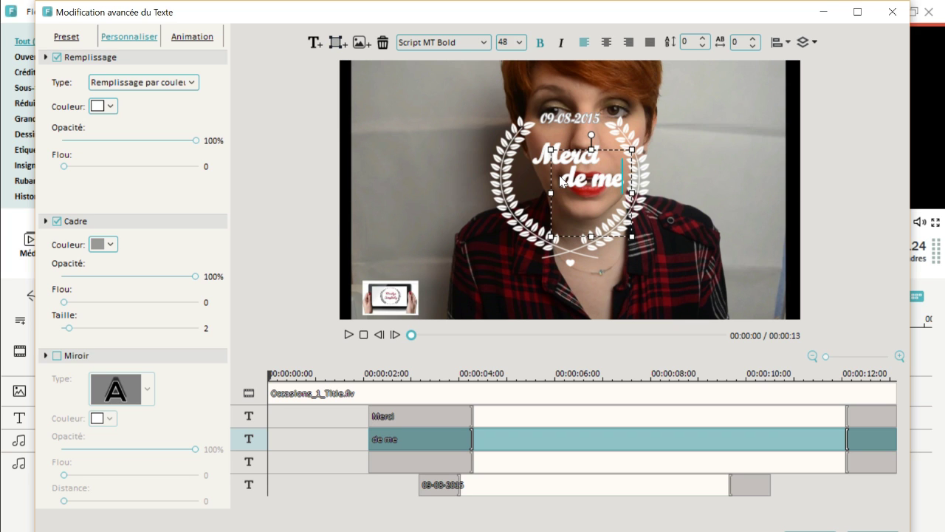
{"action": "type", "text": "suivre"}
{"action": "left_click", "coordinate": [560, 219]}
Move the "suivre" line slightly lower and align the "de me" line between "Merci" and "suivre" inside the wreath
{"action": "left_click_drag", "start_coordinate": [607, 212], "coordinate": [576, 210]}
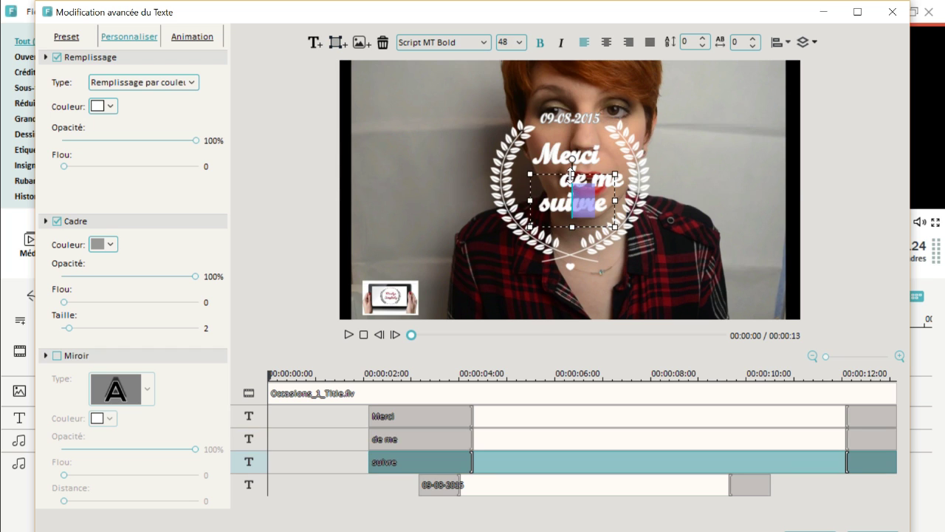
{"action": "left_click", "coordinate": [569, 175]}
{"action": "left_click", "coordinate": [418, 440]}
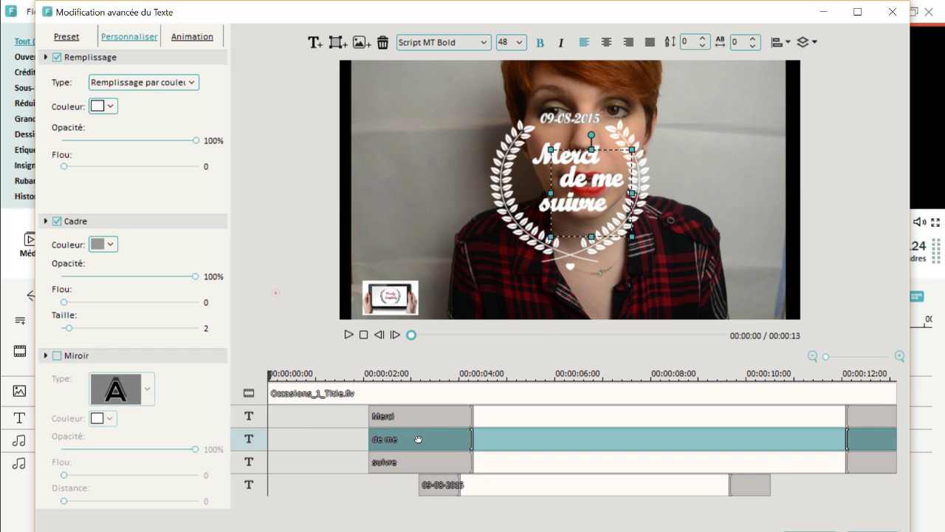
{"action": "left_click", "coordinate": [602, 177]}
{"action": "left_click_drag", "start_coordinate": [602, 177], "coordinate": [607, 185]}
{"action": "left_click", "coordinate": [606, 184]}
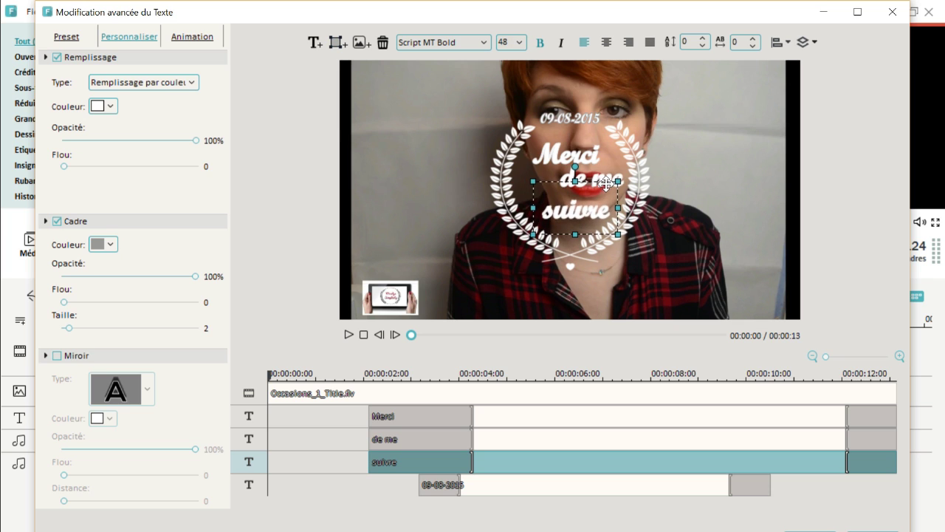
{"action": "left_click", "coordinate": [451, 433]}
{"action": "left_click_drag", "start_coordinate": [632, 183], "coordinate": [612, 194]}
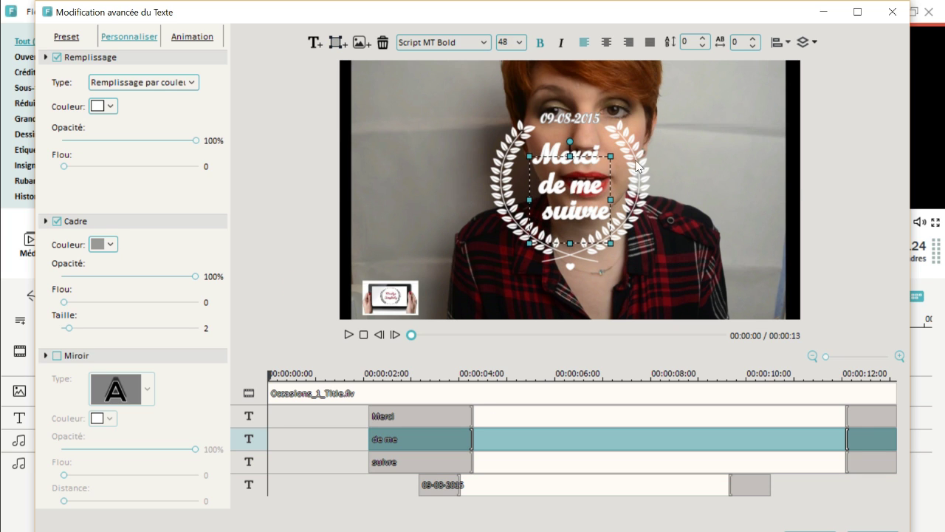
Change the colour of the wreath graphic around the title text to red
{"action": "left_click", "coordinate": [638, 165]}
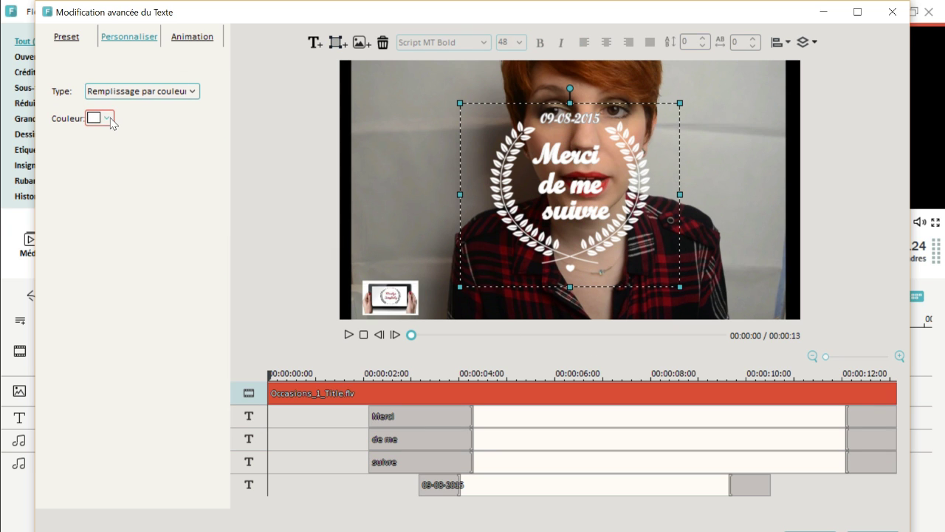
{"action": "left_click", "coordinate": [109, 118]}
{"action": "left_click", "coordinate": [92, 160]}
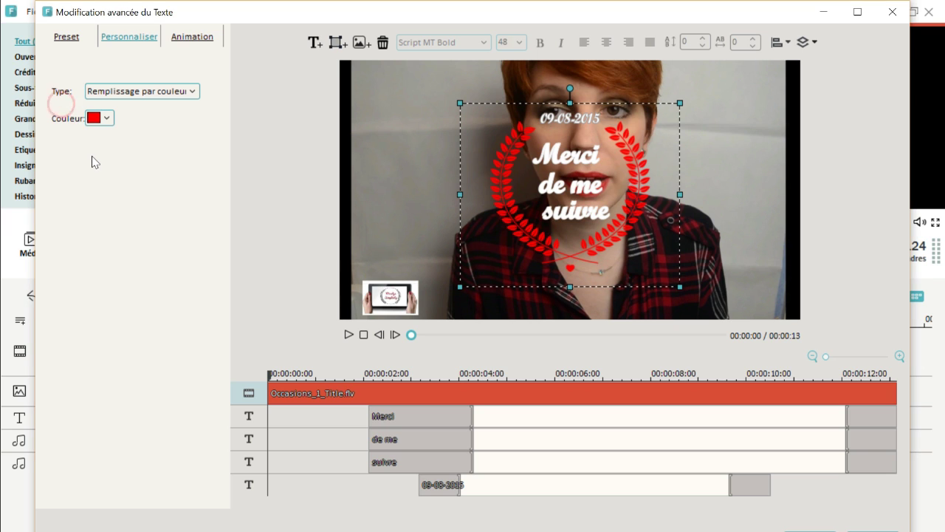
Try a Dégradé fill from red to black on the wreath graphic and return it to Remplissage par couleur
{"action": "left_click", "coordinate": [123, 92]}
{"action": "left_click", "coordinate": [141, 116]}
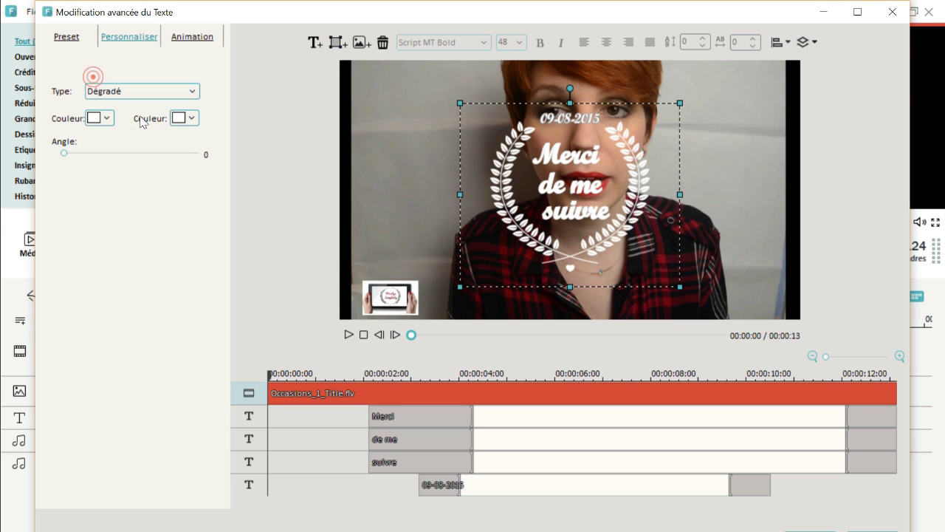
{"action": "left_click", "coordinate": [109, 118]}
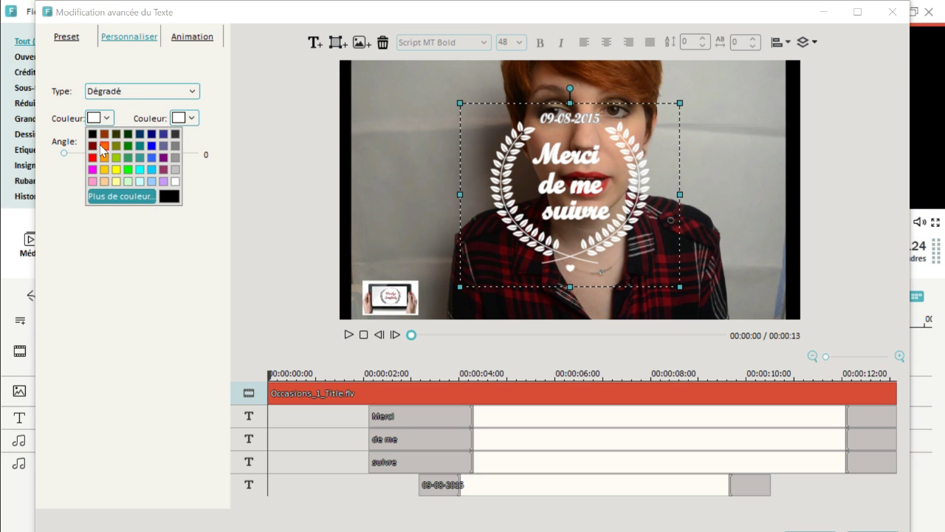
{"action": "left_click", "coordinate": [94, 158]}
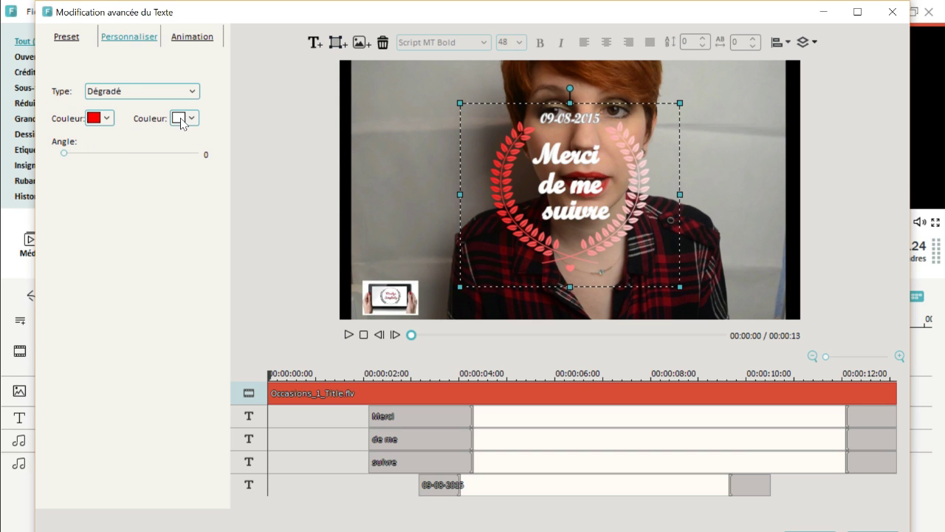
{"action": "left_click", "coordinate": [182, 121]}
{"action": "left_click", "coordinate": [182, 138]}
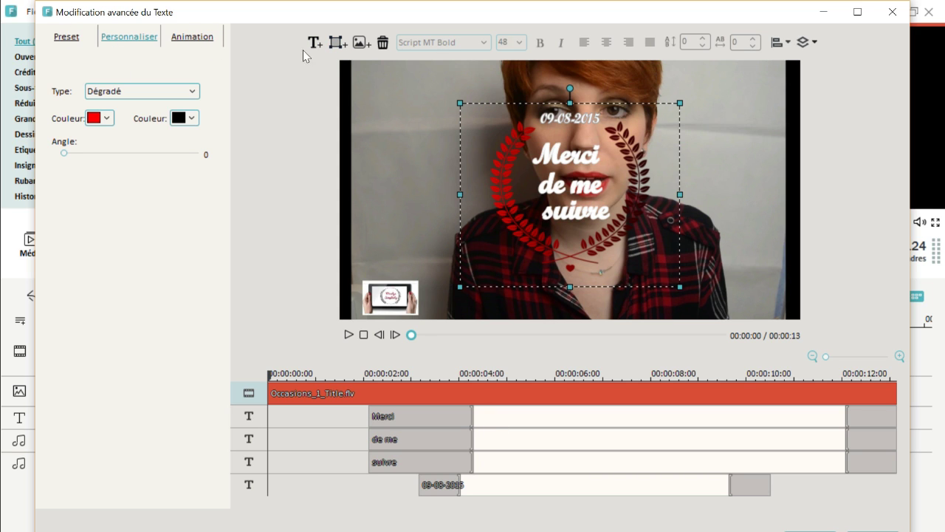
{"action": "left_click", "coordinate": [193, 123]}
{"action": "left_click", "coordinate": [95, 95]}
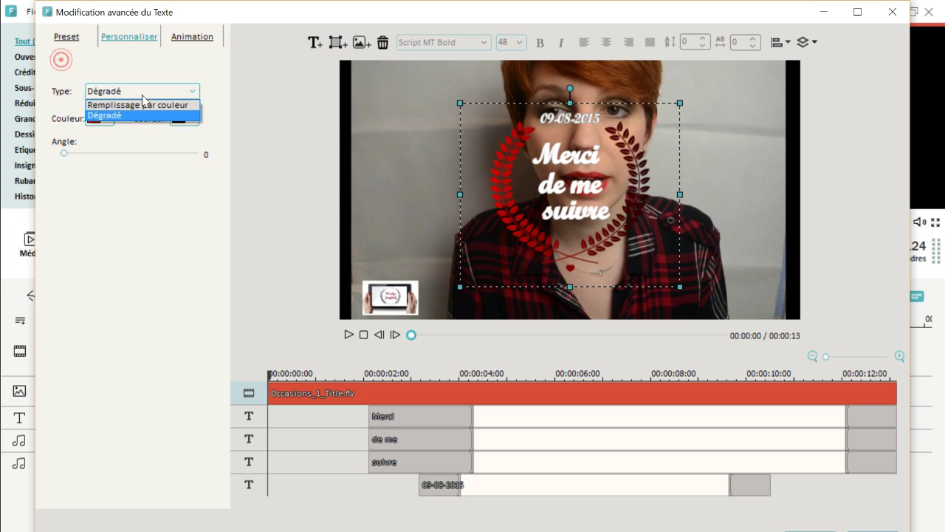
{"action": "left_click", "coordinate": [144, 106]}
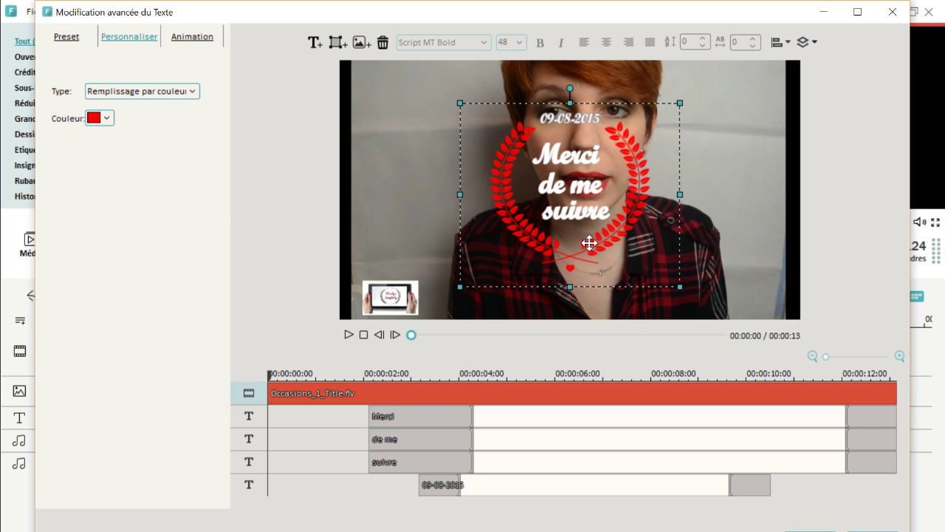
Close the advanced text editor and save the modifications to the title
{"action": "left_click", "coordinate": [602, 118]}
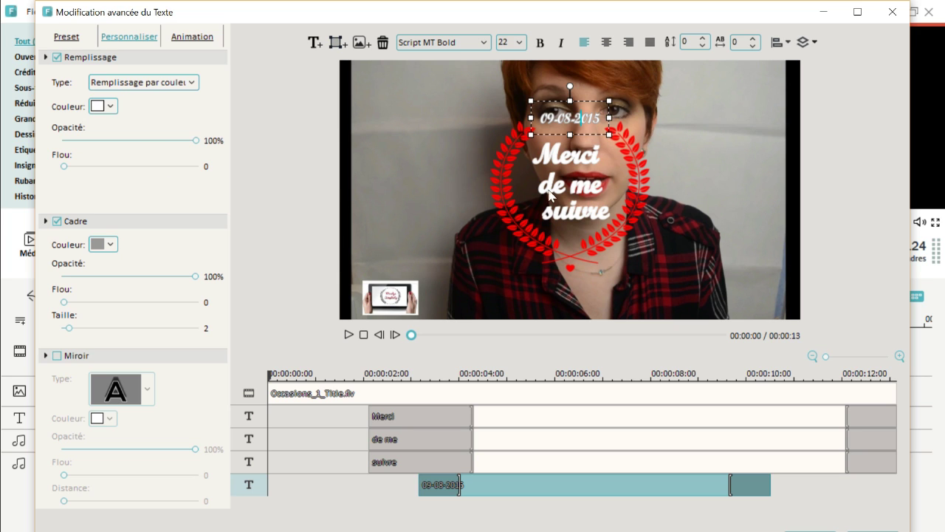
{"action": "left_click", "coordinate": [553, 165]}
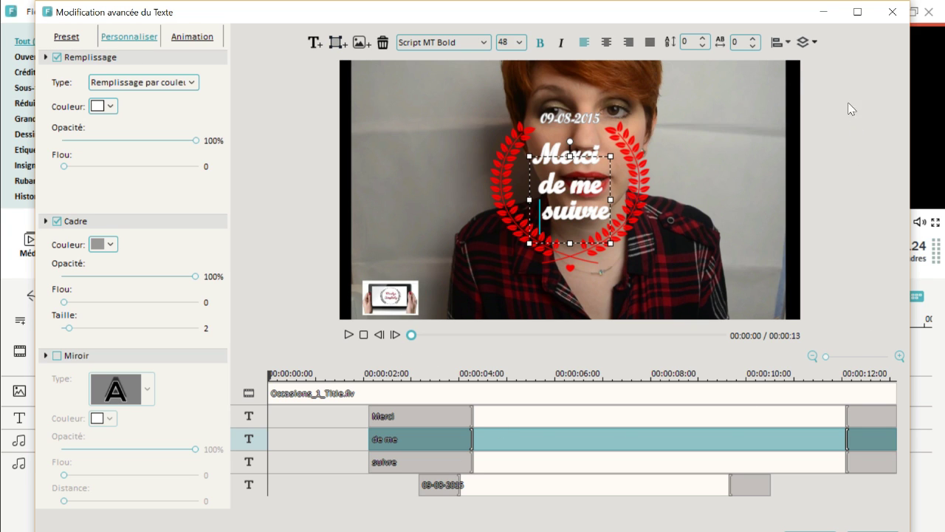
{"action": "left_click", "coordinate": [892, 13]}
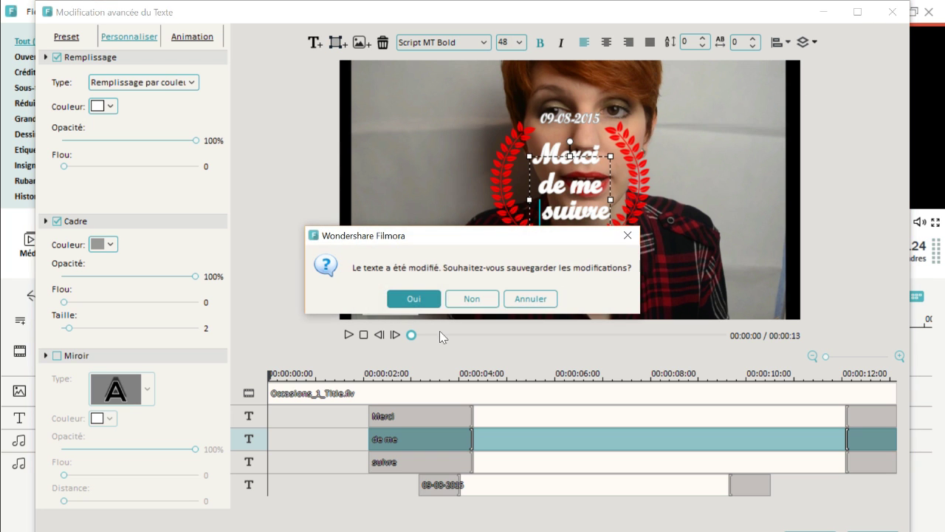
{"action": "left_click", "coordinate": [417, 299]}
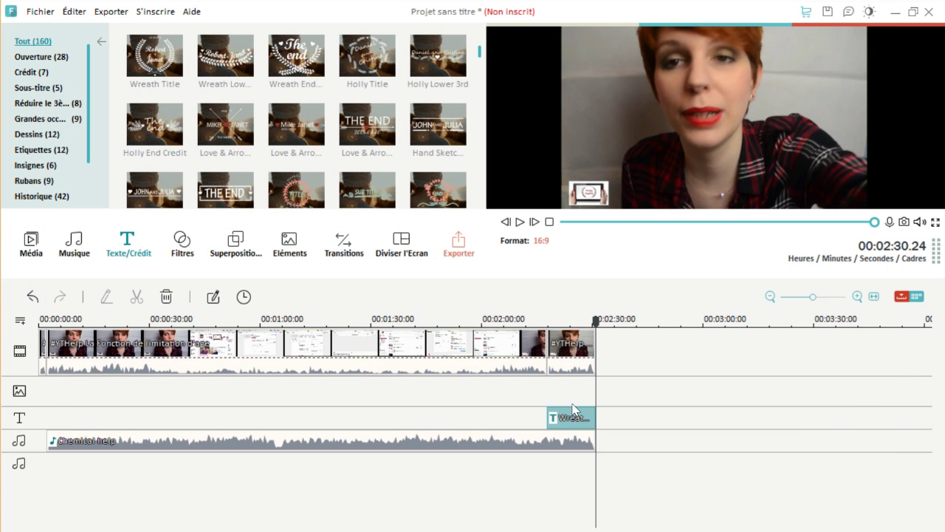
Play back the closing section from just before the wreath title to check the title's animation
{"action": "left_click_drag", "start_coordinate": [596, 323], "coordinate": [545, 344]}
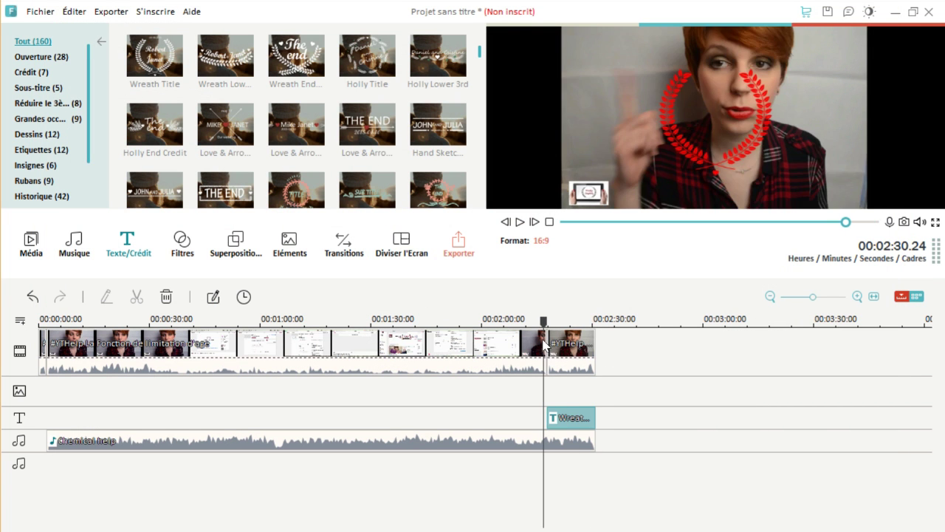
{"action": "key", "text": "space"}
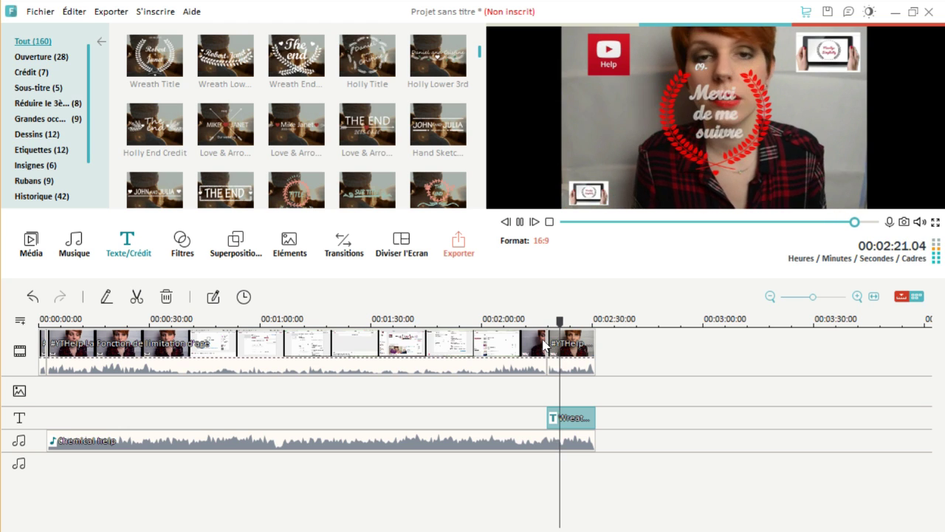
{"action": "key", "text": "space"}
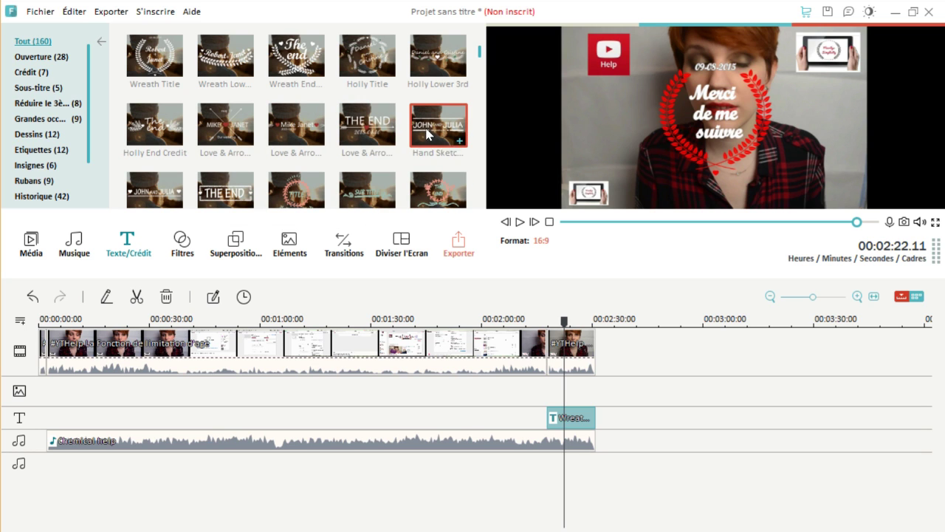
{"action": "left_click", "coordinate": [369, 187]}
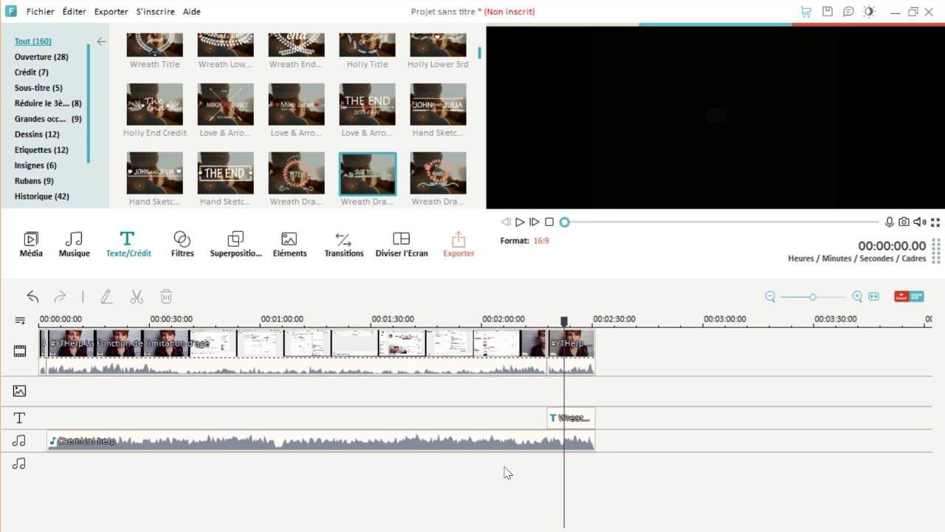
{"action": "left_click", "coordinate": [574, 415]}
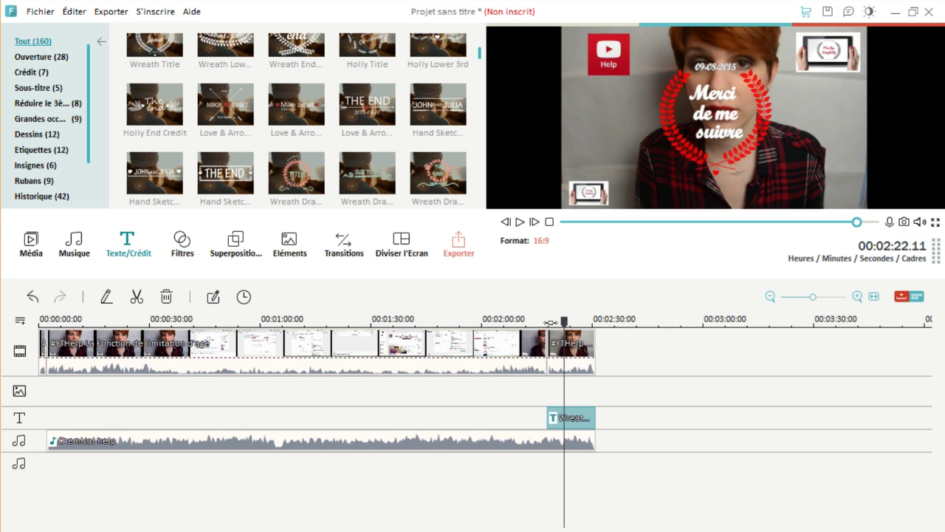
{"action": "left_click_drag", "start_coordinate": [565, 325], "coordinate": [108, 273]}
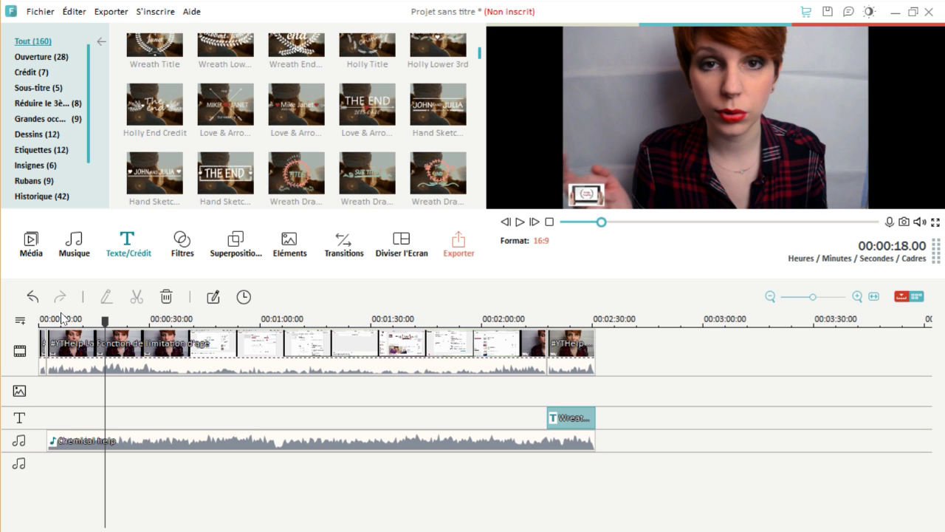
Apply the Amaro filter from the Instagram category to the final clip, covering its full length, and preview the result
{"action": "left_click", "coordinate": [181, 242]}
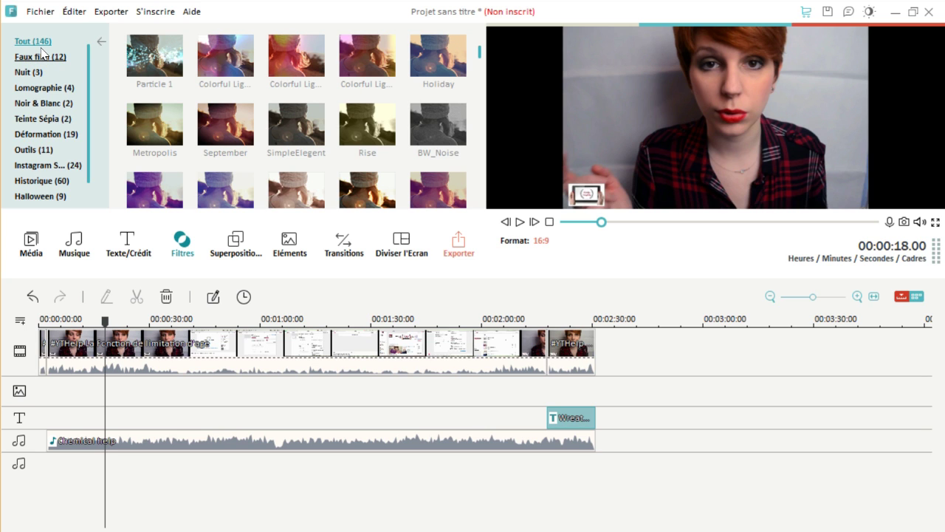
{"action": "left_click", "coordinate": [39, 163]}
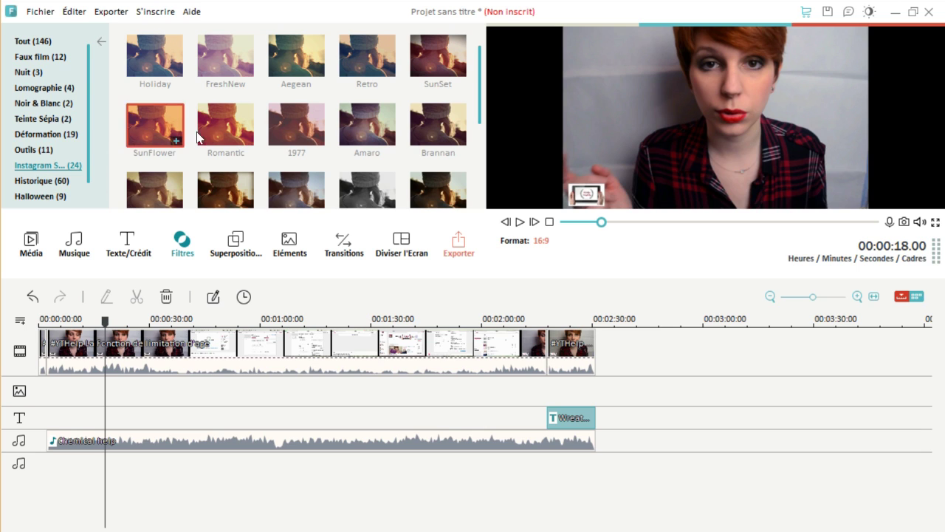
{"action": "left_click", "coordinate": [364, 119]}
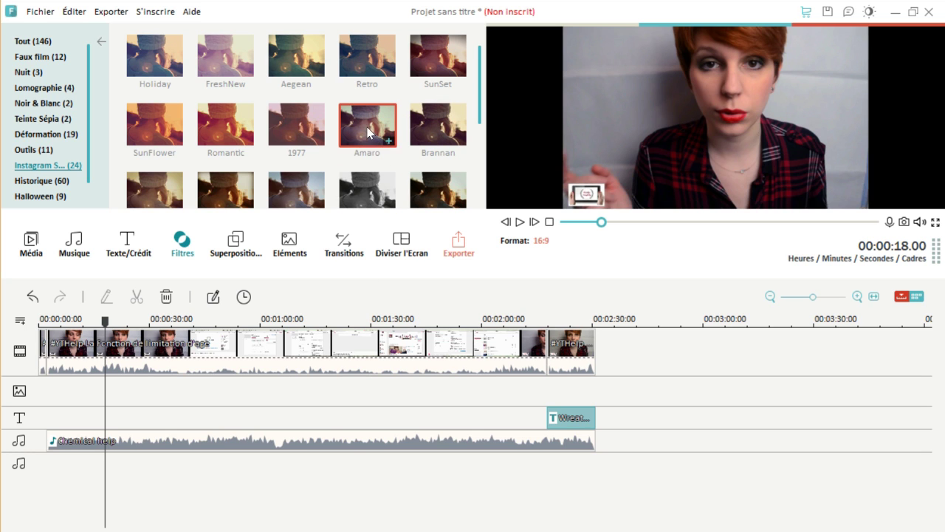
{"action": "left_click_drag", "start_coordinate": [495, 360], "coordinate": [515, 389]}
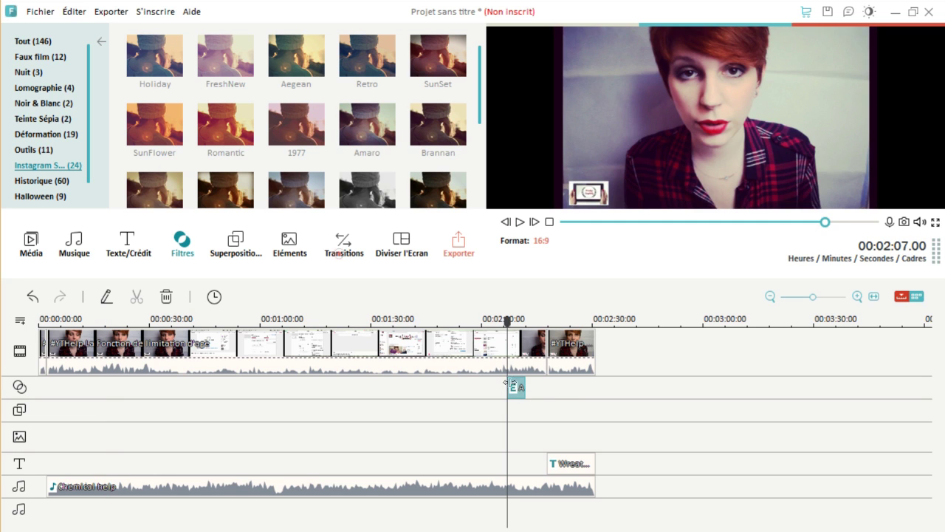
{"action": "left_click", "coordinate": [525, 384]}
{"action": "key", "text": "Delete"}
{"action": "left_click_drag", "start_coordinate": [457, 150], "coordinate": [595, 388]}
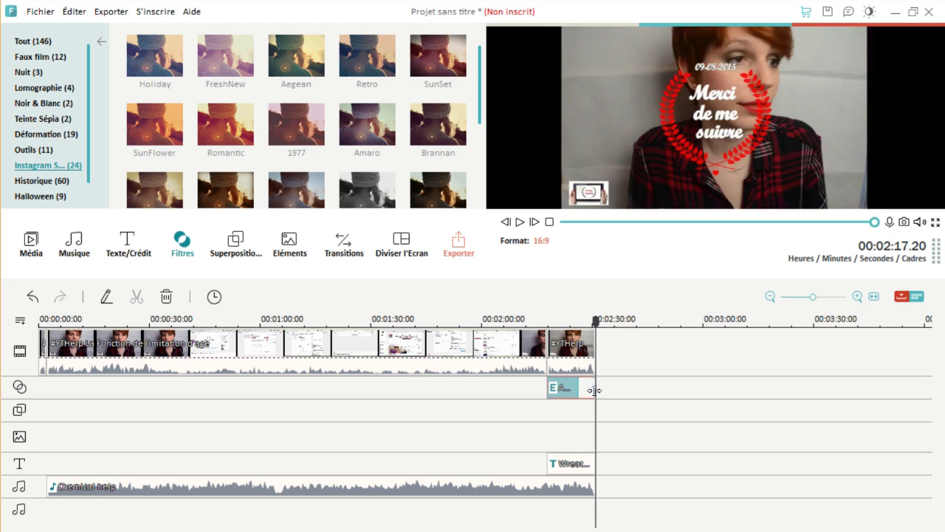
{"action": "left_click_drag", "start_coordinate": [595, 322], "coordinate": [575, 322]}
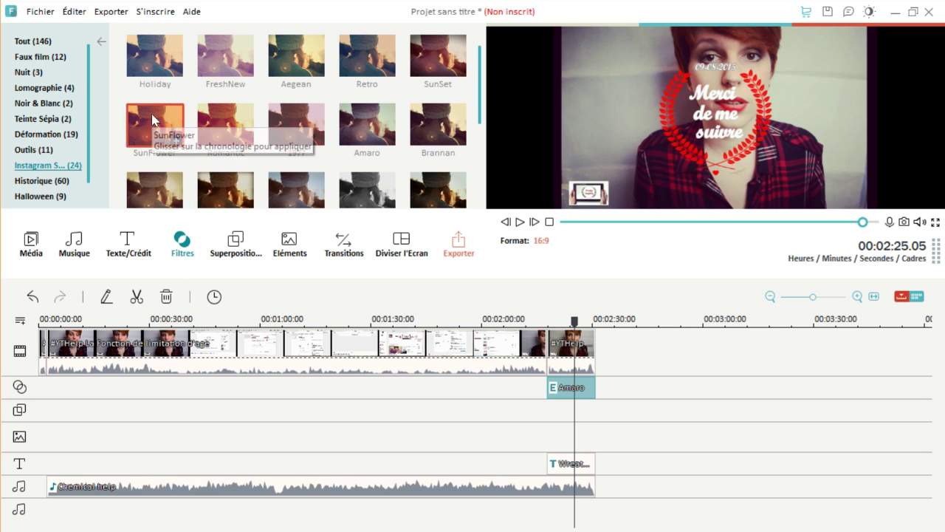
Browse the filter categories, including Noir & Blanc, Nuit, Faux film, Halloween and Outils, and return to the full list
{"action": "left_click", "coordinate": [41, 102]}
{"action": "left_click", "coordinate": [22, 73]}
{"action": "left_click", "coordinate": [30, 56]}
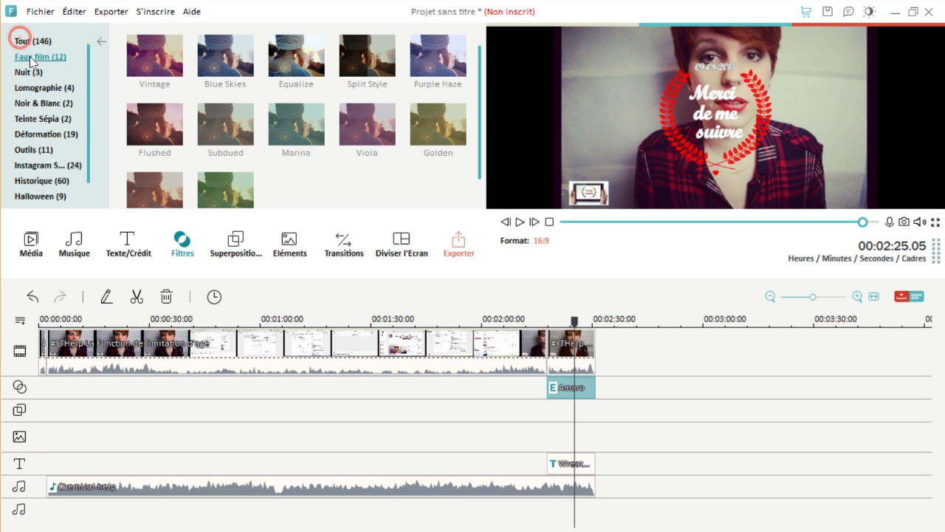
{"action": "scroll", "coordinate": [74, 121], "scroll_direction": "down", "scroll_amount": 1}
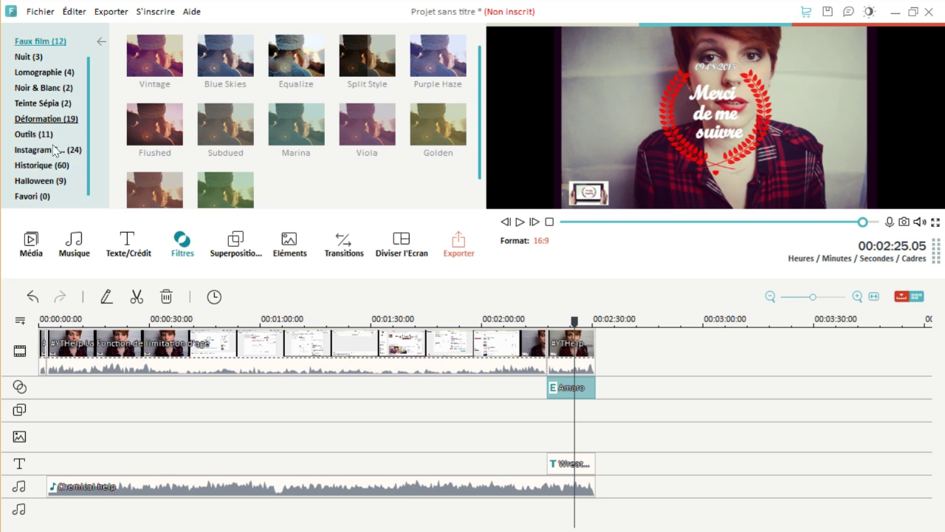
{"action": "left_click", "coordinate": [53, 185]}
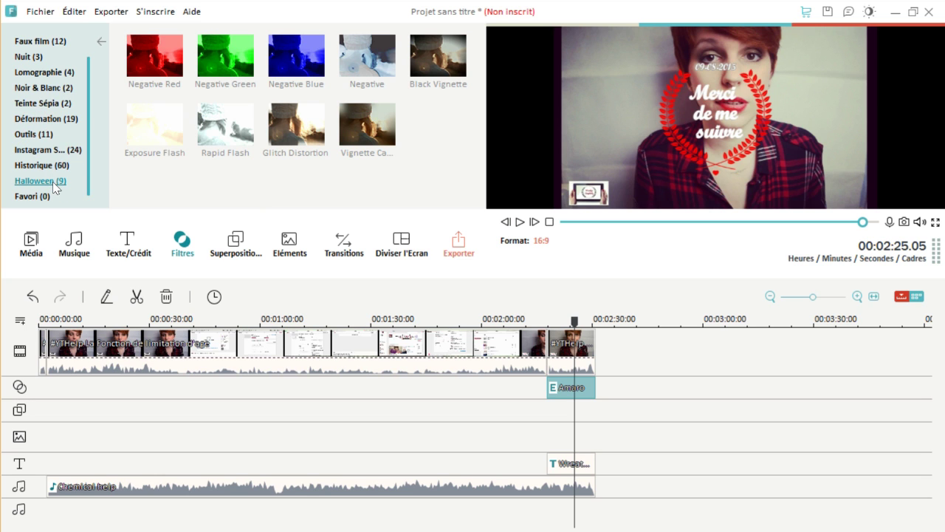
{"action": "left_click", "coordinate": [32, 135]}
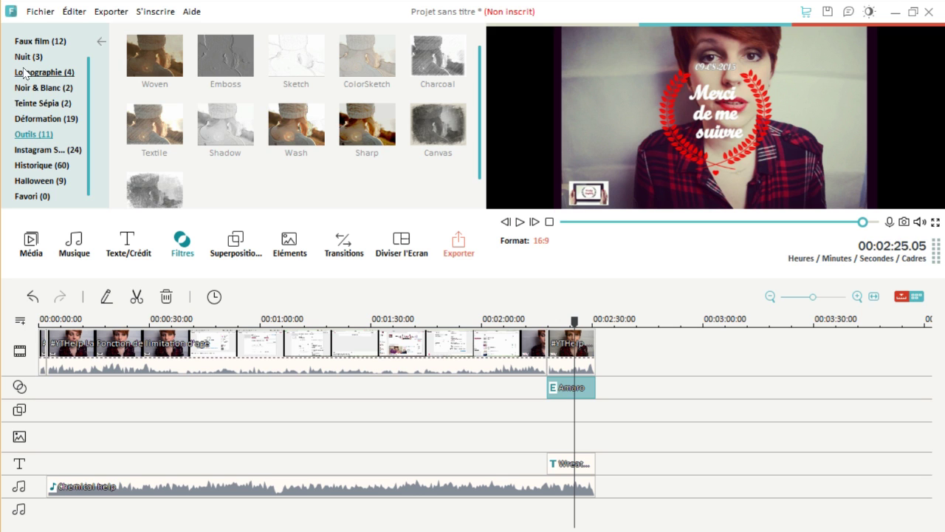
{"action": "left_click", "coordinate": [33, 43]}
{"action": "scroll", "coordinate": [60, 74], "scroll_direction": "up", "scroll_amount": 1}
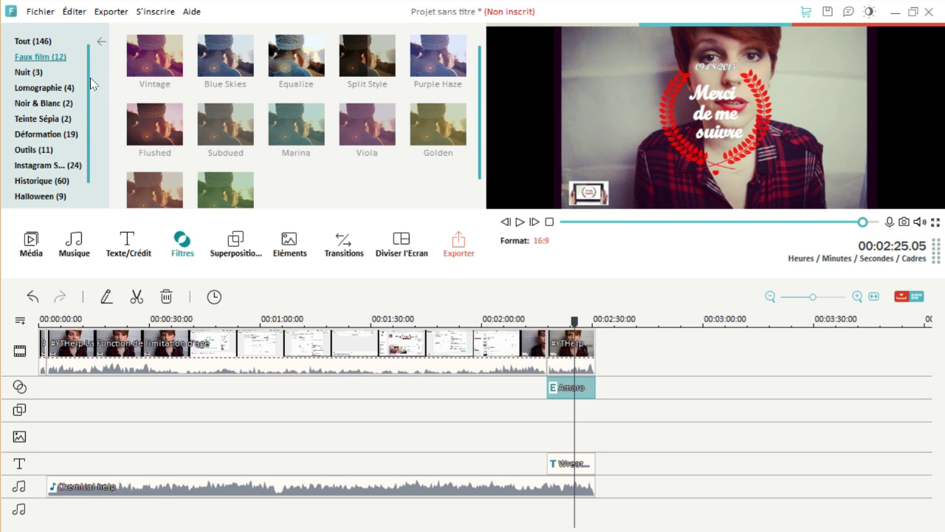
{"action": "left_click", "coordinate": [44, 40]}
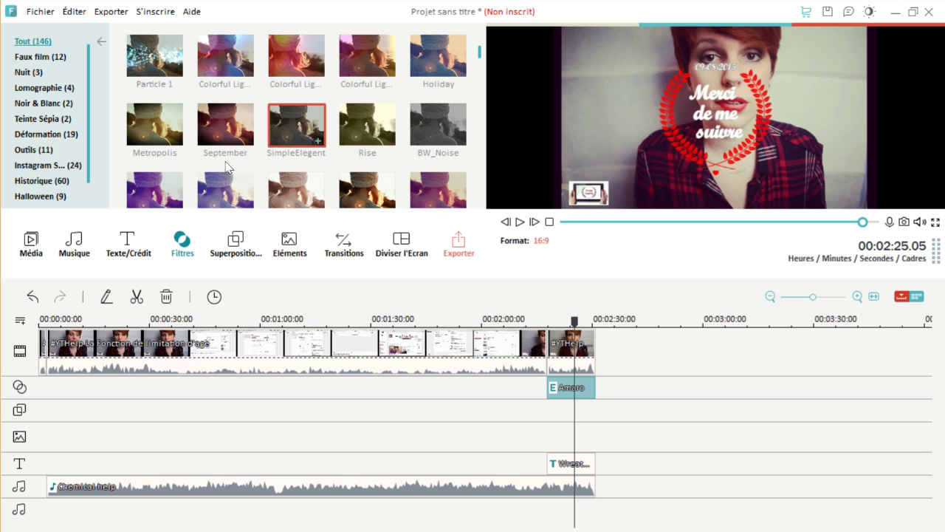
Add the Bokeh 1 overlay from Pack bokeh to the overlay track, spanning the same length as the Amaro filter
{"action": "left_click", "coordinate": [238, 253]}
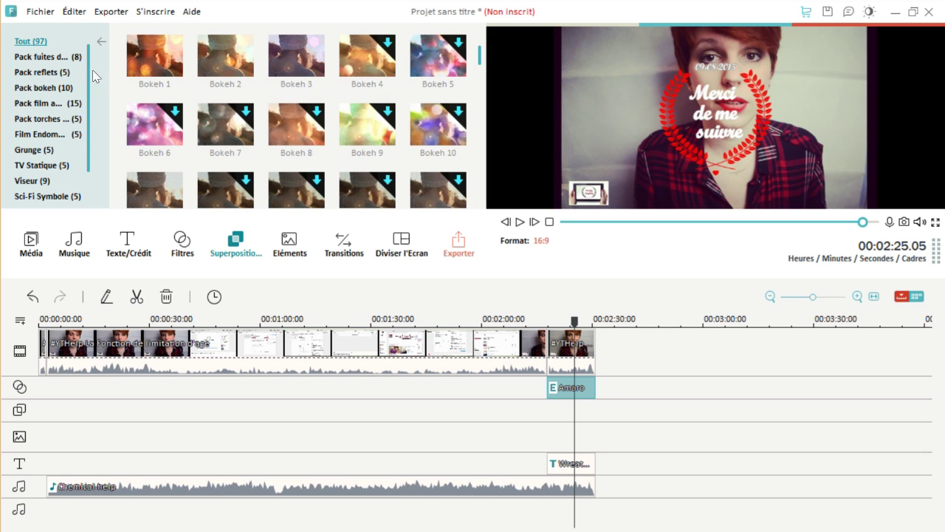
{"action": "left_click", "coordinate": [40, 150]}
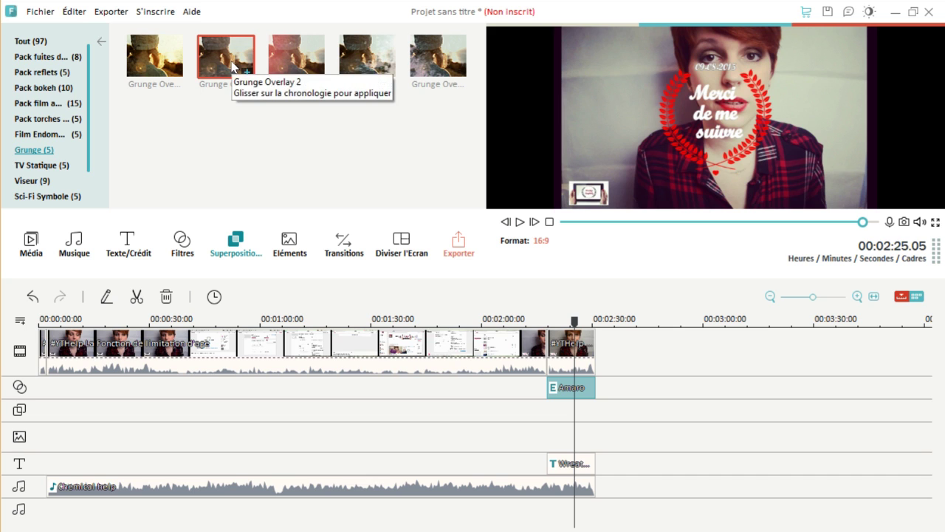
{"action": "left_click", "coordinate": [45, 87]}
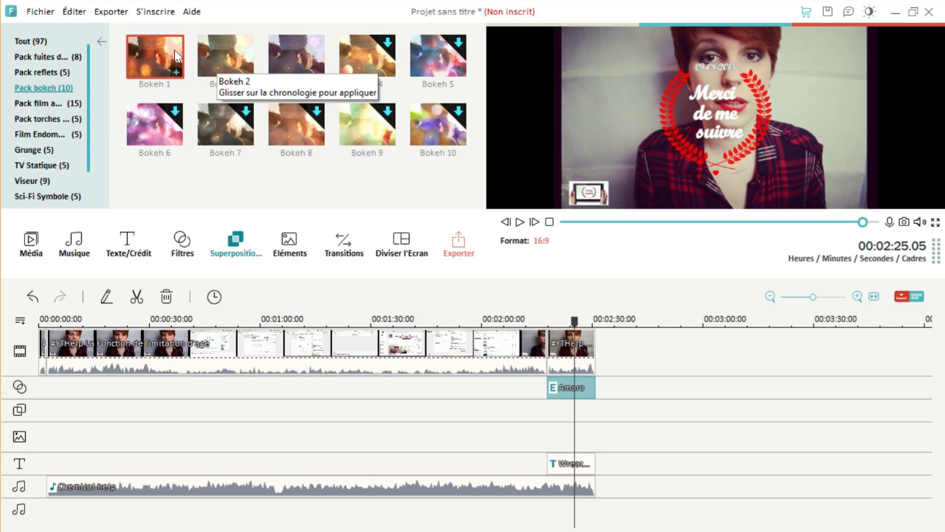
{"action": "left_click_drag", "start_coordinate": [175, 57], "coordinate": [596, 411]}
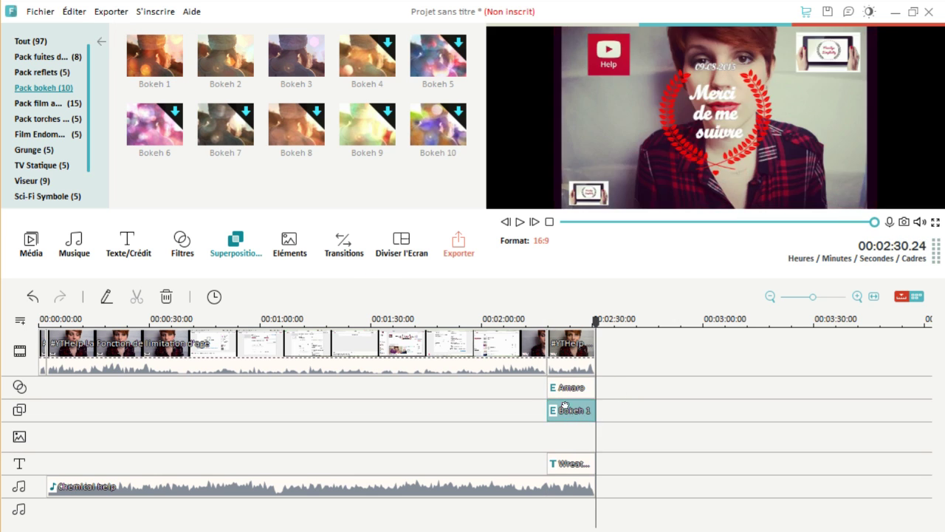
{"action": "left_click_drag", "start_coordinate": [597, 323], "coordinate": [537, 321]}
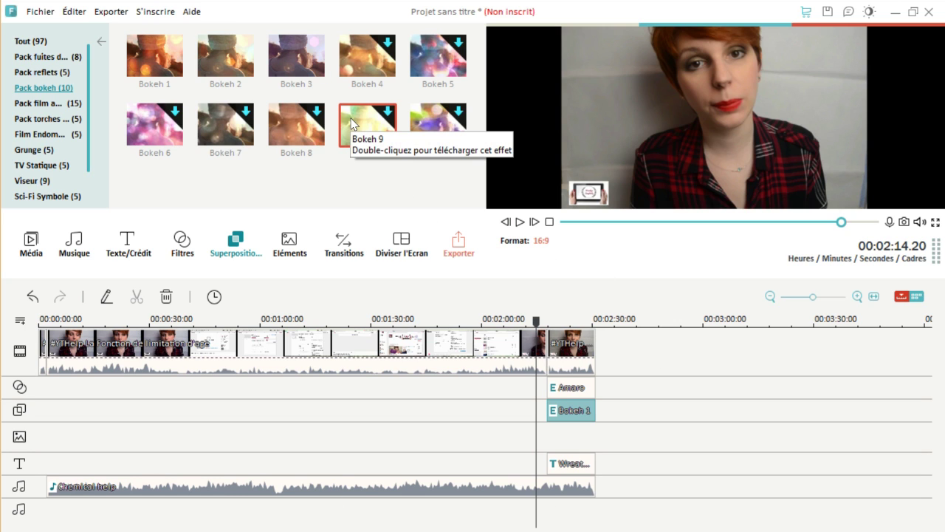
Look through the Grunge, damaged-film and Pack torches overlay categories
{"action": "left_click", "coordinate": [27, 150]}
{"action": "left_click", "coordinate": [37, 134]}
{"action": "left_click", "coordinate": [34, 119]}
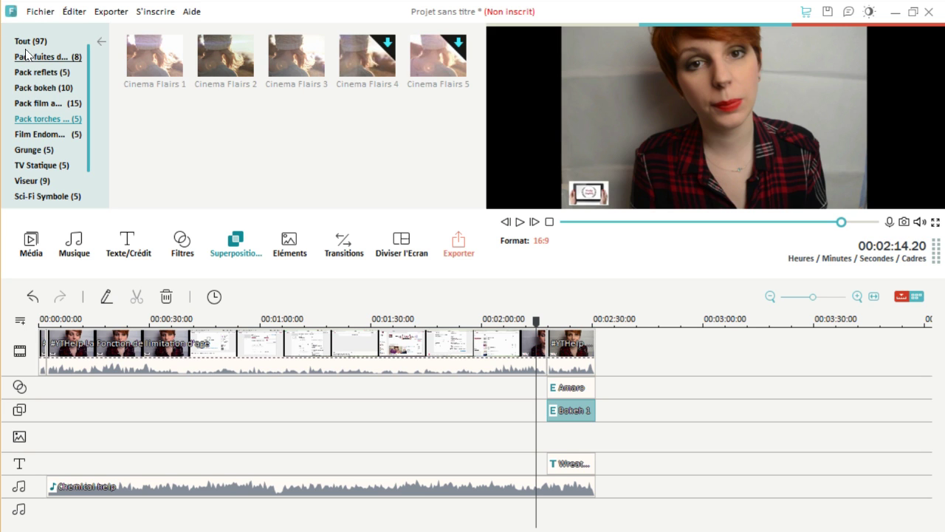
Download the Circle 1 element from the shapes pack and place it on the picture track at about 31 seconds
{"action": "left_click", "coordinate": [291, 246]}
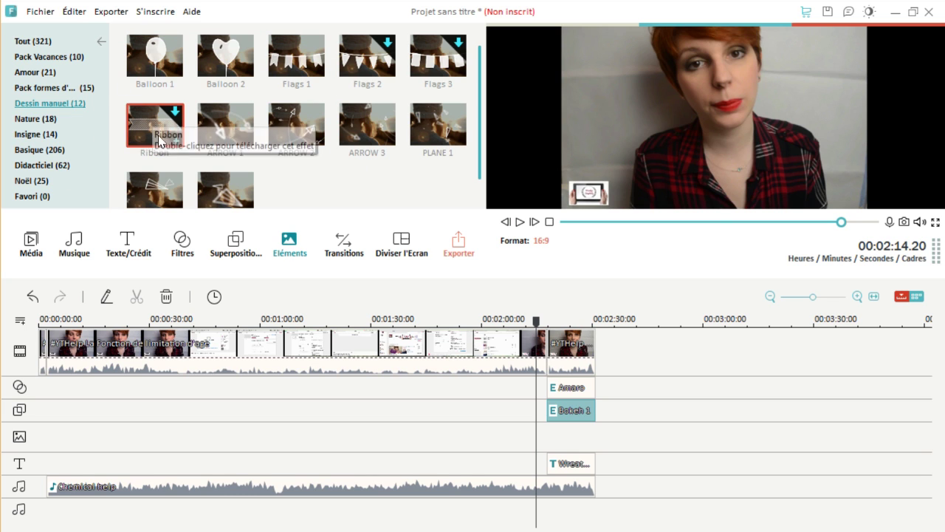
{"action": "left_click", "coordinate": [43, 88]}
{"action": "left_click", "coordinate": [43, 88]}
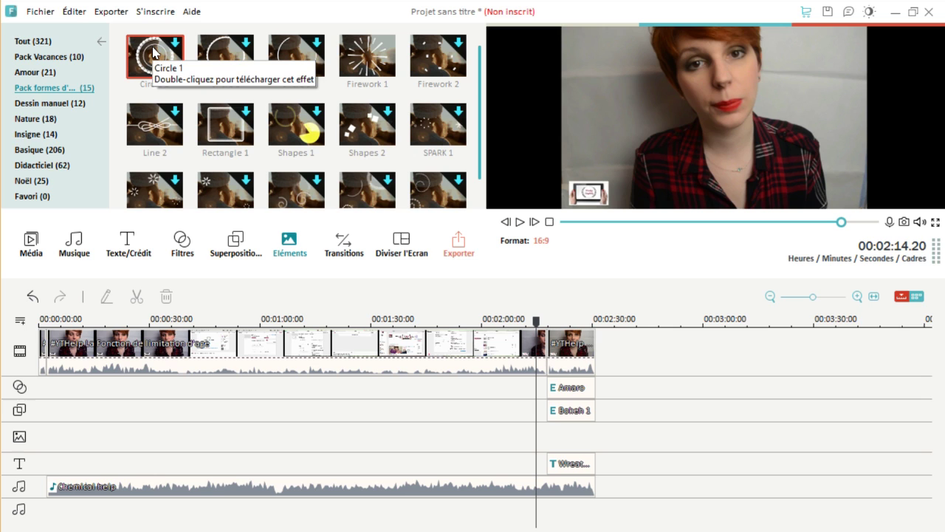
{"action": "left_click_drag", "start_coordinate": [153, 54], "coordinate": [153, 447]}
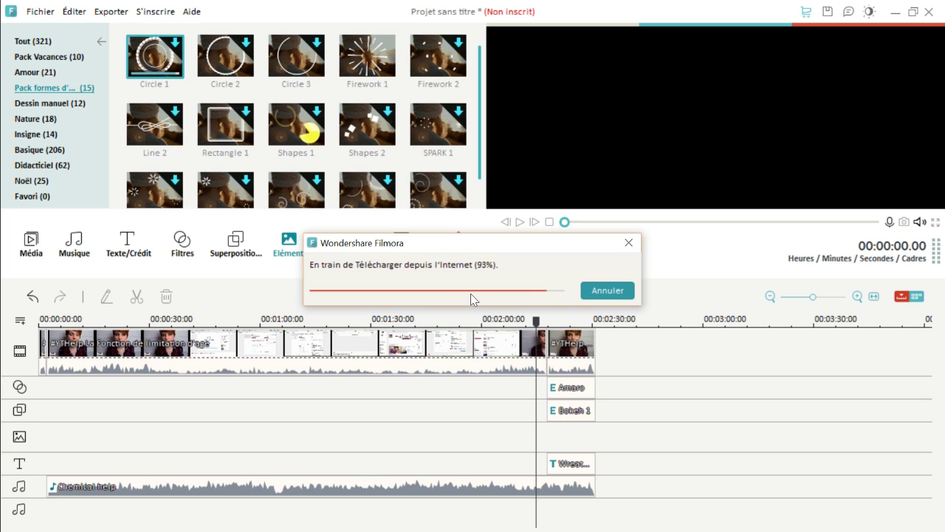
{"action": "left_click", "coordinate": [155, 373]}
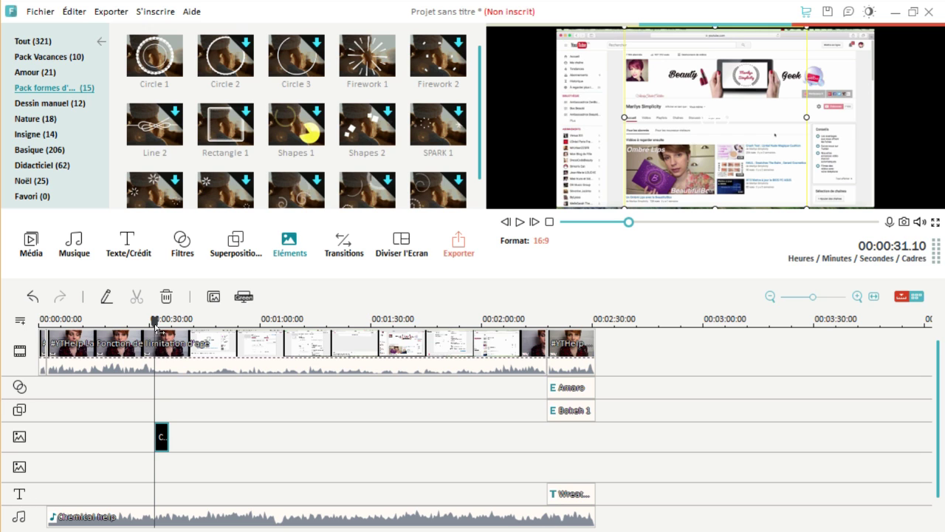
Play back the Circle 1 element over the screen recording and return the playhead to just before it
{"action": "key", "text": "space"}
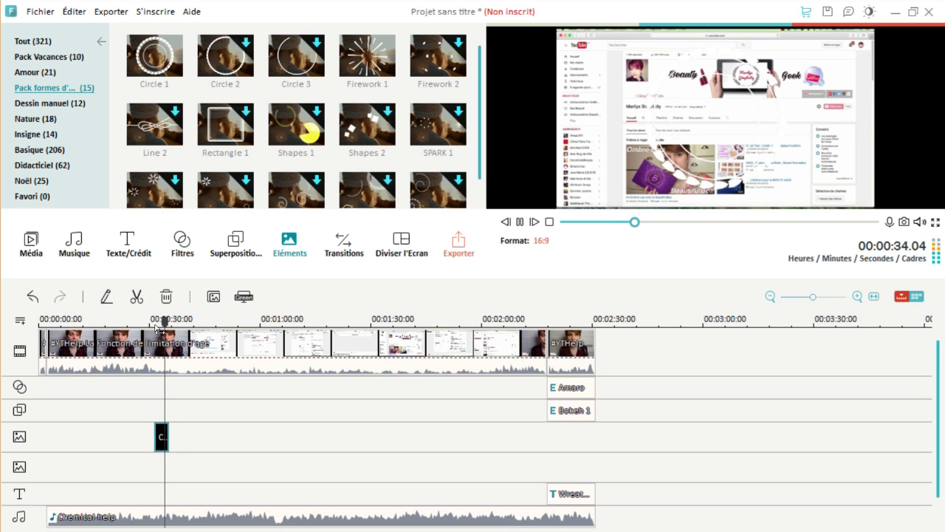
{"action": "key", "text": "space"}
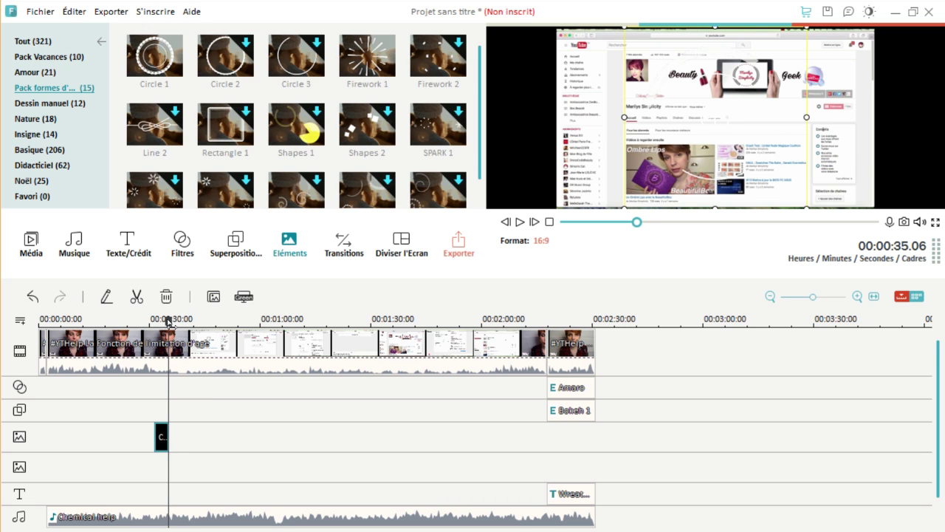
{"action": "left_click_drag", "start_coordinate": [169, 322], "coordinate": [153, 324]}
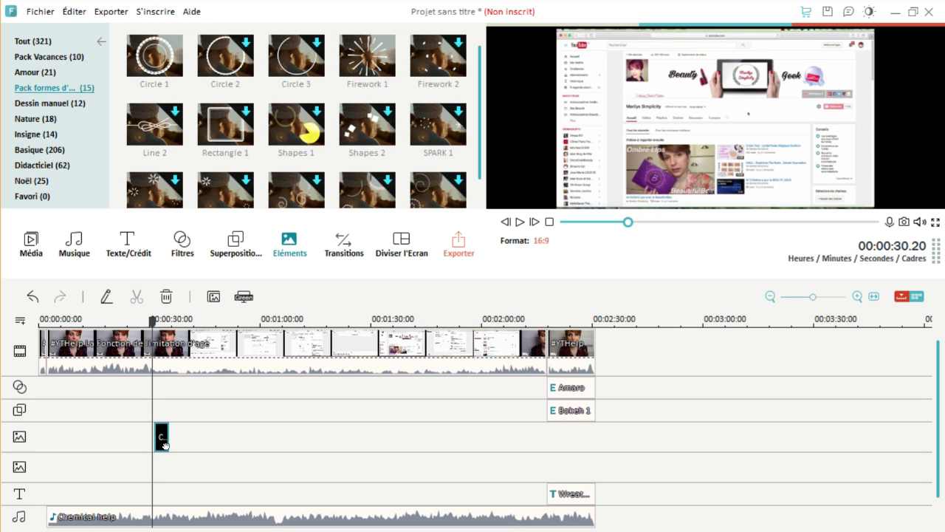
Insert a Flash transition from the Basique category between the last two video clips and preview it
{"action": "left_click", "coordinate": [357, 253]}
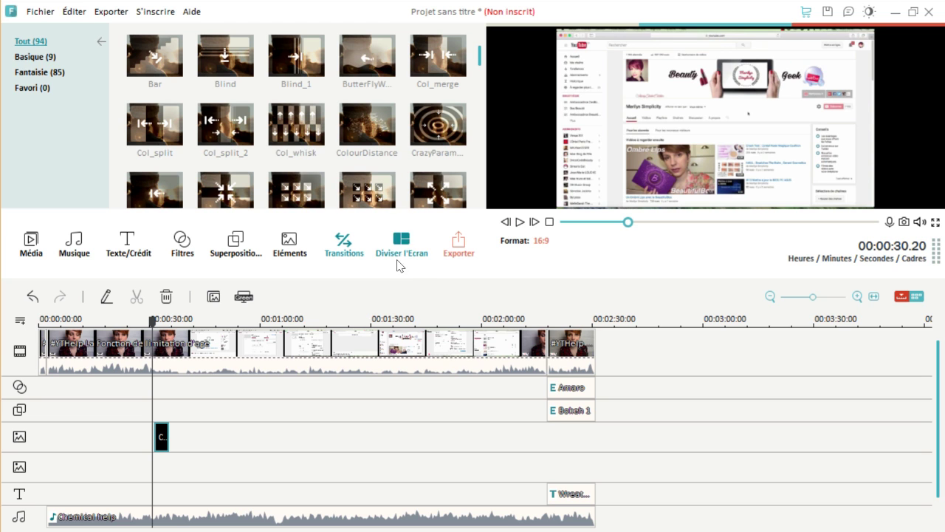
{"action": "left_click_drag", "start_coordinate": [481, 57], "coordinate": [458, 41]}
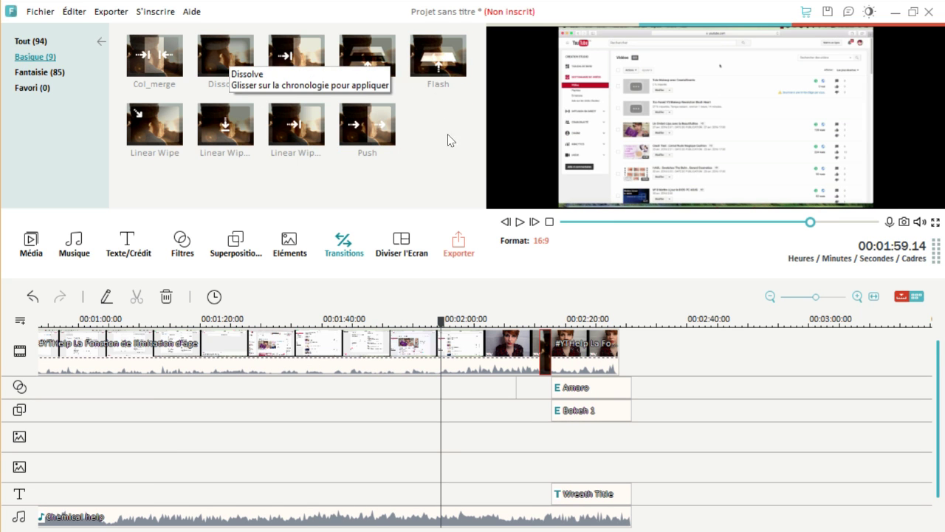
{"action": "left_click", "coordinate": [438, 58]}
{"action": "left_click", "coordinate": [544, 362]}
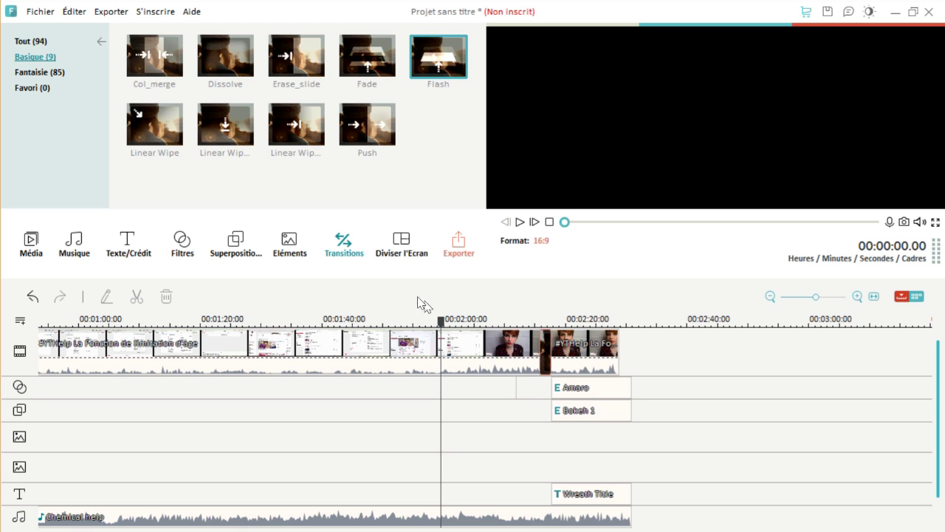
{"action": "left_click_drag", "start_coordinate": [441, 323], "coordinate": [536, 336]}
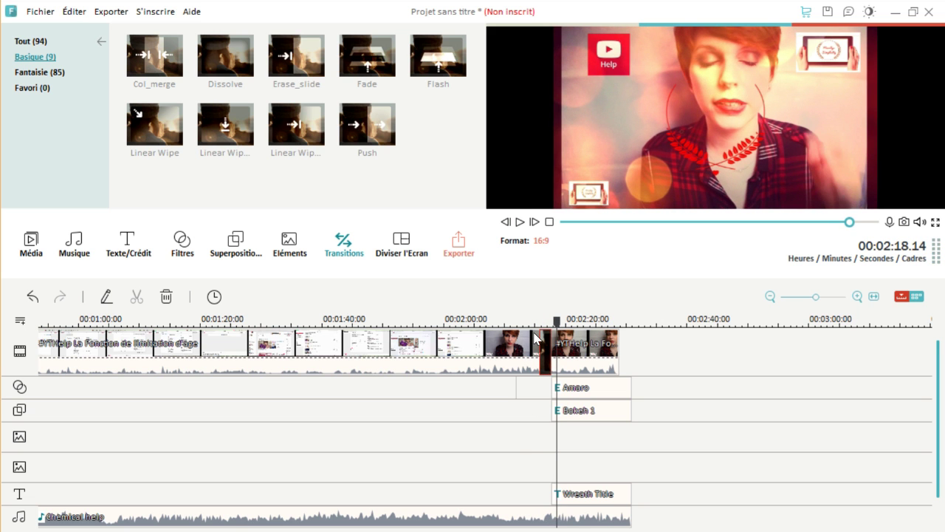
Move the playhead back to about 2:05 and look through the full transition list and the split-screen layouts
{"action": "left_click_drag", "start_coordinate": [556, 326], "coordinate": [478, 326]}
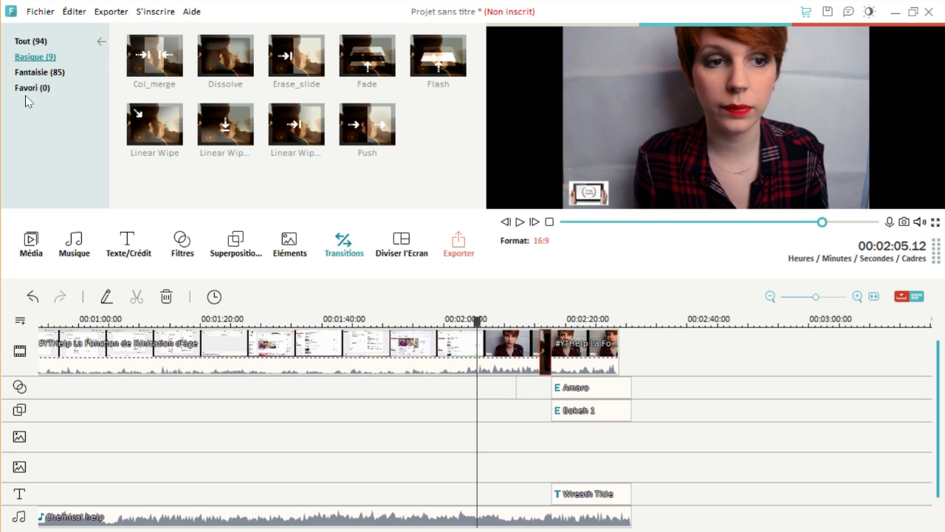
{"action": "left_click", "coordinate": [31, 41]}
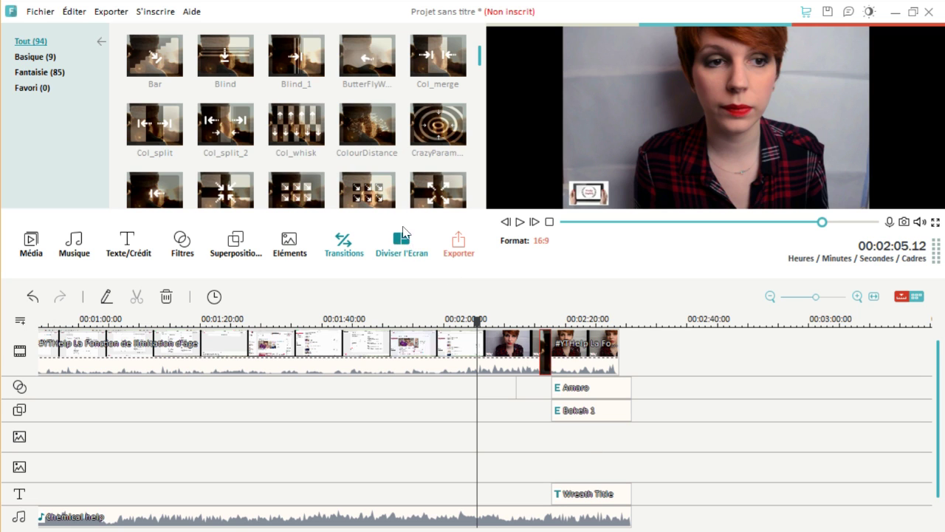
{"action": "left_click", "coordinate": [402, 247]}
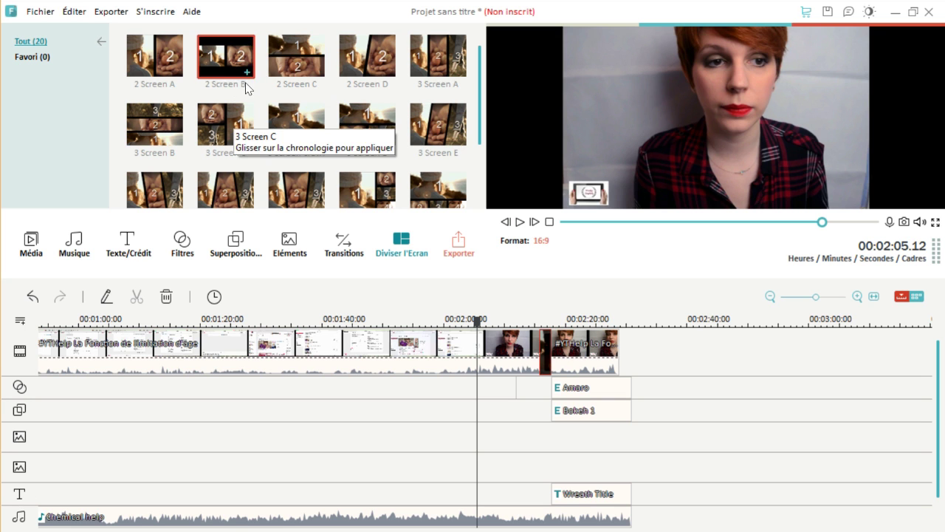
{"action": "scroll", "coordinate": [274, 108], "scroll_direction": "down", "scroll_amount": 2}
{"action": "scroll", "coordinate": [346, 96], "scroll_direction": "up", "scroll_amount": 2}
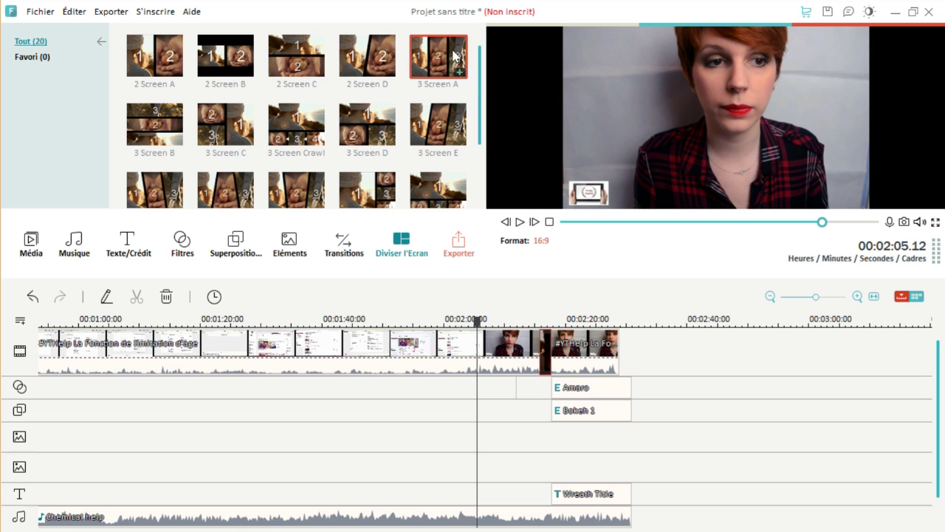
Split the long screen-recording clip at 1:51.14 and again at 2:00.16
{"action": "left_click", "coordinate": [251, 319]}
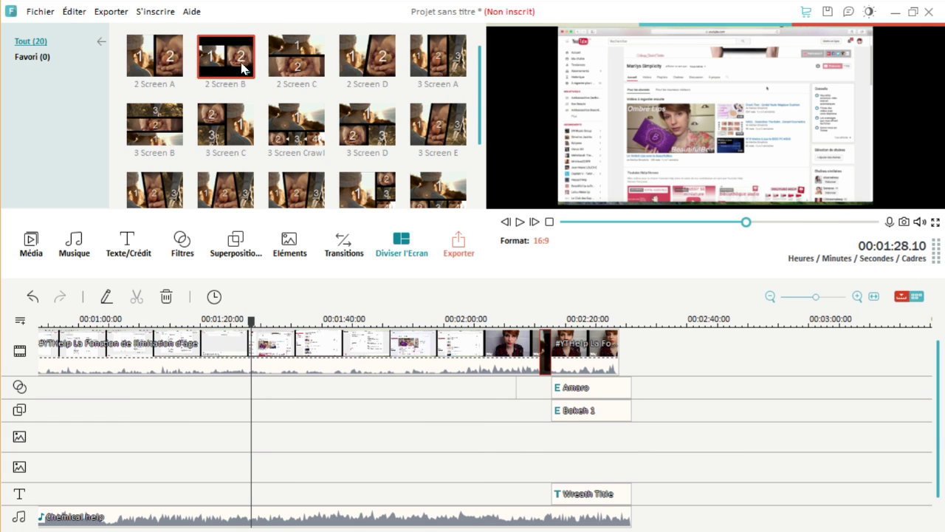
{"action": "left_click", "coordinate": [597, 350]}
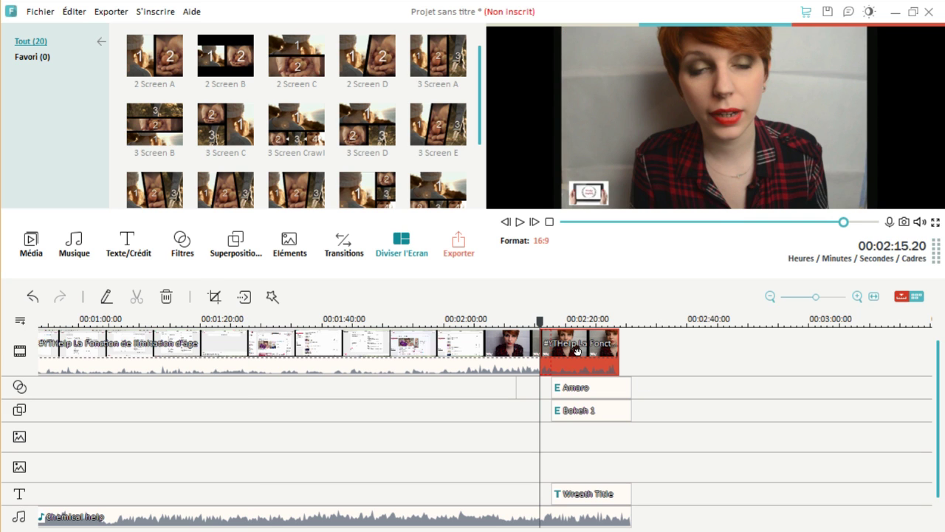
{"action": "left_click", "coordinate": [353, 348]}
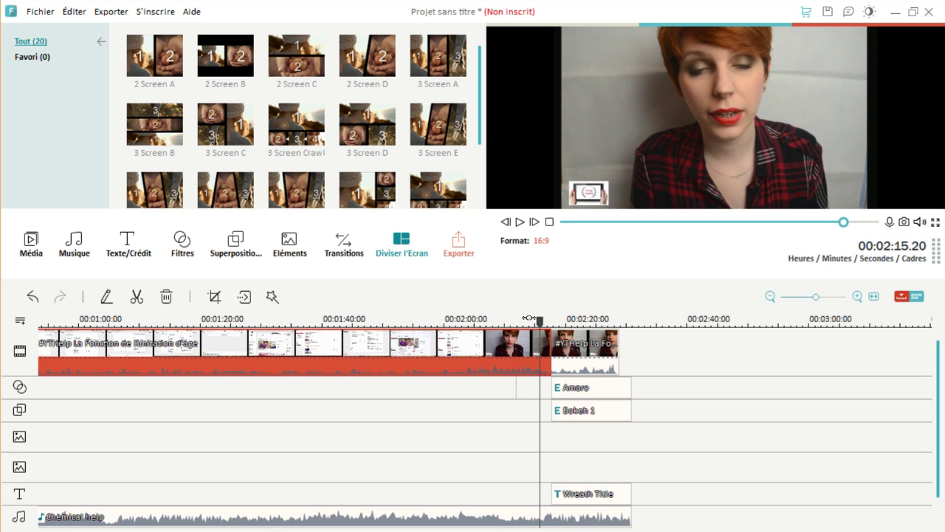
{"action": "left_click_drag", "start_coordinate": [540, 325], "coordinate": [393, 322]}
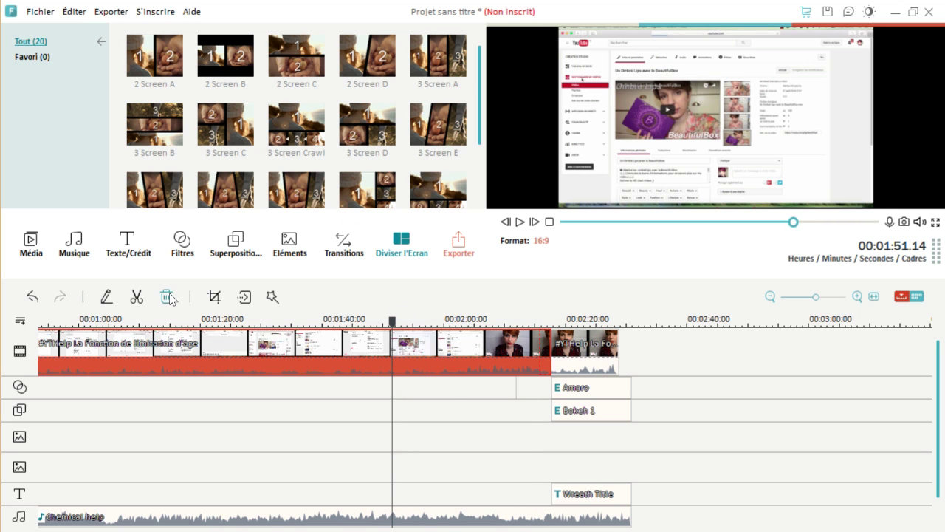
{"action": "left_click", "coordinate": [136, 297]}
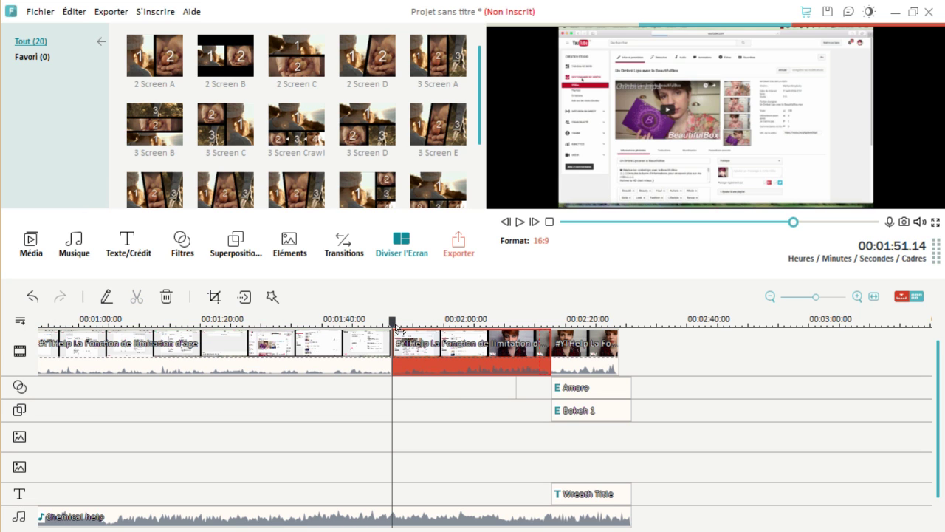
{"action": "left_click_drag", "start_coordinate": [393, 322], "coordinate": [448, 321]}
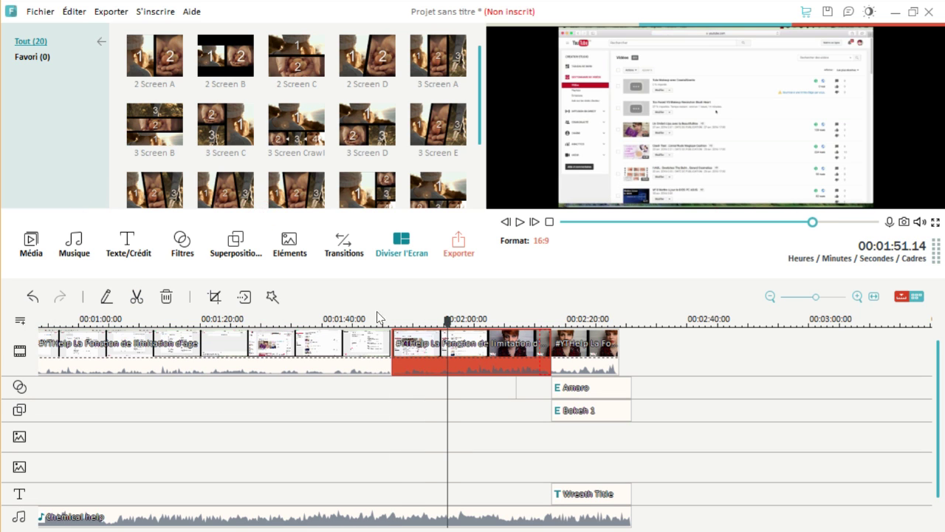
{"action": "left_click", "coordinate": [138, 297]}
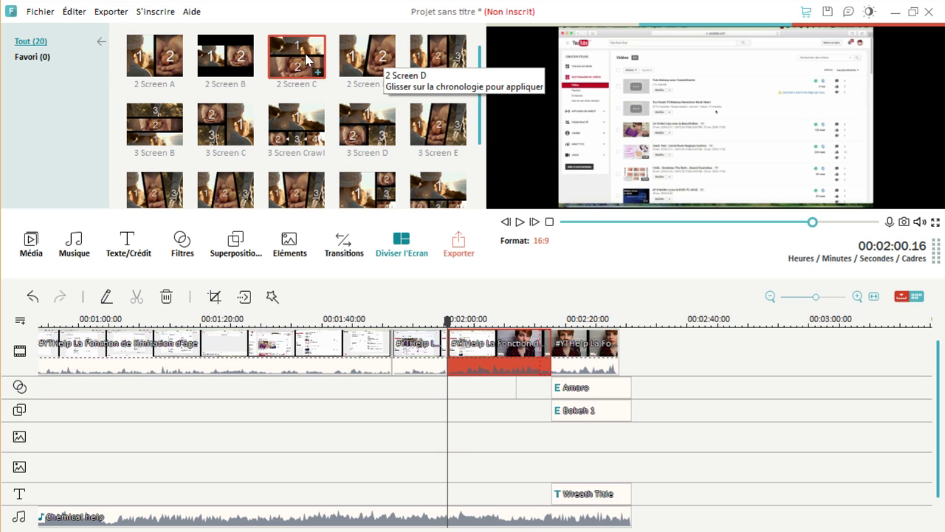
Insert the 2 Screen B split-screen layout at 2:00.16 and fill both of its zones with the #YTHelp video
{"action": "left_click", "coordinate": [225, 56]}
{"action": "left_click_drag", "start_coordinate": [412, 301], "coordinate": [446, 338]}
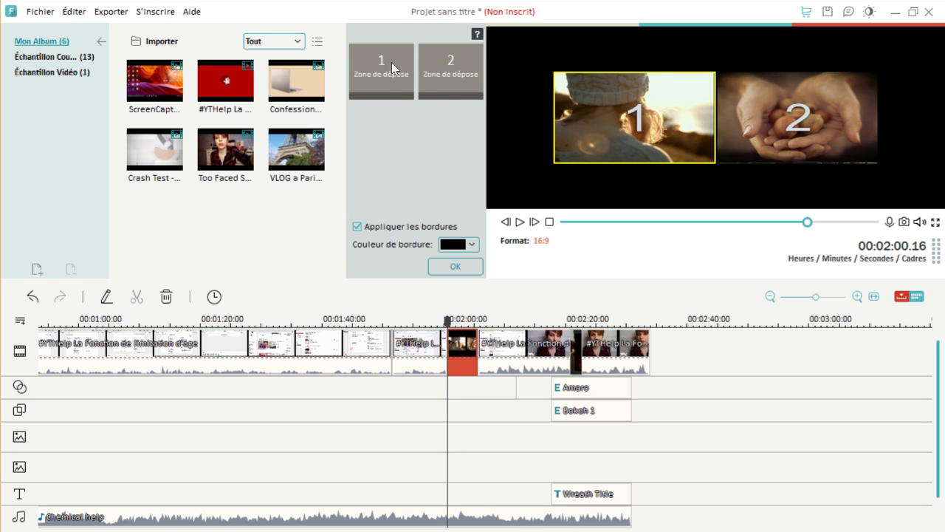
{"action": "left_click_drag", "start_coordinate": [228, 88], "coordinate": [387, 76]}
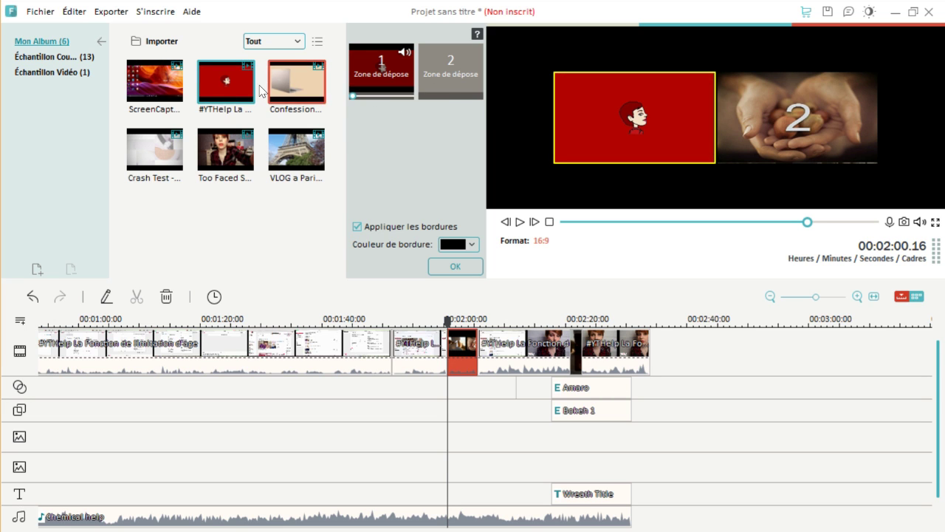
{"action": "left_click_drag", "start_coordinate": [153, 52], "coordinate": [457, 83]}
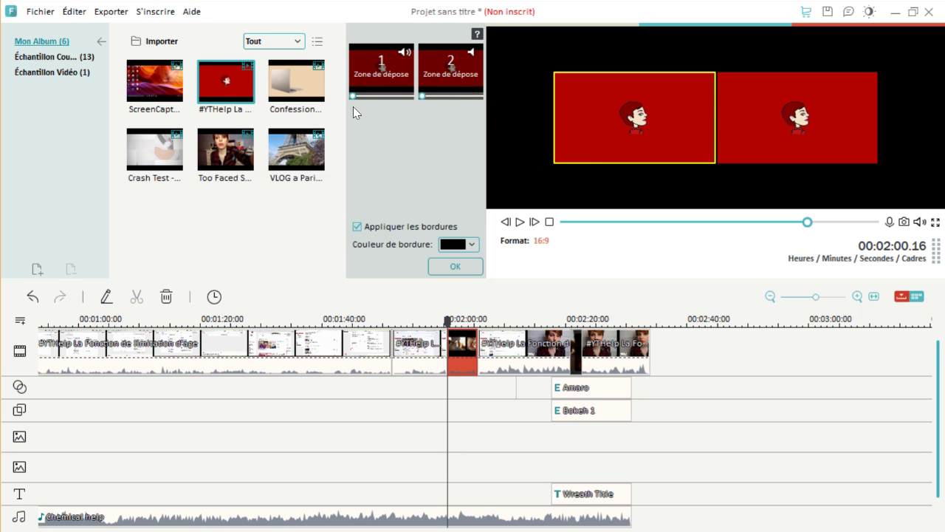
Start zone 1 at the shot of the presenter and zone 2 at the YouTube page recording, and confirm the split screen
{"action": "mouse_move", "coordinate": [351, 98]}
{"action": "left_mouse_down"}
{"action": "mouse_move", "coordinate": [376, 98]}
{"action": "mouse_move", "coordinate": [362, 97]}
{"action": "left_mouse_up"}
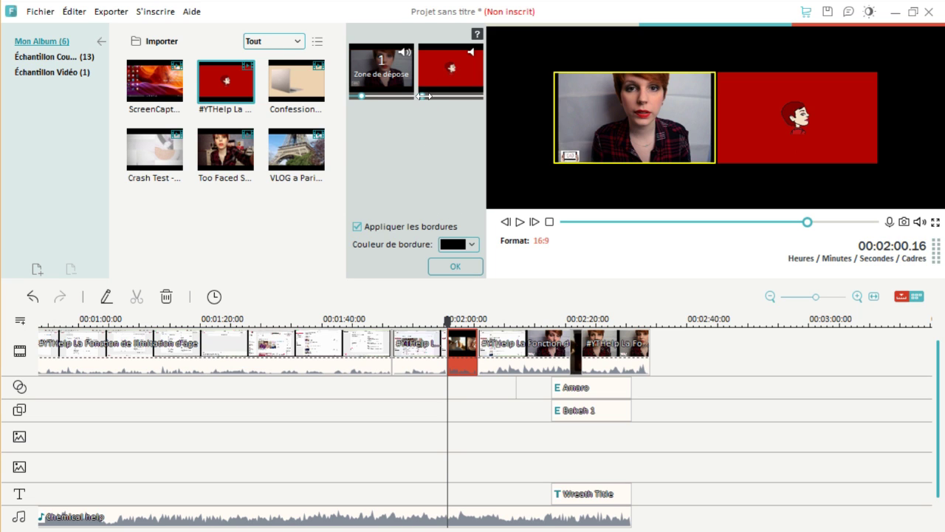
{"action": "left_click_drag", "start_coordinate": [423, 94], "coordinate": [445, 97]}
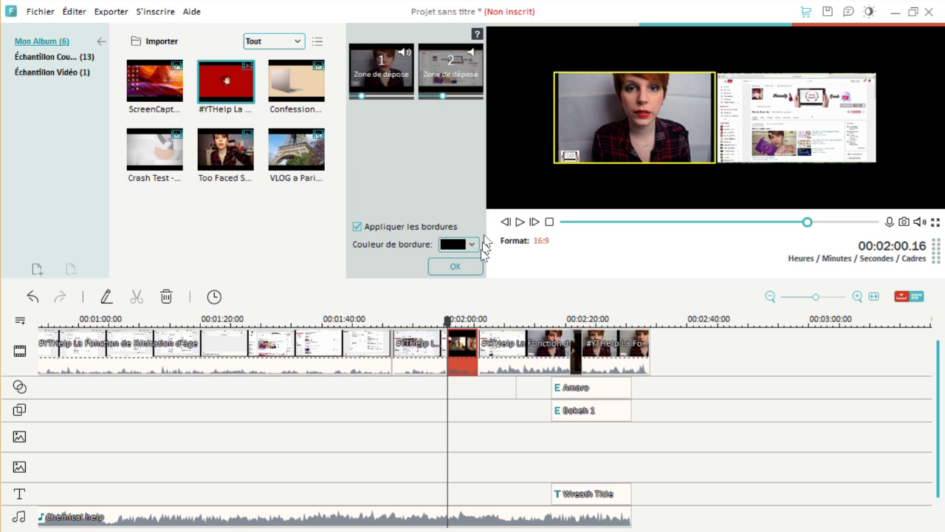
{"action": "left_click", "coordinate": [463, 263]}
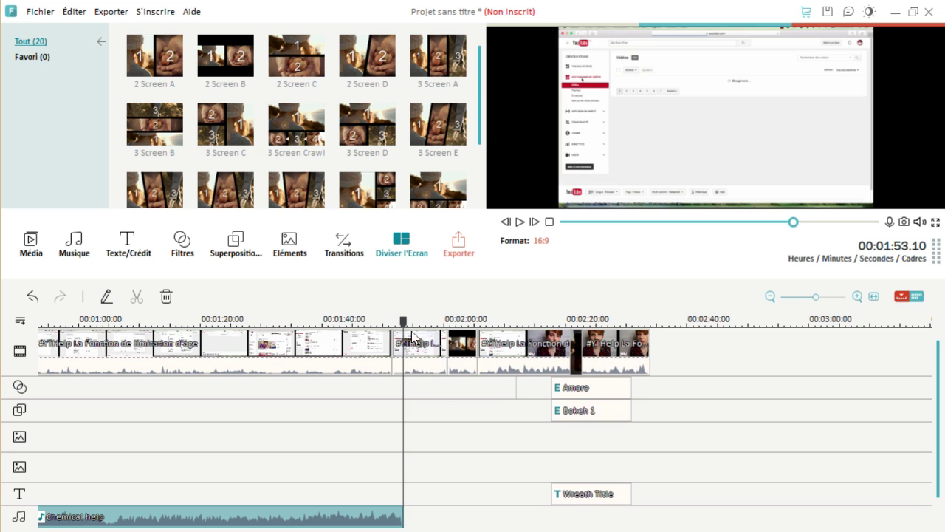
Play the timeline just after the split screen and return the playhead to 2:03.05 to view both zones
{"action": "left_click_drag", "start_coordinate": [403, 327], "coordinate": [485, 327]}
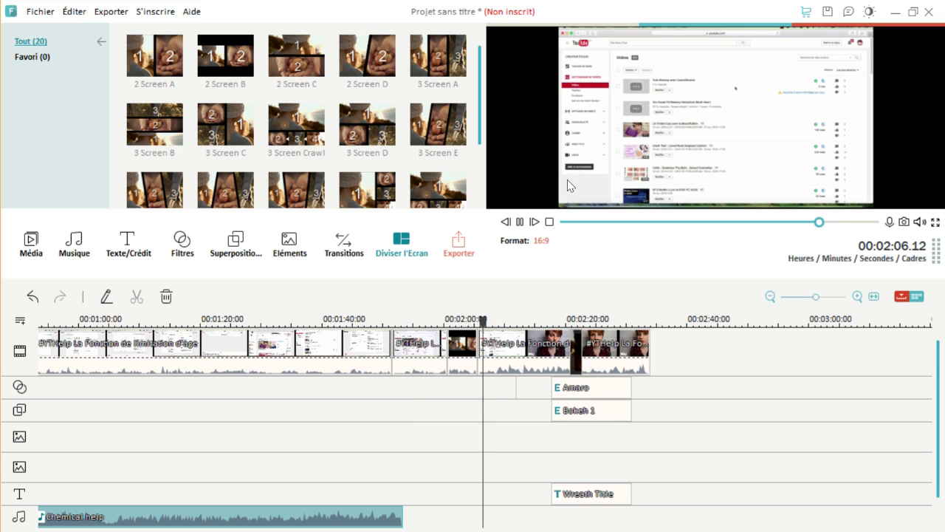
{"action": "left_click", "coordinate": [520, 221]}
{"action": "key", "text": "space"}
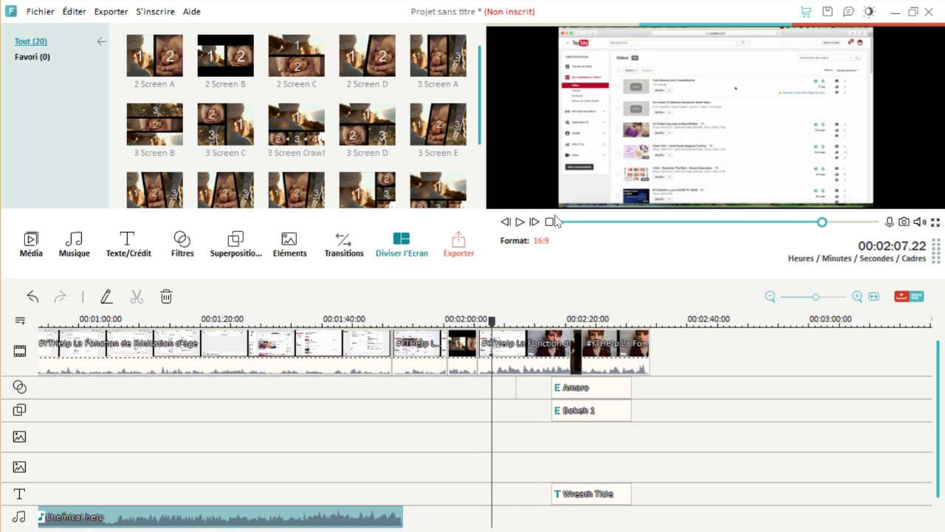
{"action": "left_click_drag", "start_coordinate": [492, 325], "coordinate": [463, 321]}
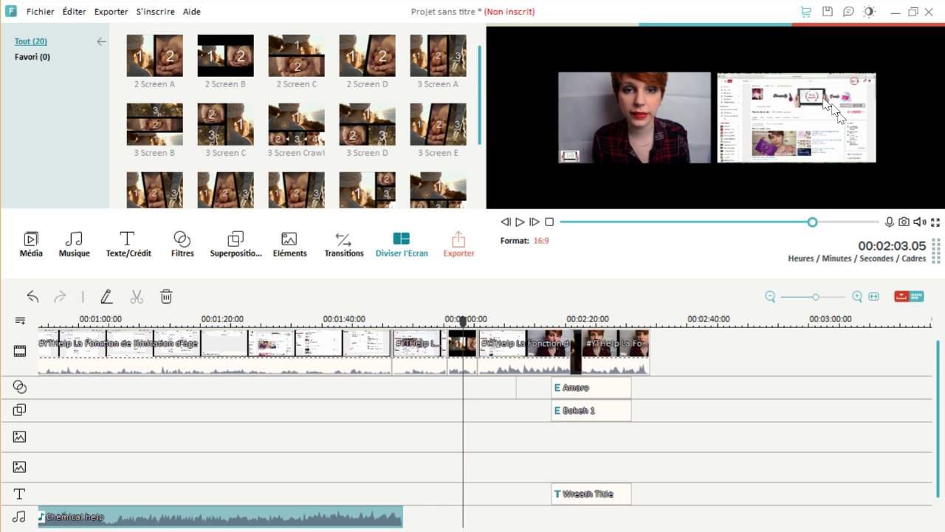
Lengthen the split-screen clip on the video track to end at about 2:10 and preview it at 2:02.08
{"action": "left_click", "coordinate": [478, 368]}
{"action": "left_click", "coordinate": [477, 369]}
{"action": "left_click", "coordinate": [478, 367]}
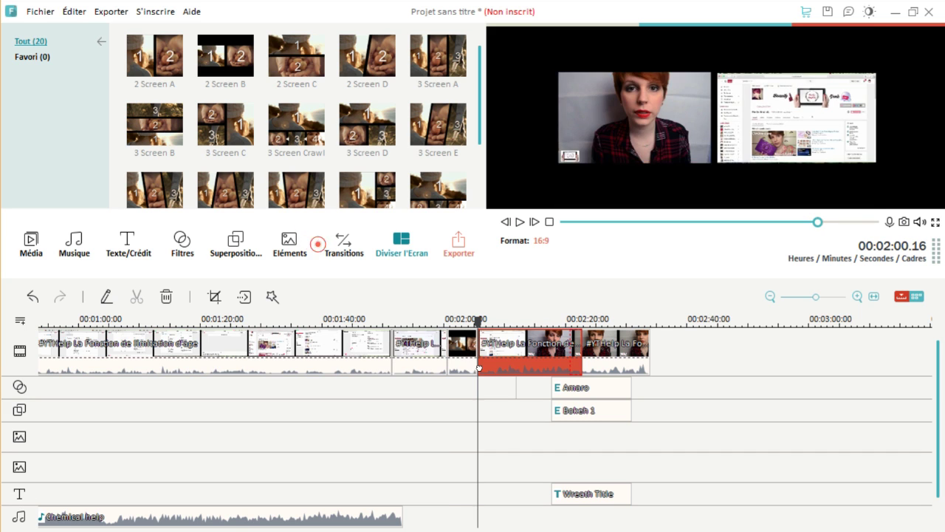
{"action": "left_click", "coordinate": [475, 369]}
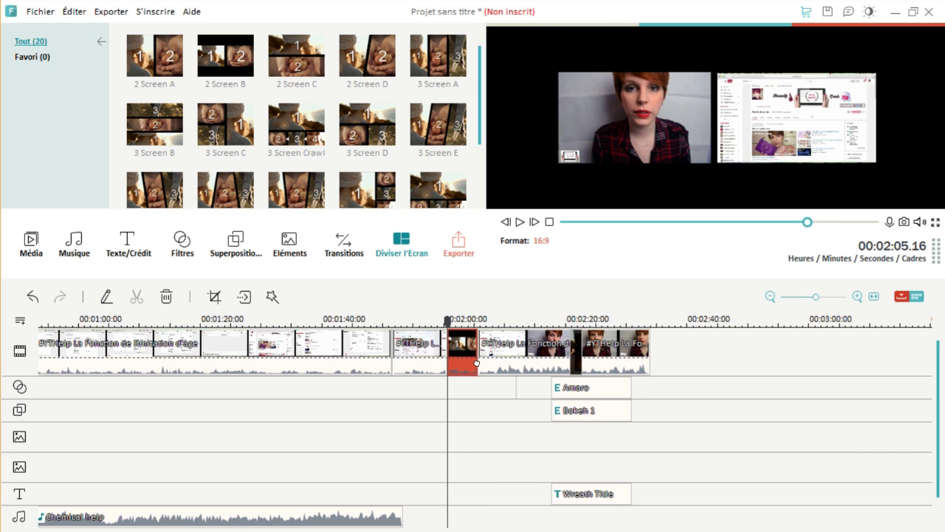
{"action": "mouse_move", "coordinate": [475, 331]}
{"action": "left_mouse_down"}
{"action": "mouse_move", "coordinate": [504, 332]}
{"action": "mouse_move", "coordinate": [459, 324]}
{"action": "left_mouse_up"}
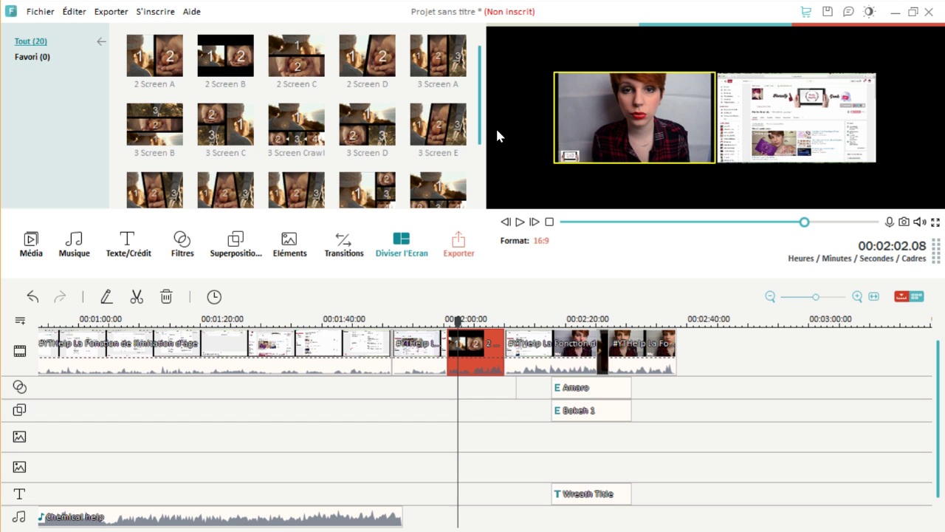
Collapse and restore the category list, and return to the media album
{"action": "left_click", "coordinate": [102, 41]}
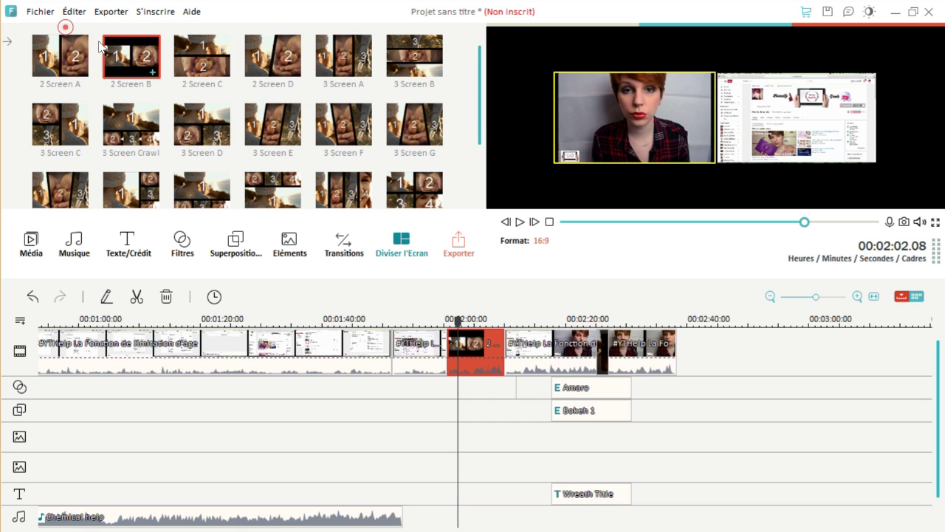
{"action": "left_click", "coordinate": [6, 40]}
{"action": "left_click", "coordinate": [30, 240]}
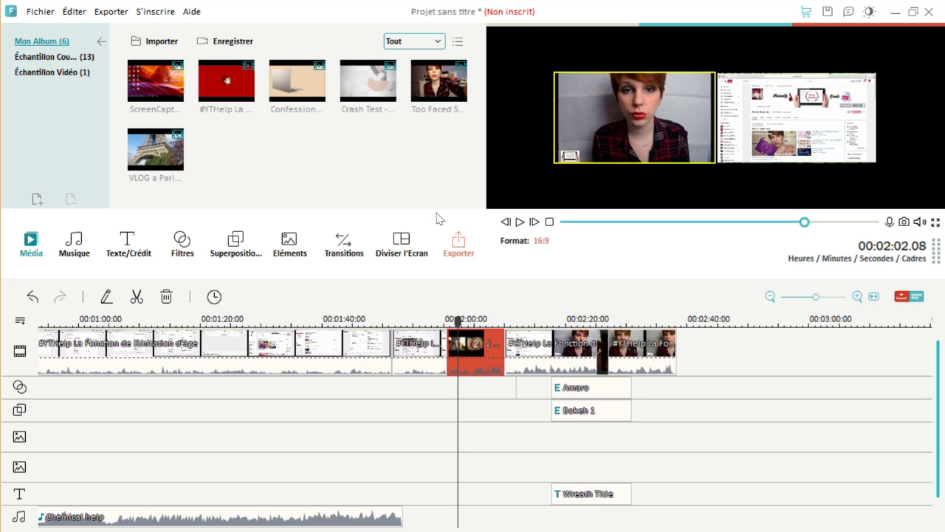
Open the export window and compare the MP4, AVI, MOV, FLV and MKV output formats
{"action": "left_click", "coordinate": [458, 248]}
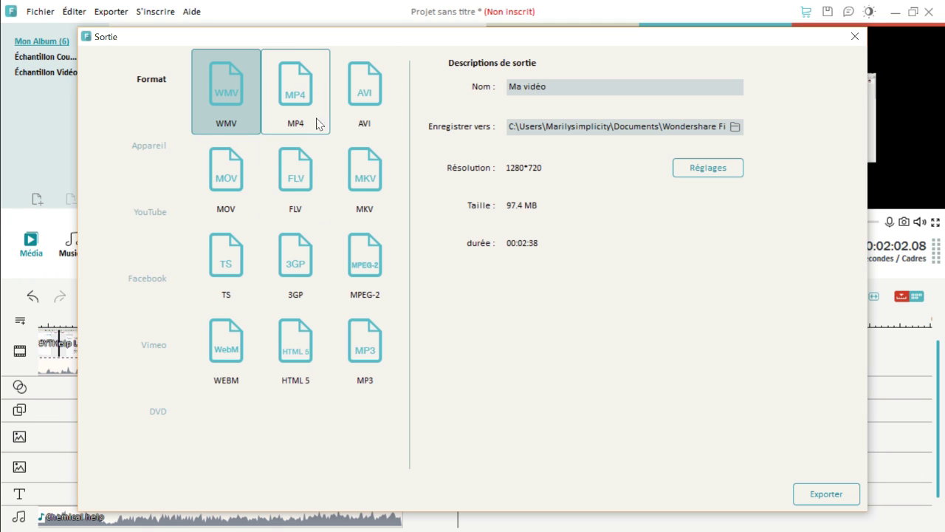
{"action": "left_click", "coordinate": [299, 84]}
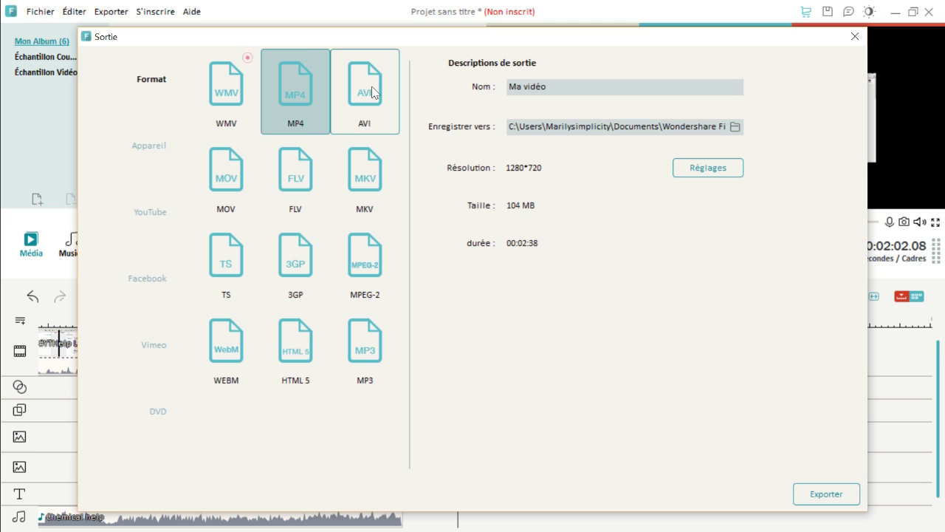
{"action": "left_click", "coordinate": [372, 88]}
{"action": "left_click", "coordinate": [229, 166]}
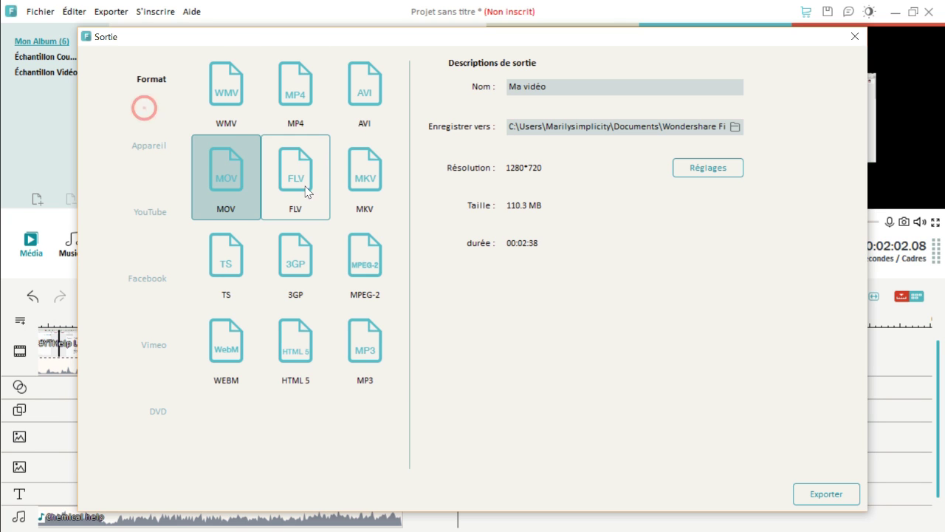
{"action": "left_click", "coordinate": [308, 181]}
{"action": "left_click", "coordinate": [354, 184]}
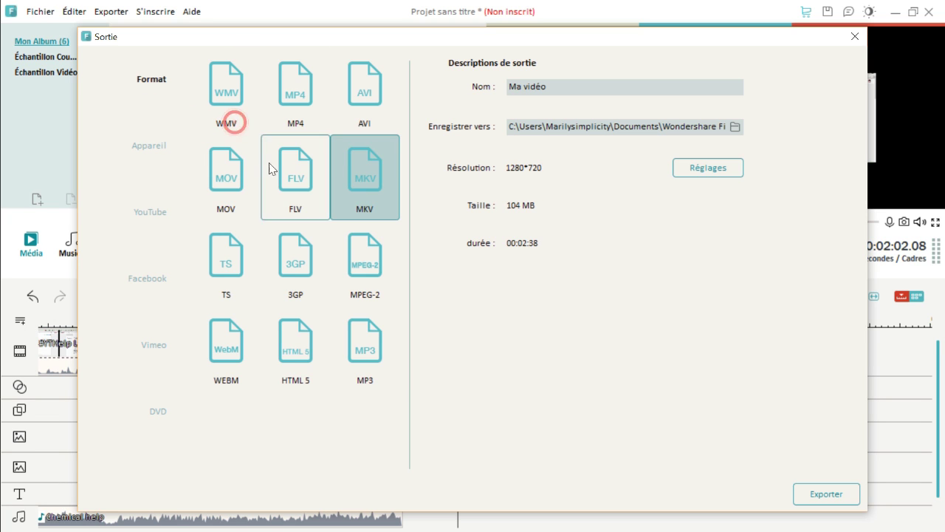
{"action": "left_click", "coordinate": [213, 157]}
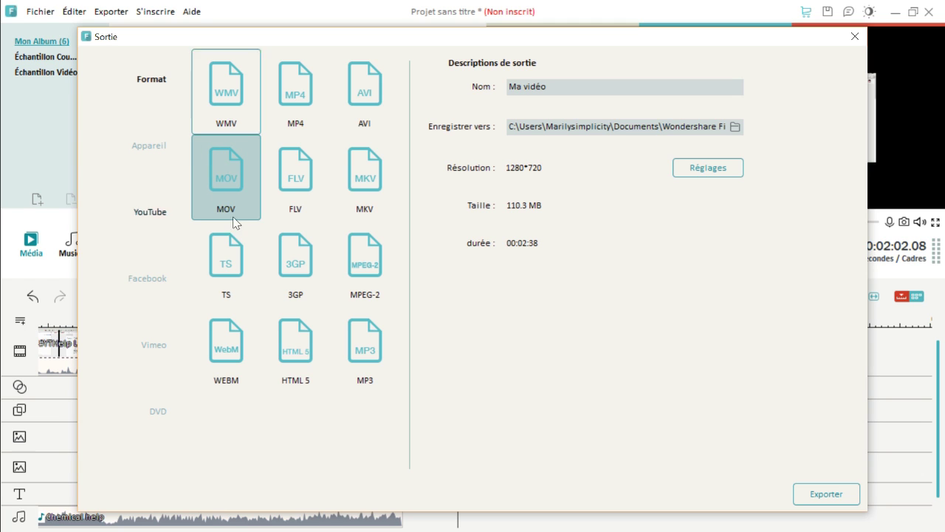
{"action": "left_click", "coordinate": [300, 177]}
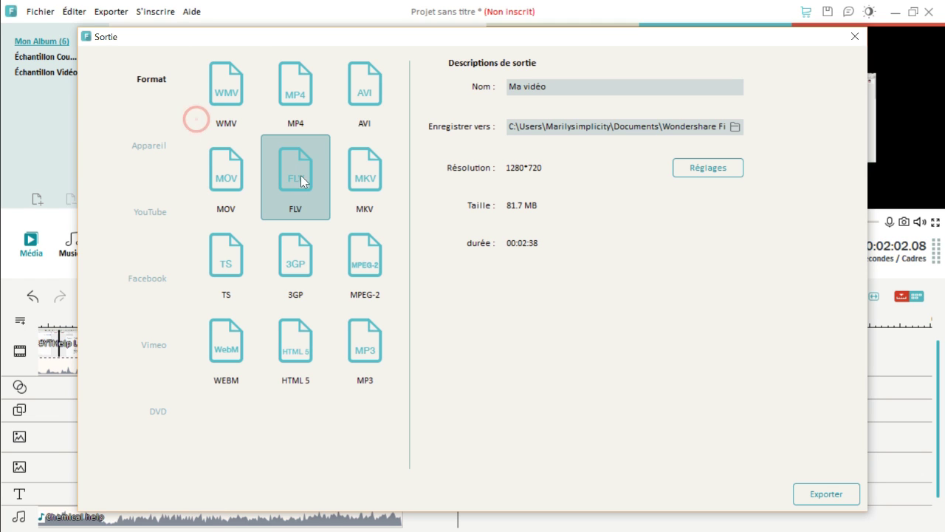
{"action": "left_click", "coordinate": [376, 187]}
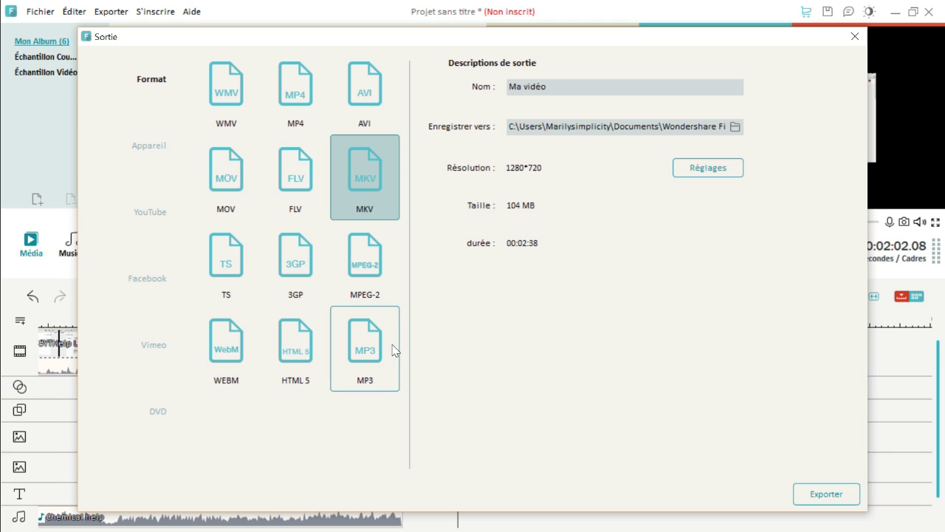
Go through the MP4 and AVI output formats and select MOV for the export
{"action": "left_click", "coordinate": [293, 92]}
{"action": "left_click", "coordinate": [356, 94]}
{"action": "left_click", "coordinate": [241, 166]}
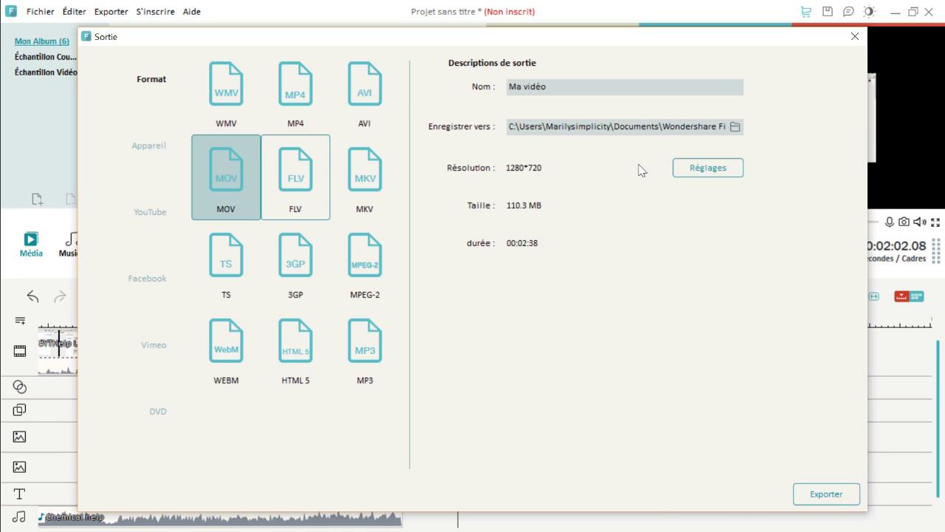
Open the MOV export settings, try the Meilleur quality and set the quality to Mieux
{"action": "left_click", "coordinate": [695, 173]}
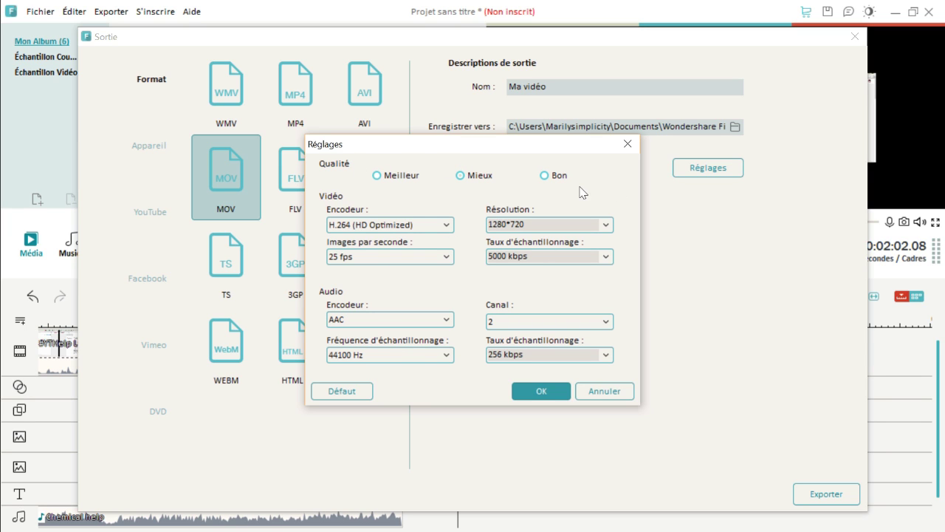
{"action": "left_click", "coordinate": [406, 175]}
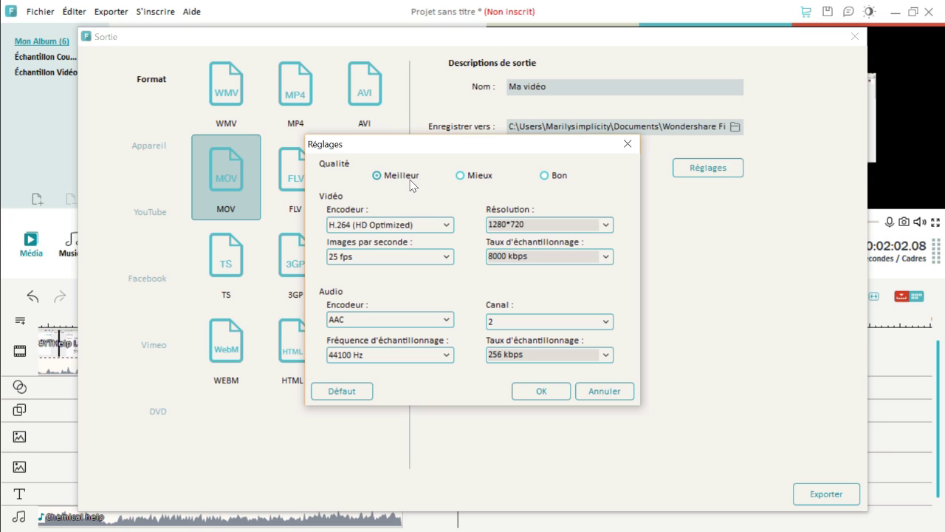
{"action": "left_click", "coordinate": [461, 176]}
Review the available video resolutions, choosing 1280*720 and switching to 1920*1080
{"action": "left_click", "coordinate": [523, 226]}
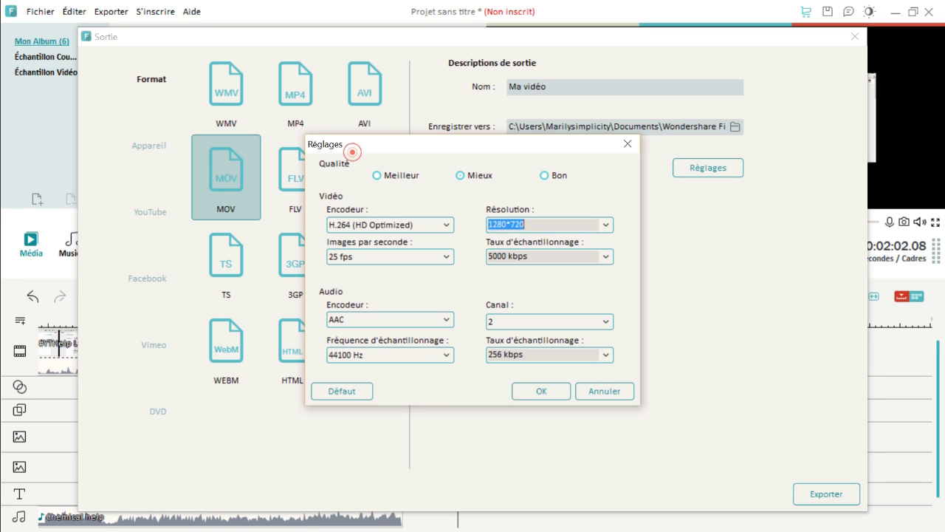
{"action": "left_click", "coordinate": [605, 225]}
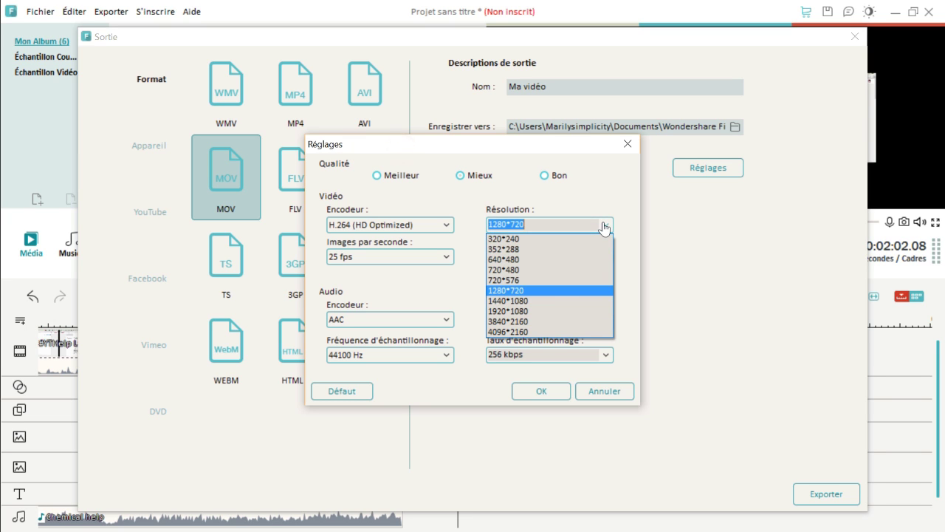
{"action": "left_click", "coordinate": [581, 292]}
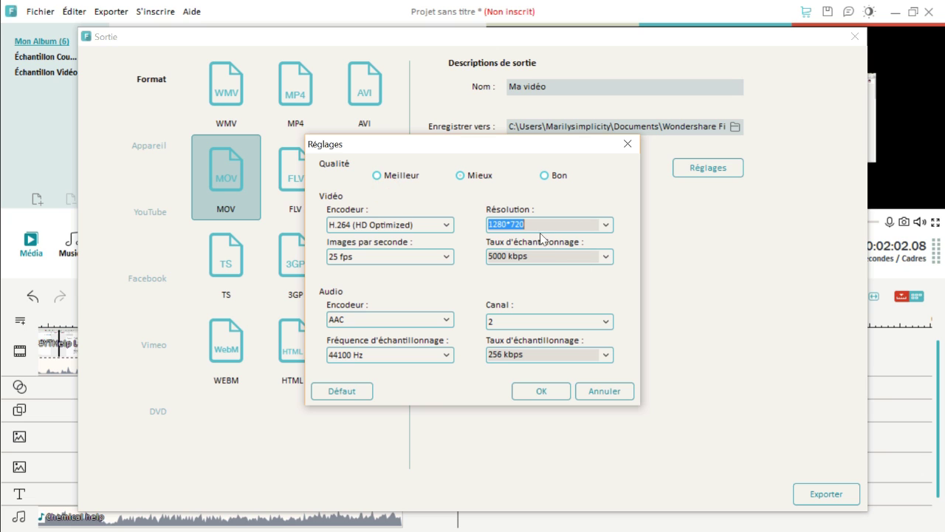
{"action": "left_click", "coordinate": [605, 226]}
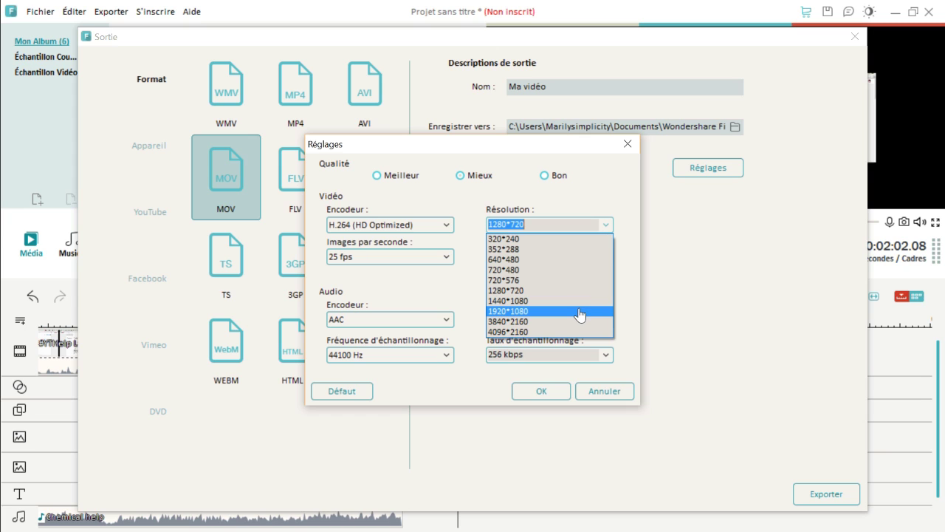
{"action": "left_click", "coordinate": [579, 311]}
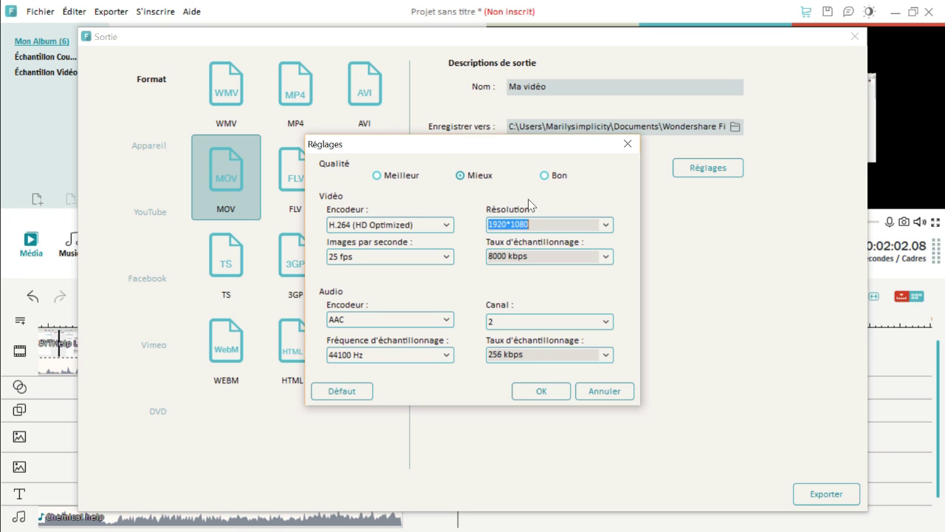
Set the video resolution to 1280*720, confirm the settings and close the export window without exporting
{"action": "left_click", "coordinate": [374, 149]}
{"action": "left_click", "coordinate": [606, 225]}
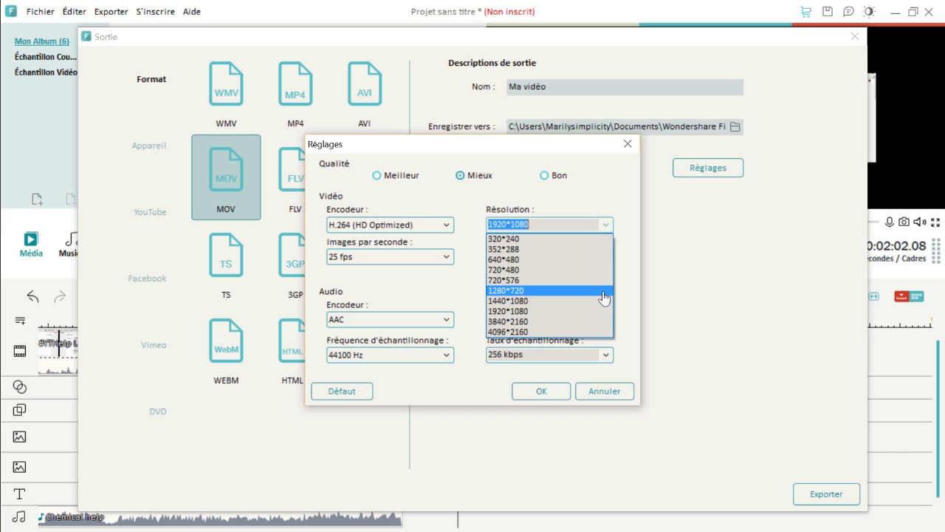
{"action": "left_click", "coordinate": [606, 291]}
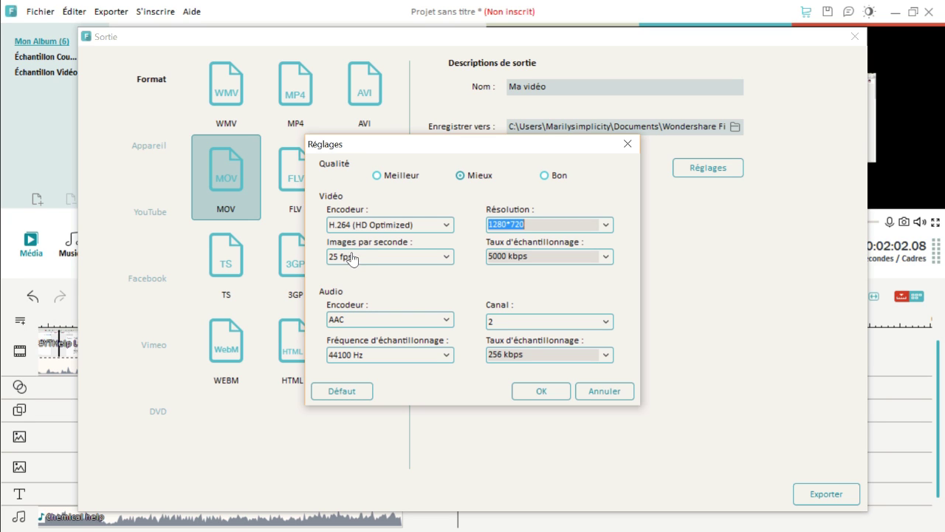
{"action": "left_click", "coordinate": [564, 393]}
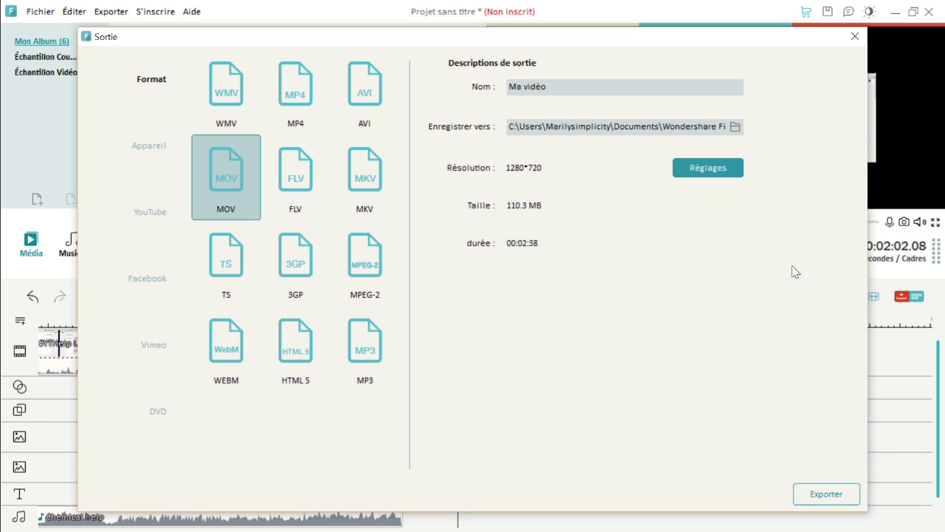
{"action": "left_click", "coordinate": [855, 36]}
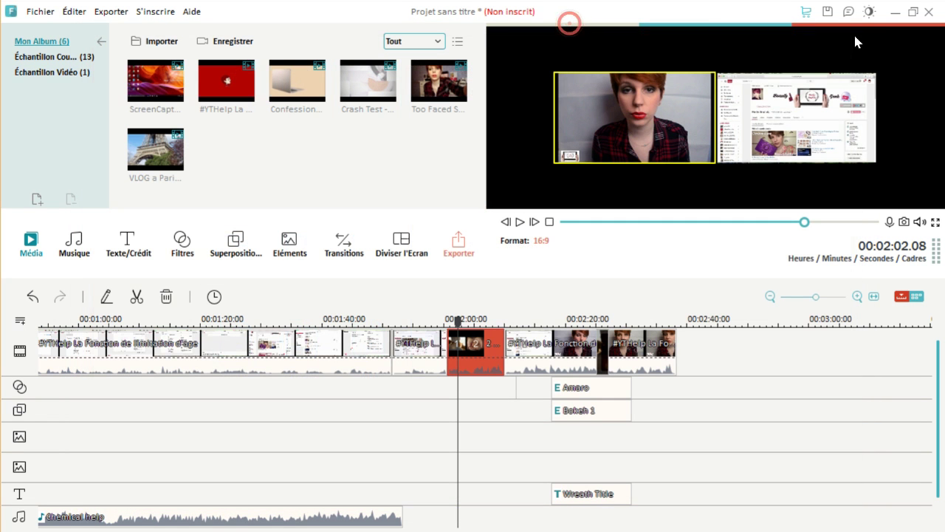